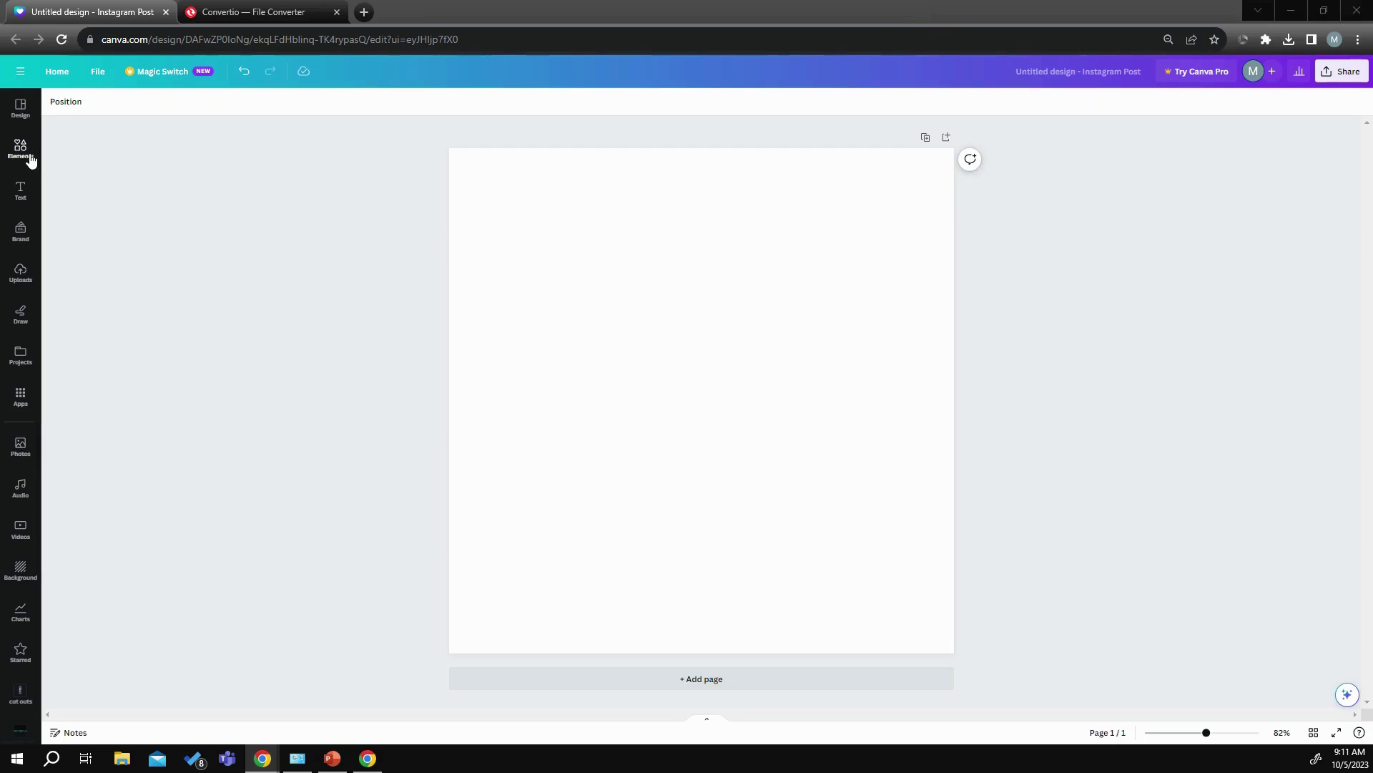
- Add a grey circle and enlarge it to fill the middle of the page
{"action": "left_click", "coordinate": [20, 148]}
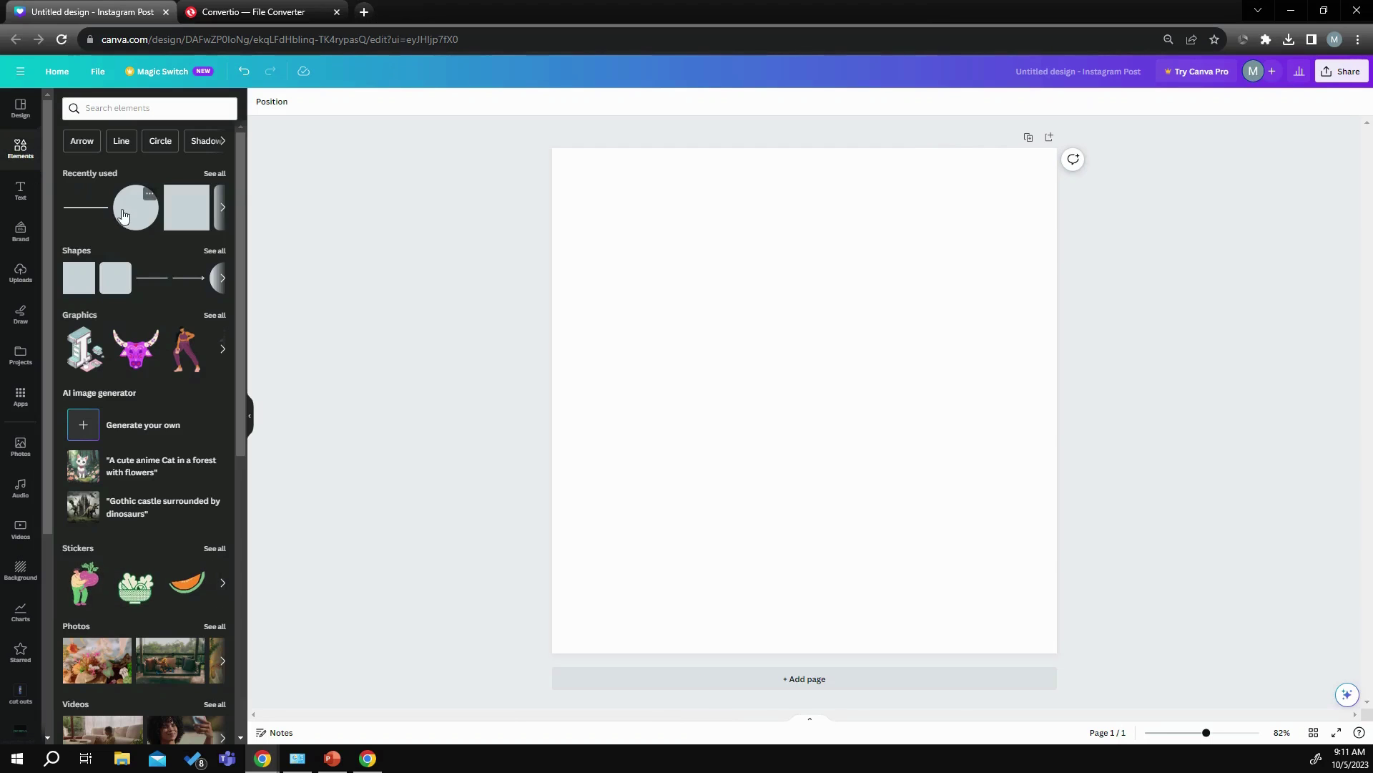
{"action": "key", "text": "c"}
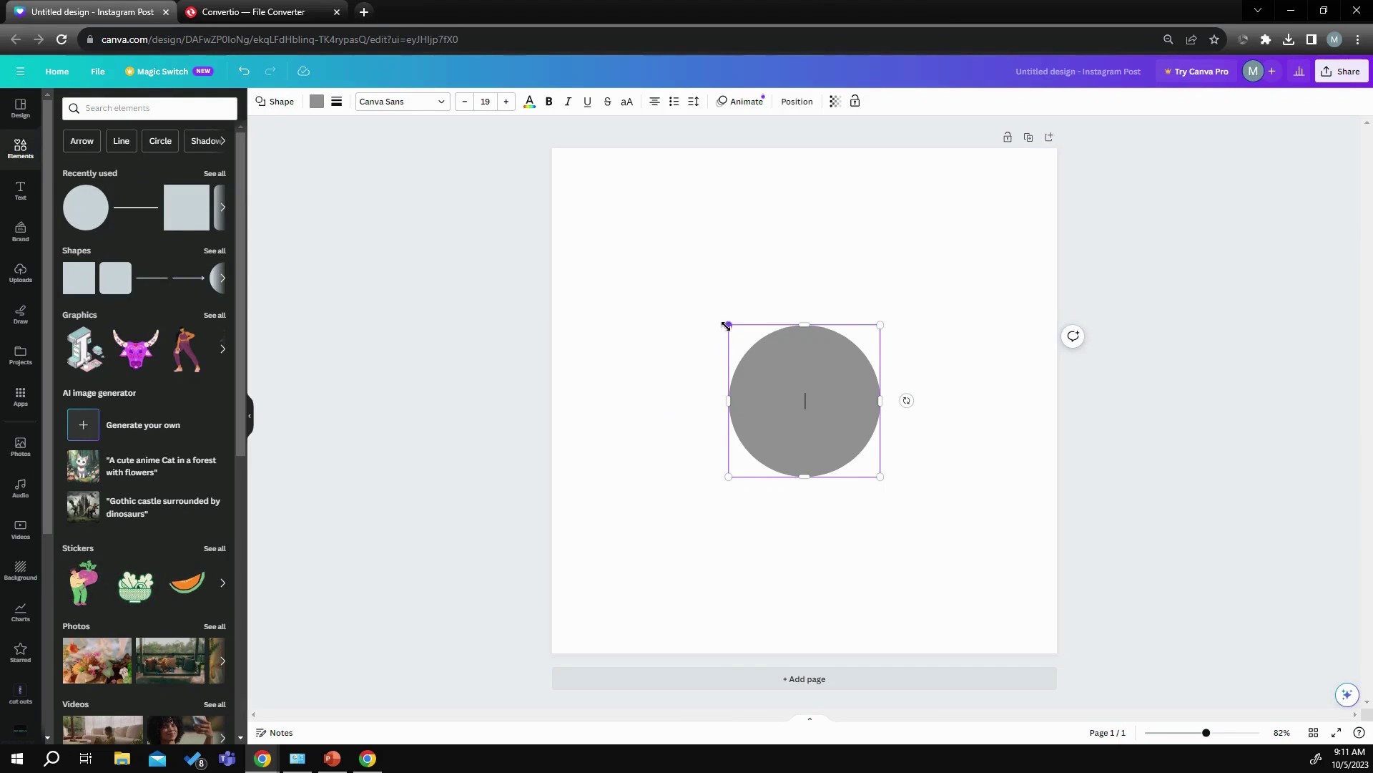
{"action": "left_click_drag", "start_coordinate": [727, 325], "coordinate": [668, 300]}
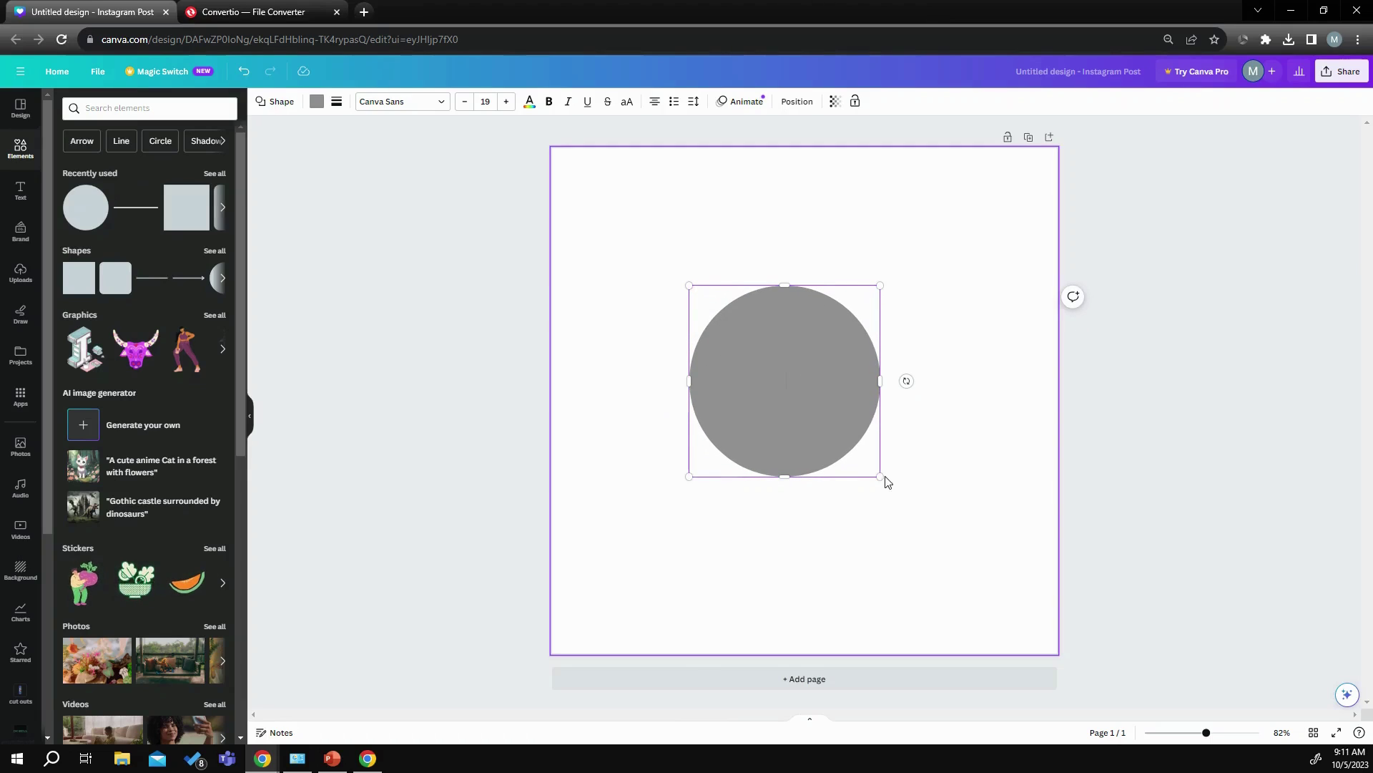
{"action": "left_click_drag", "start_coordinate": [881, 477], "coordinate": [918, 513]}
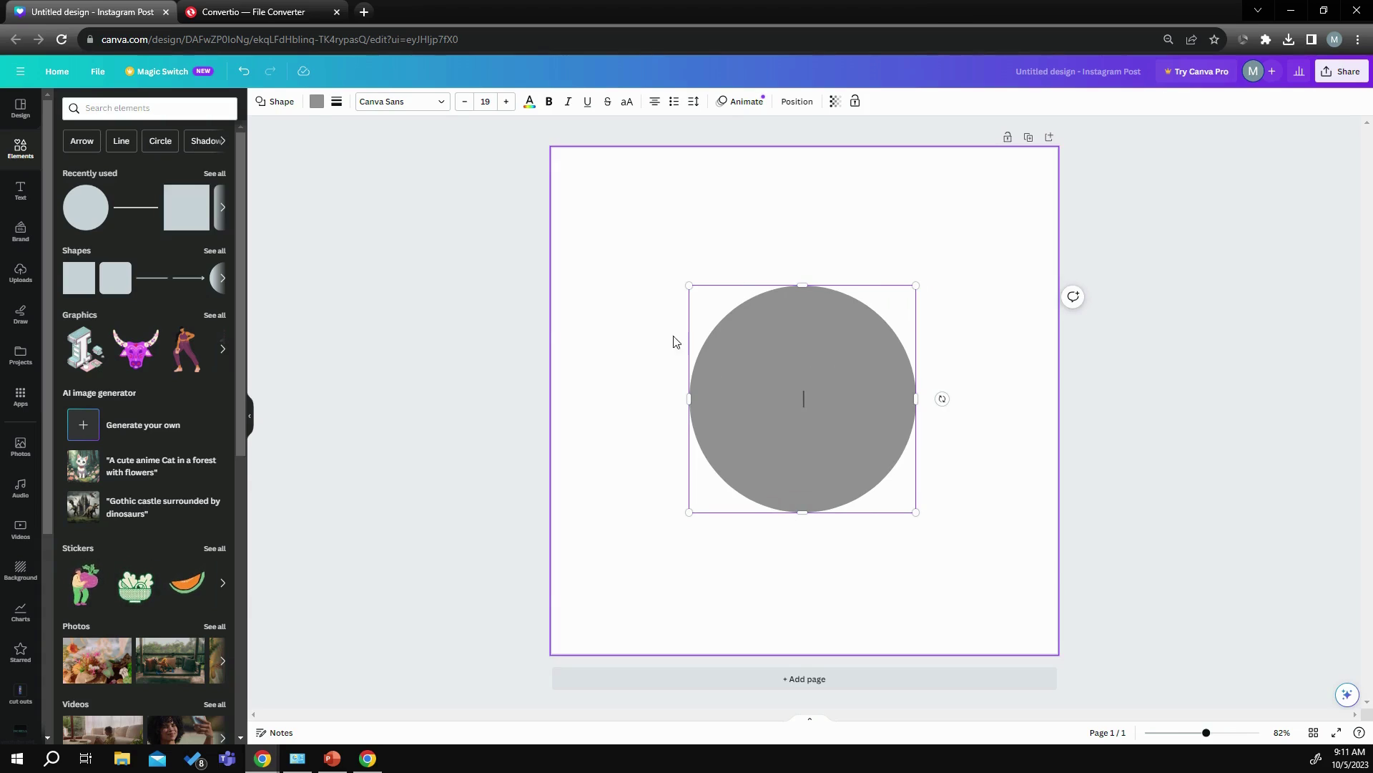
{"action": "left_click", "coordinate": [757, 379]}
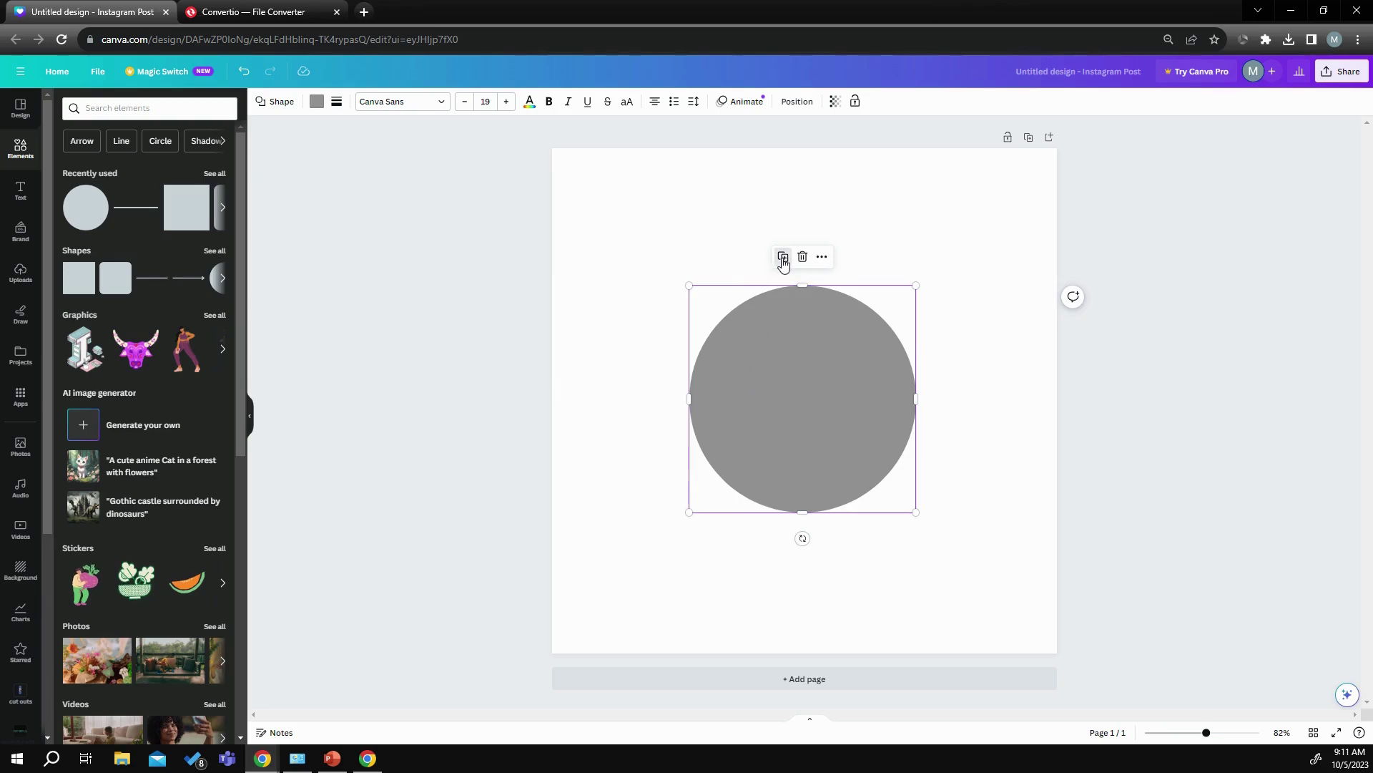
- Duplicate the circle, shrink the copy and place it in the top-right corner
{"action": "left_click", "coordinate": [783, 256]}
{"action": "left_click_drag", "start_coordinate": [697, 294], "coordinate": [838, 434]}
{"action": "left_click_drag", "start_coordinate": [894, 476], "coordinate": [1020, 198]}
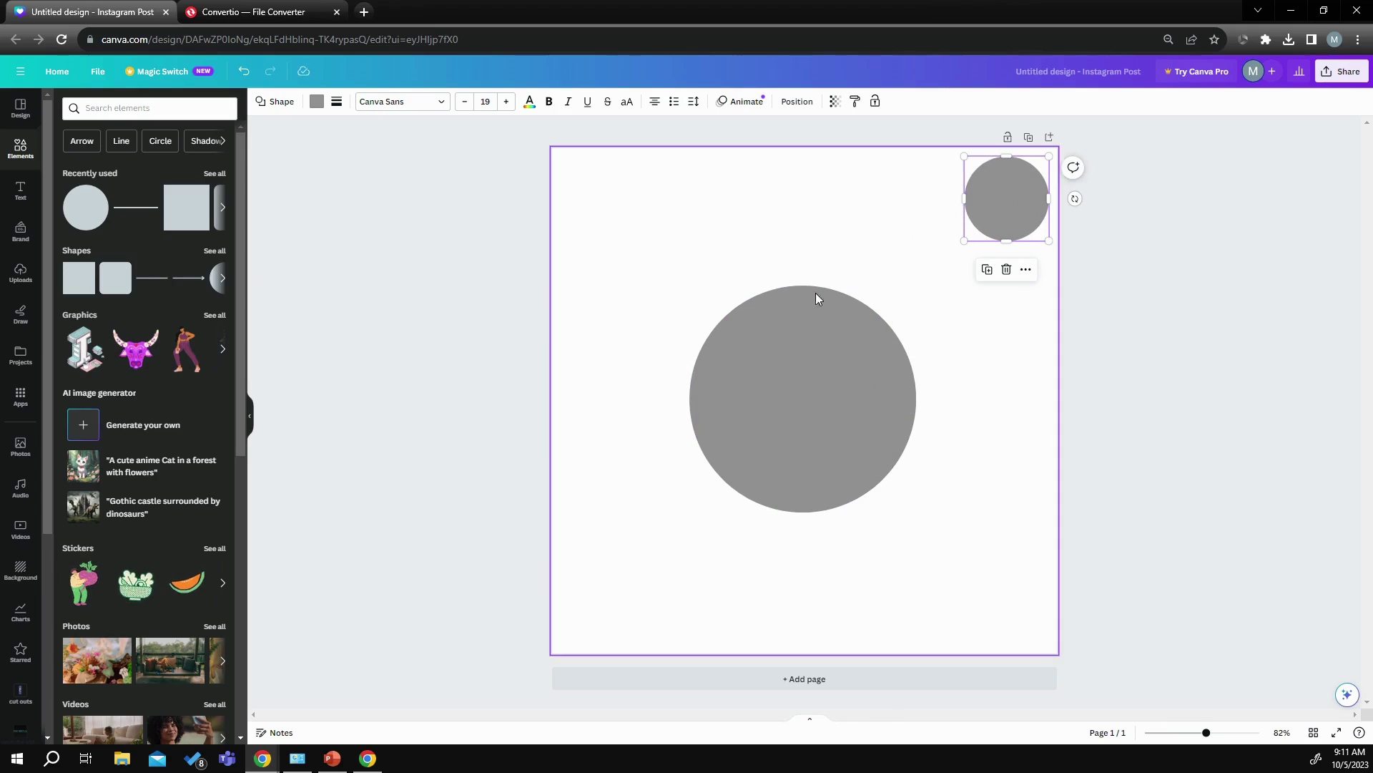
{"action": "left_click", "coordinate": [748, 364]}
- Add a black line of weight 12 and stretch it across the whole circle
{"action": "left_click", "coordinate": [146, 215]}
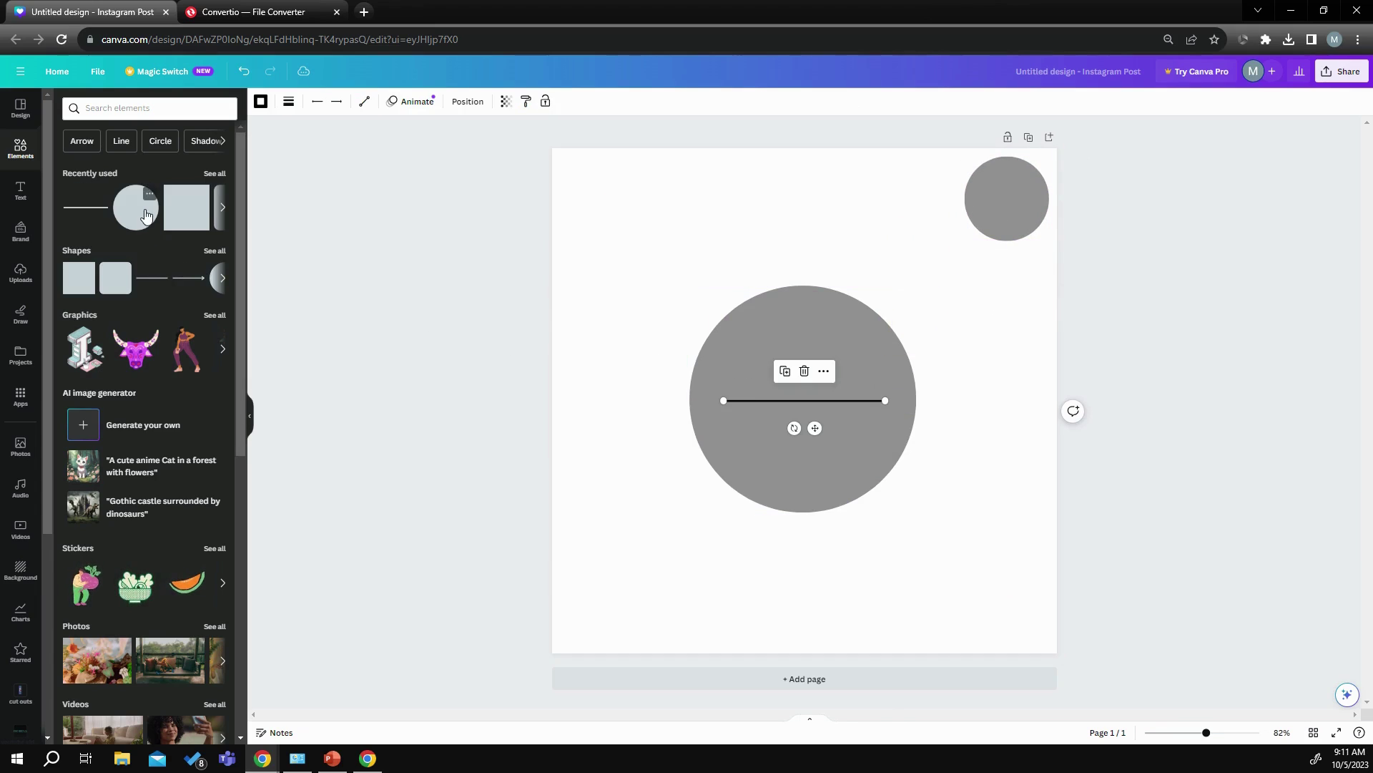
{"action": "left_click", "coordinate": [288, 101]}
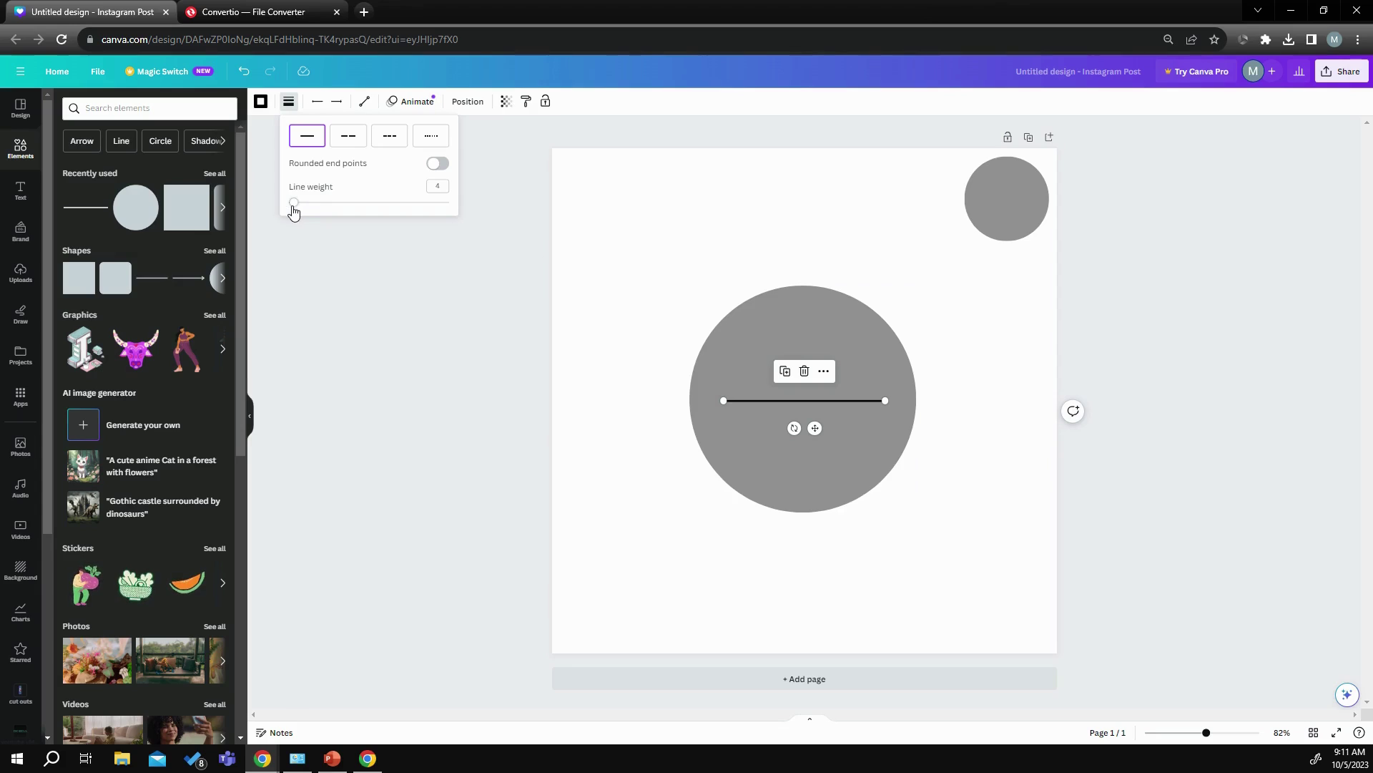
{"action": "left_click_drag", "start_coordinate": [293, 202], "coordinate": [307, 203]}
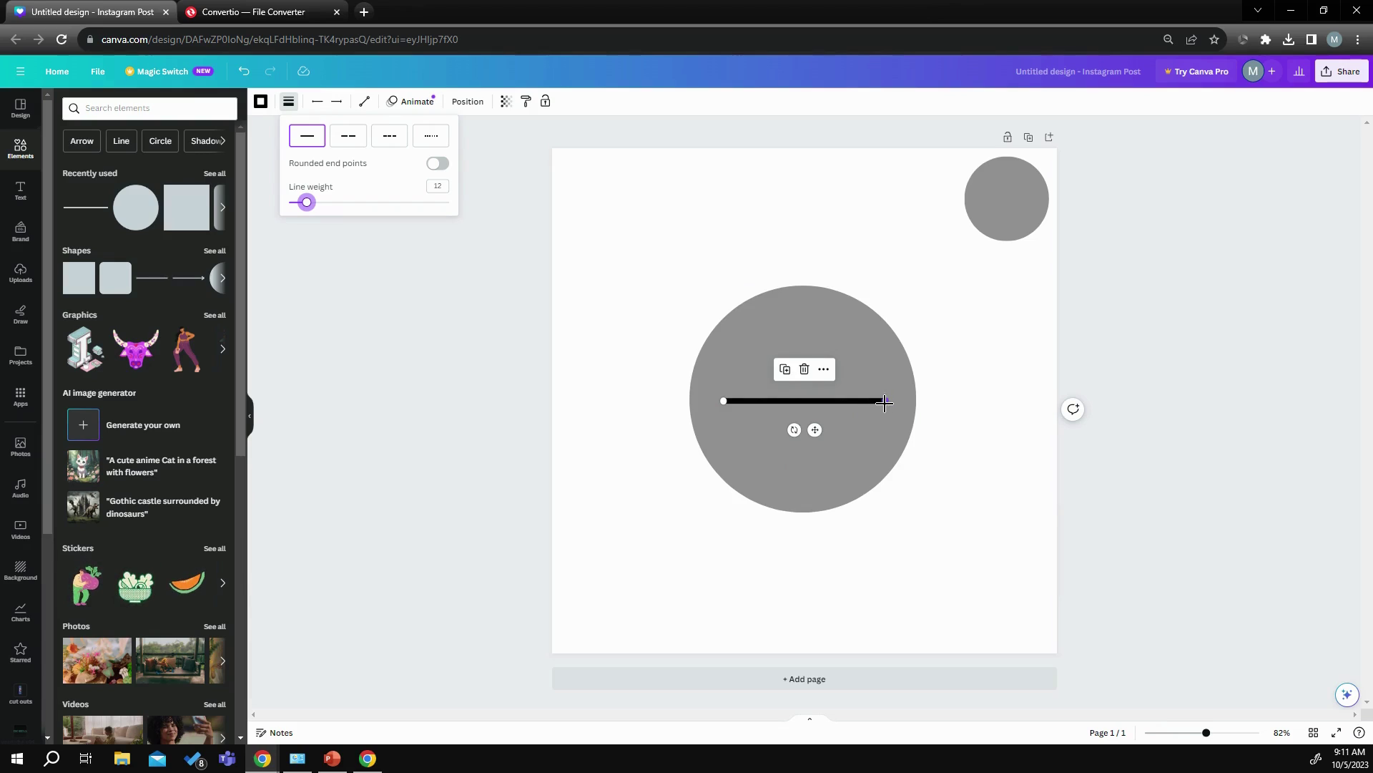
{"action": "left_click_drag", "start_coordinate": [885, 401], "coordinate": [946, 401]}
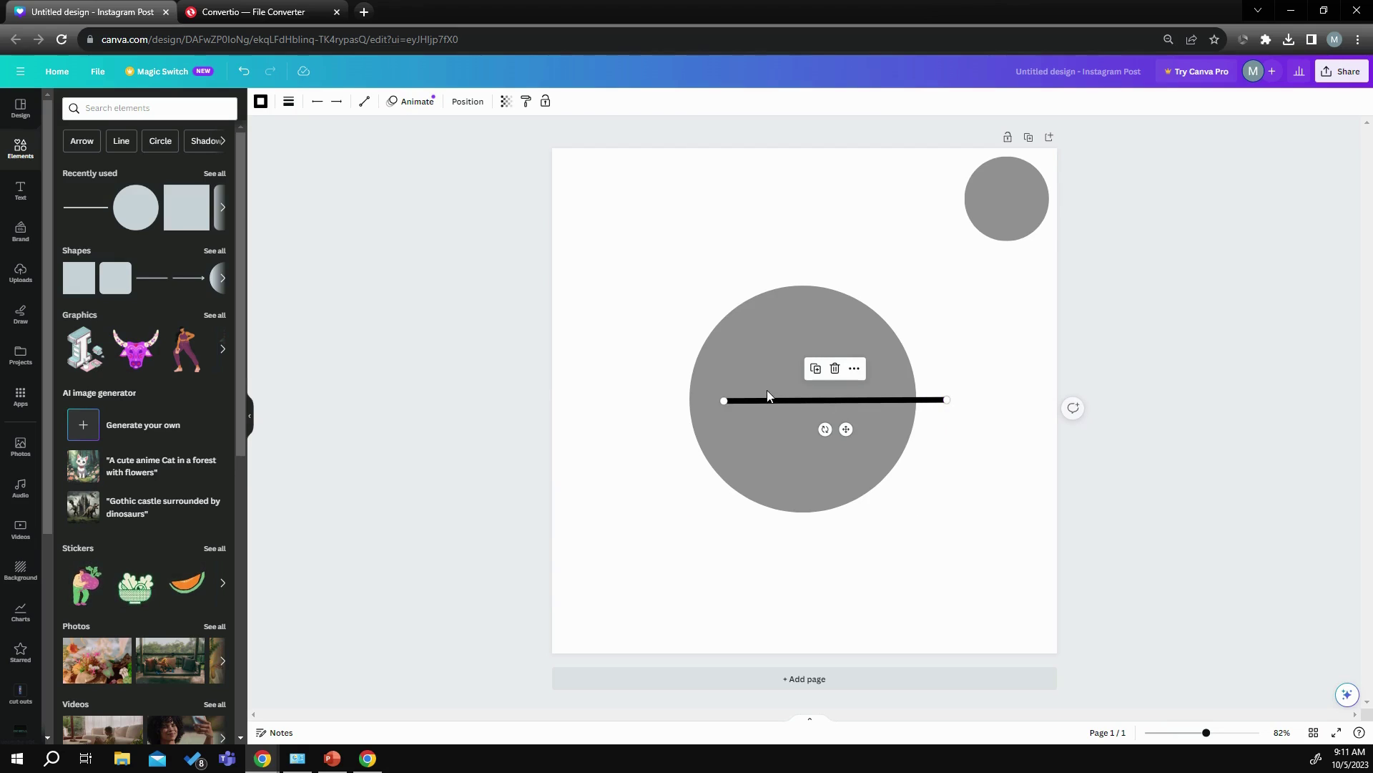
{"action": "left_click_drag", "start_coordinate": [727, 400], "coordinate": [653, 398]}
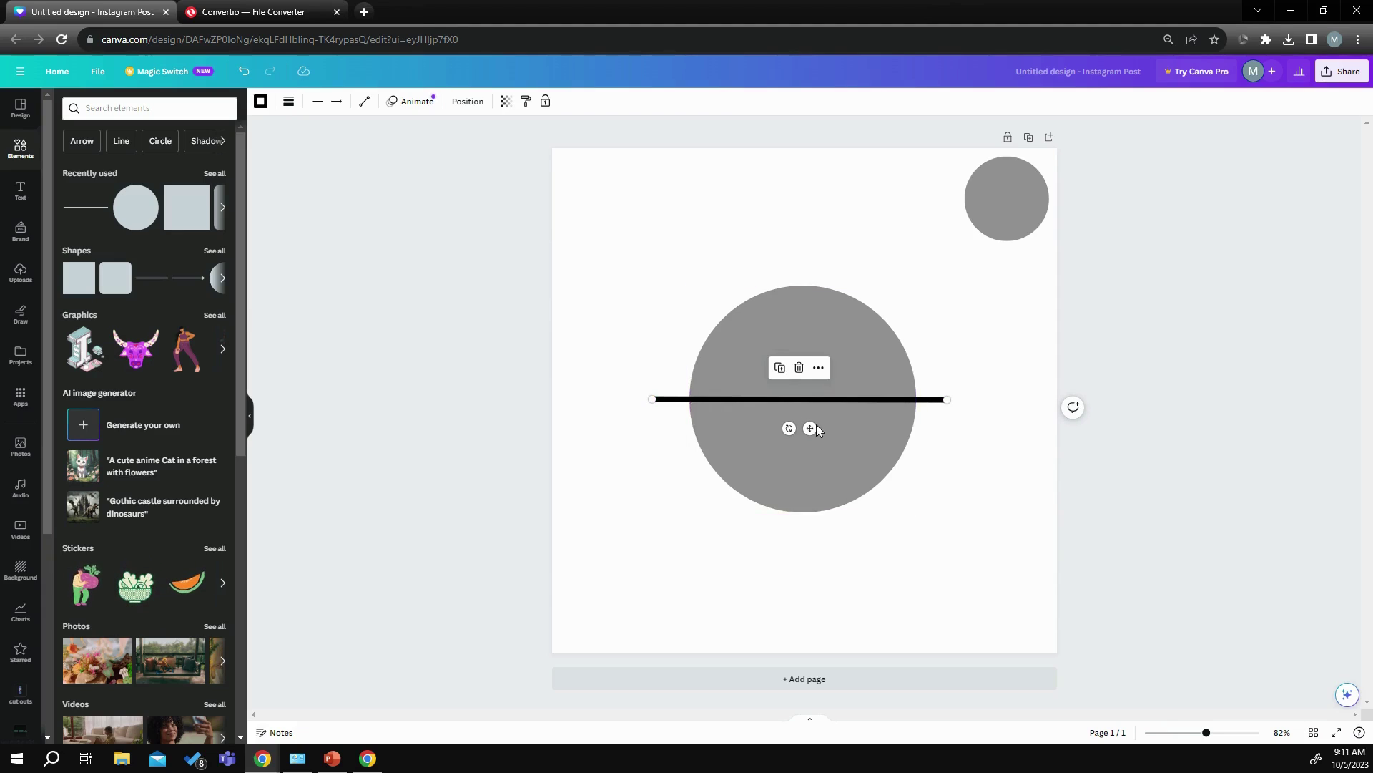
- Duplicate the line, rotate the copy upright and position it to cross at the centre
{"action": "left_click", "coordinate": [781, 369]}
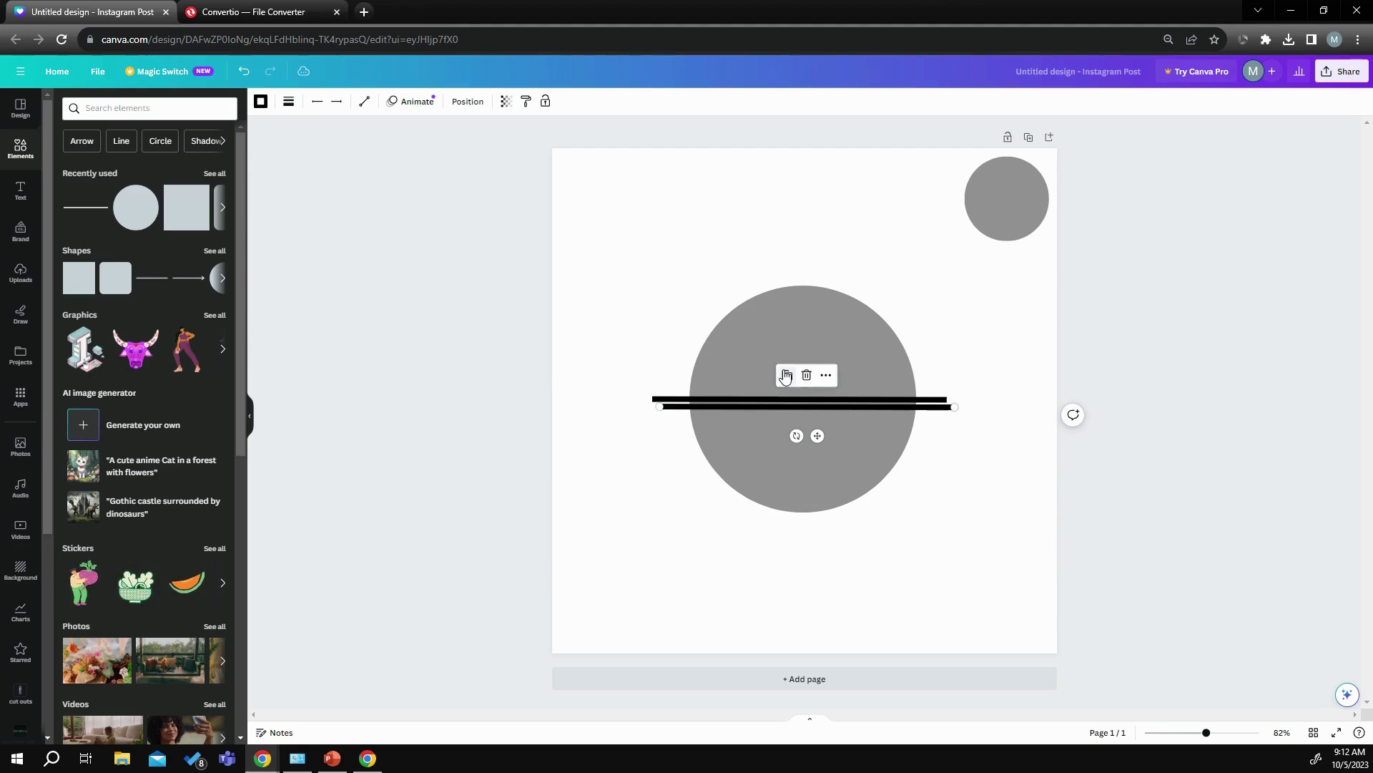
{"action": "left_click_drag", "start_coordinate": [796, 436], "coordinate": [627, 396]}
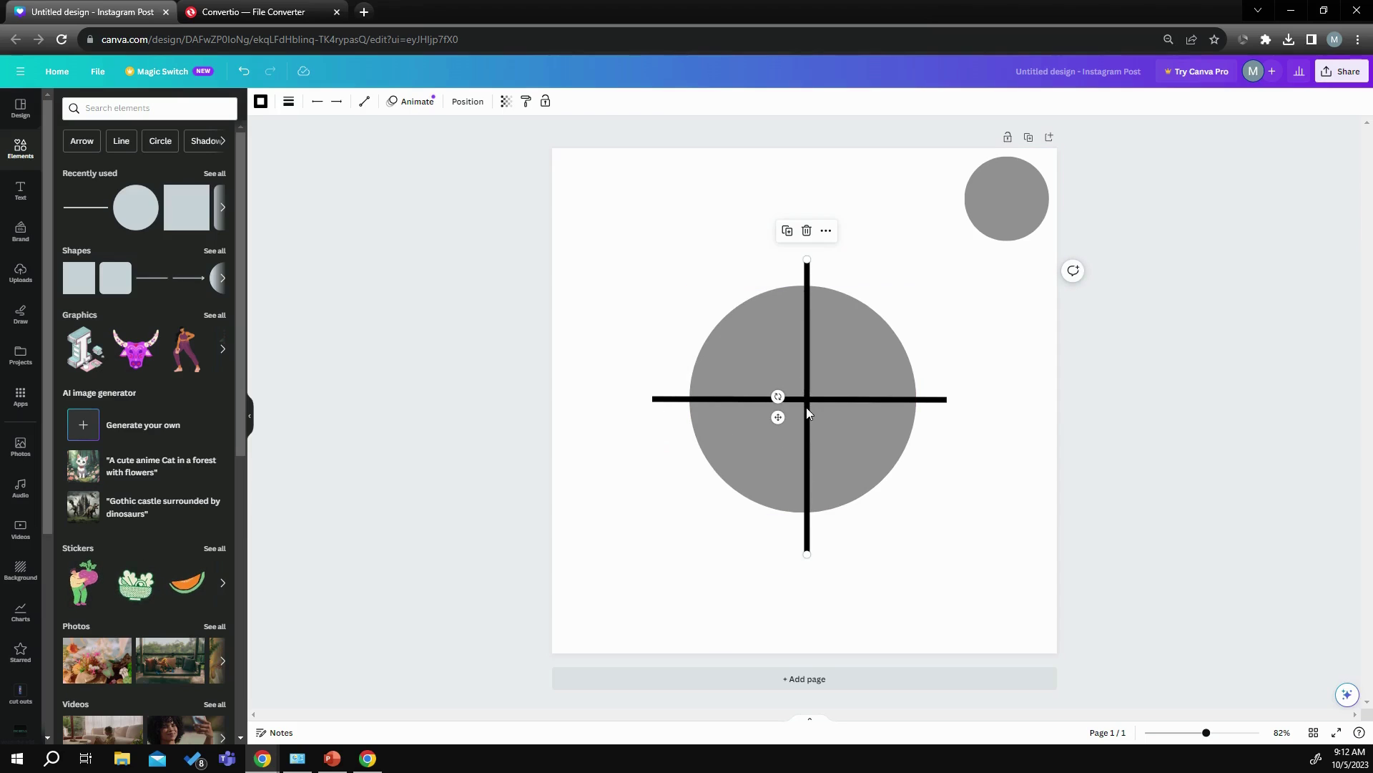
{"action": "left_click_drag", "start_coordinate": [775, 414], "coordinate": [768, 414]}
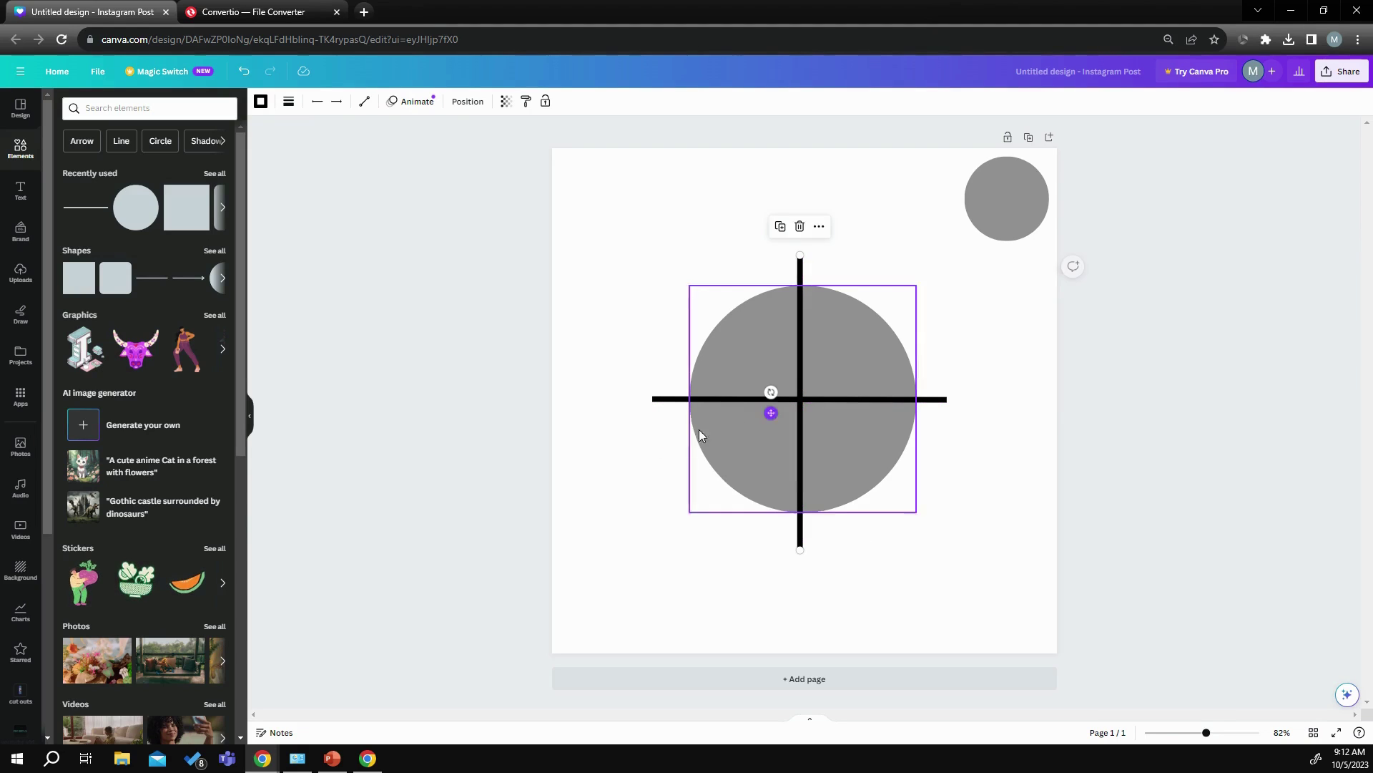
- Colour both crossing lines white
{"action": "left_click", "coordinate": [646, 505]}
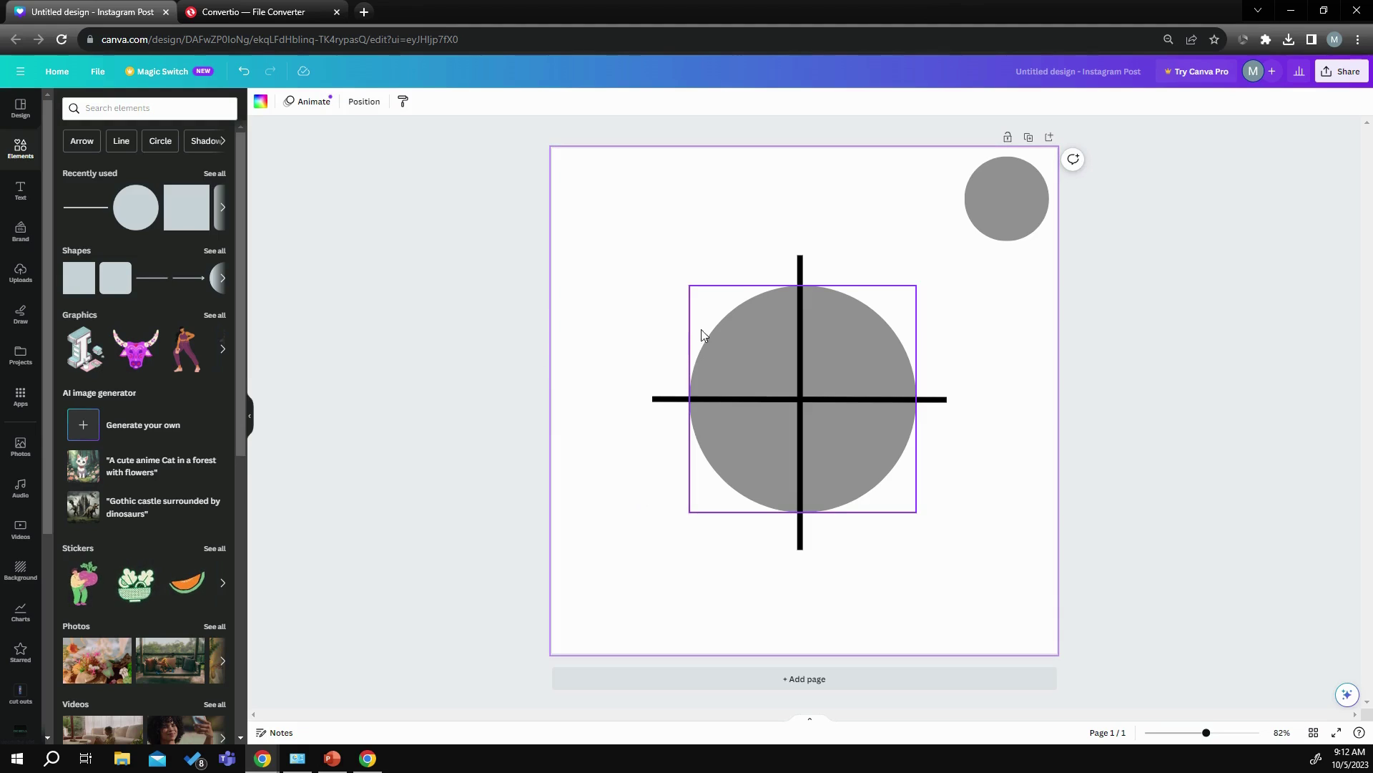
{"action": "left_click", "coordinate": [801, 271]}
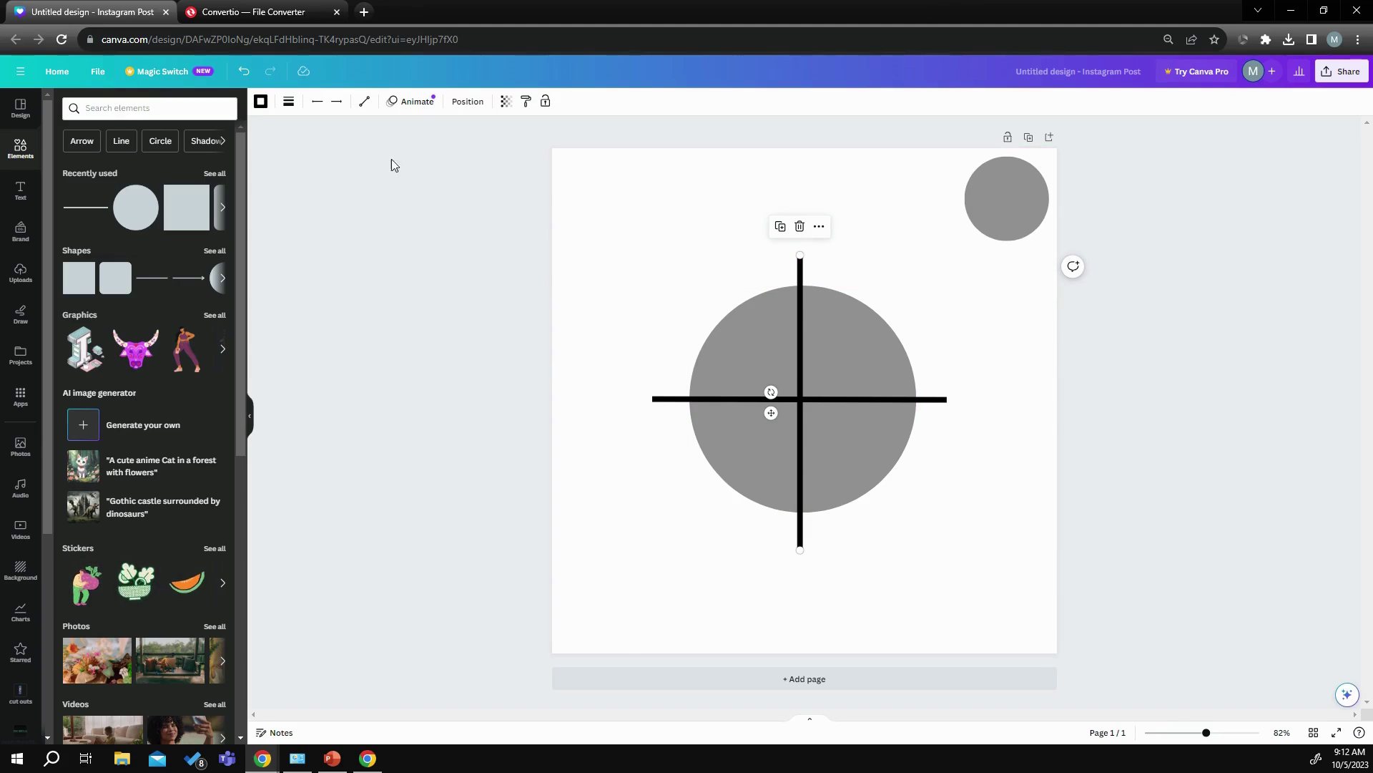
{"action": "left_click", "coordinate": [262, 103]}
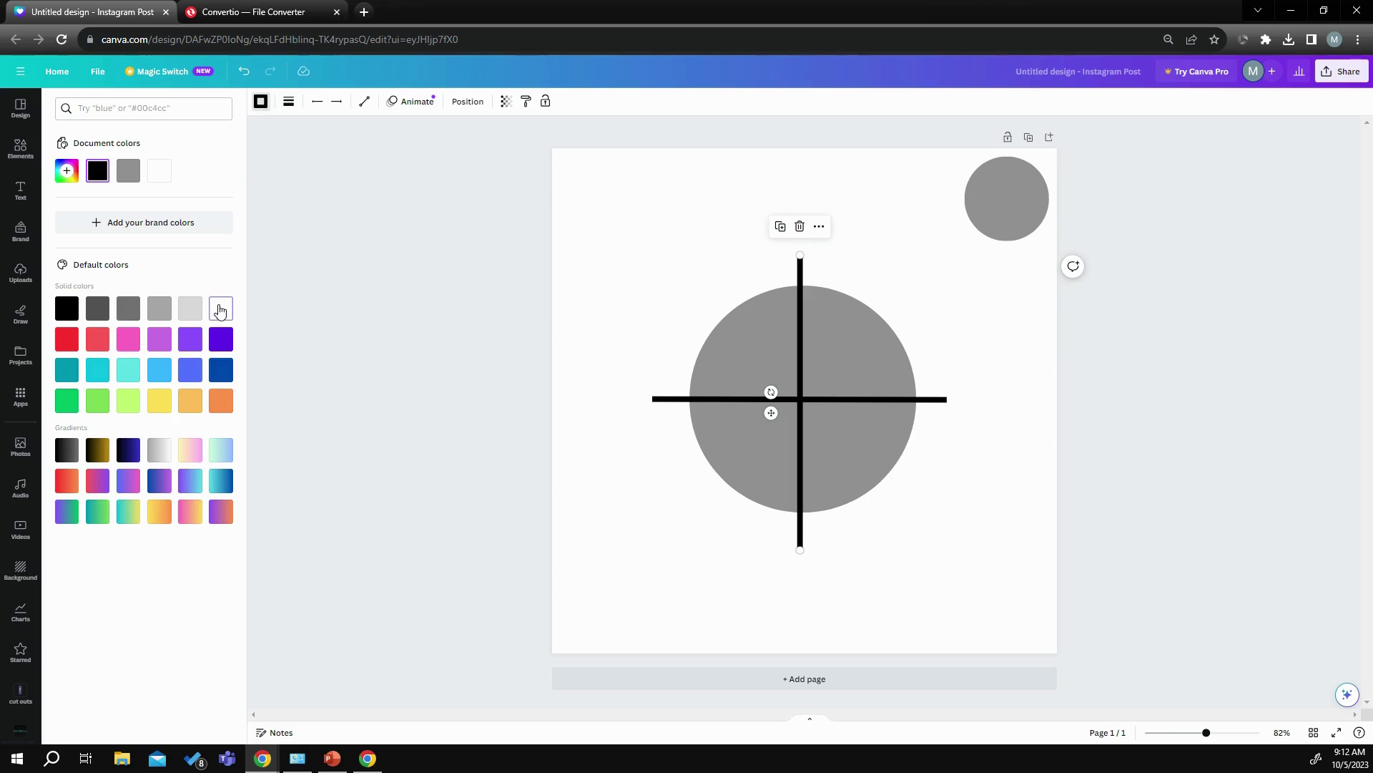
{"action": "left_click", "coordinate": [222, 309]}
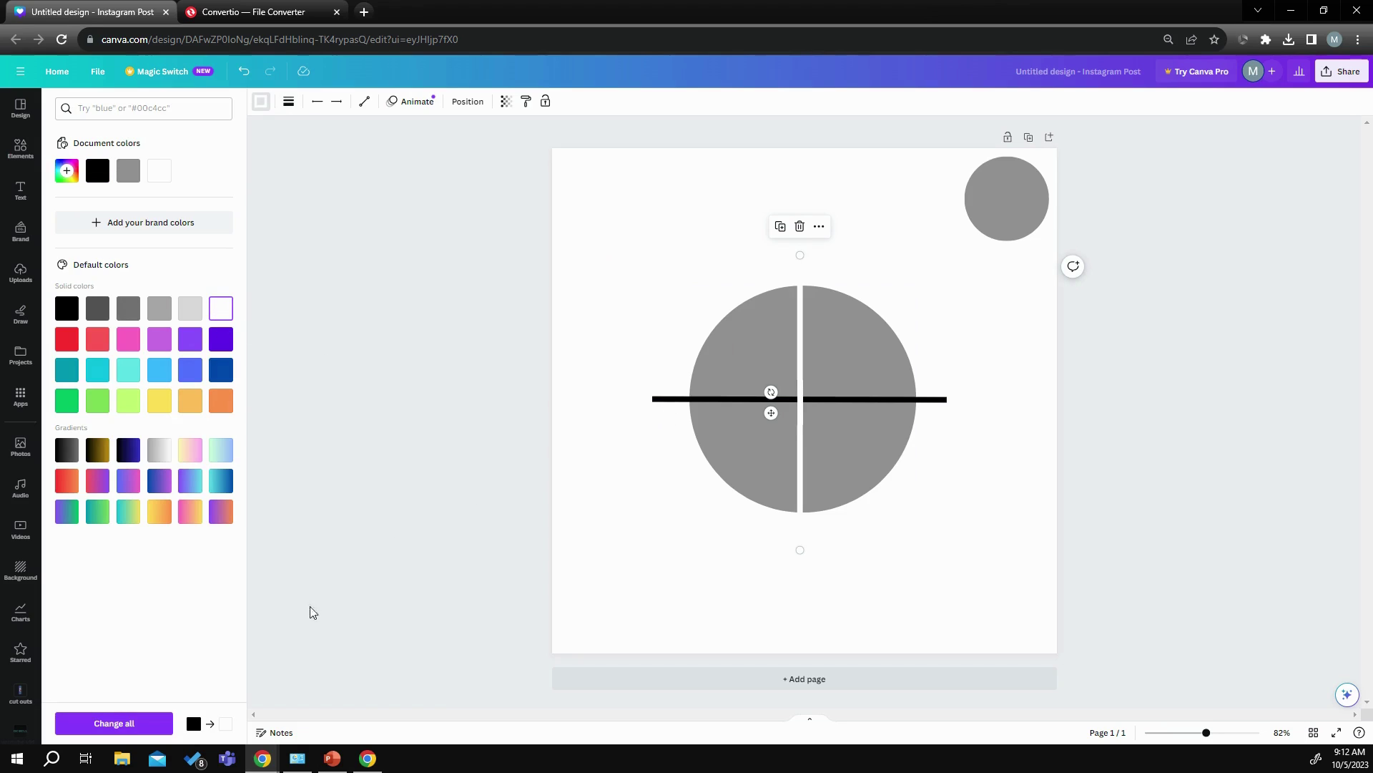
{"action": "left_click", "coordinate": [115, 725]}
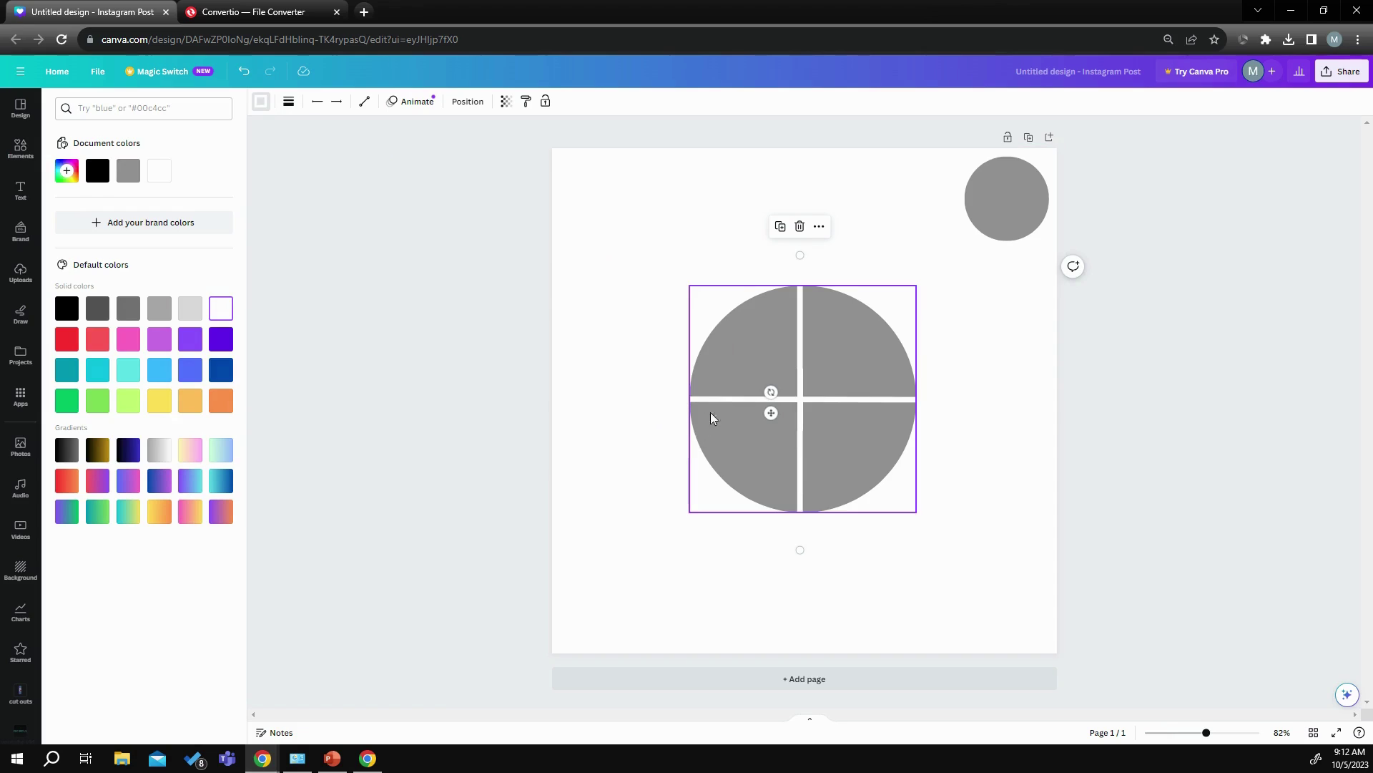
- Colour the big circle black and nudge the vertical line slightly right to centre it
{"action": "left_click", "coordinate": [740, 323]}
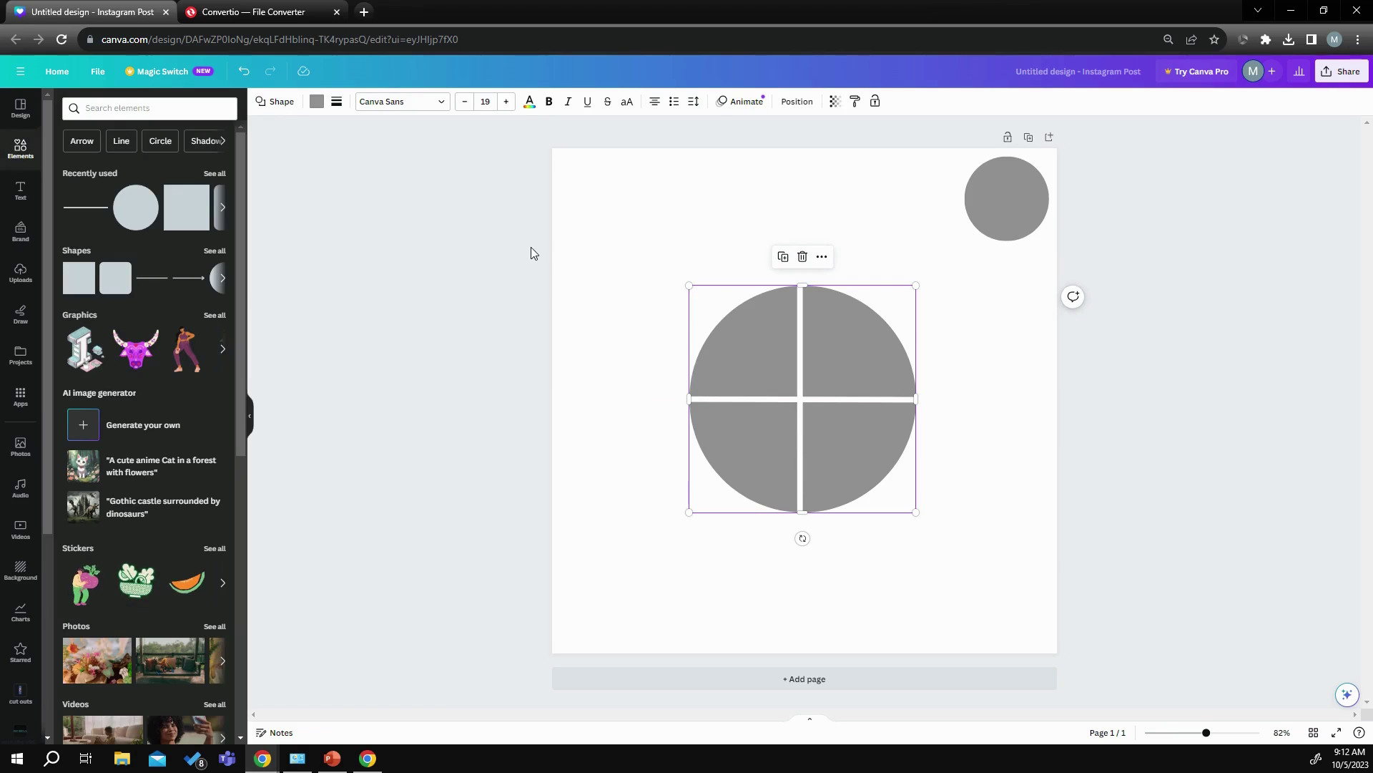
{"action": "left_click", "coordinate": [318, 103]}
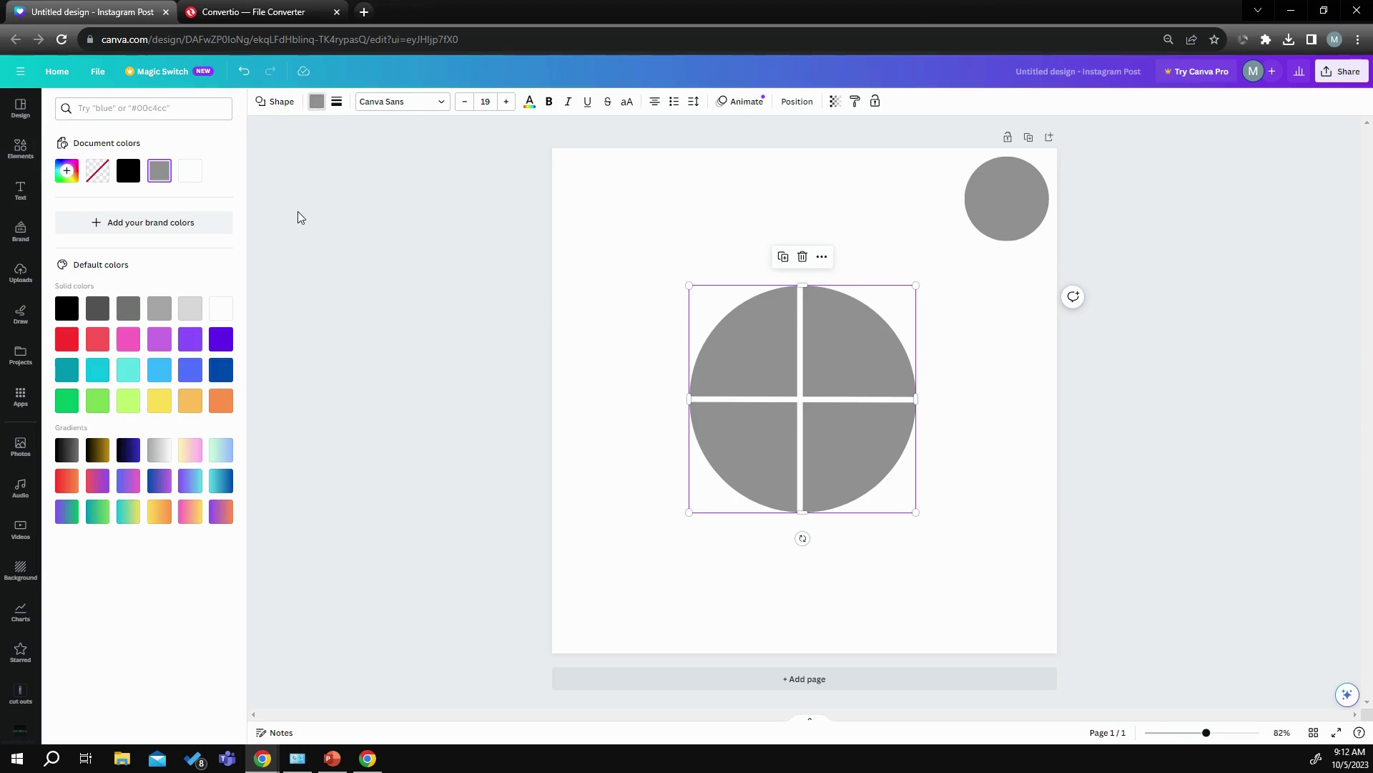
{"action": "left_click", "coordinate": [74, 314]}
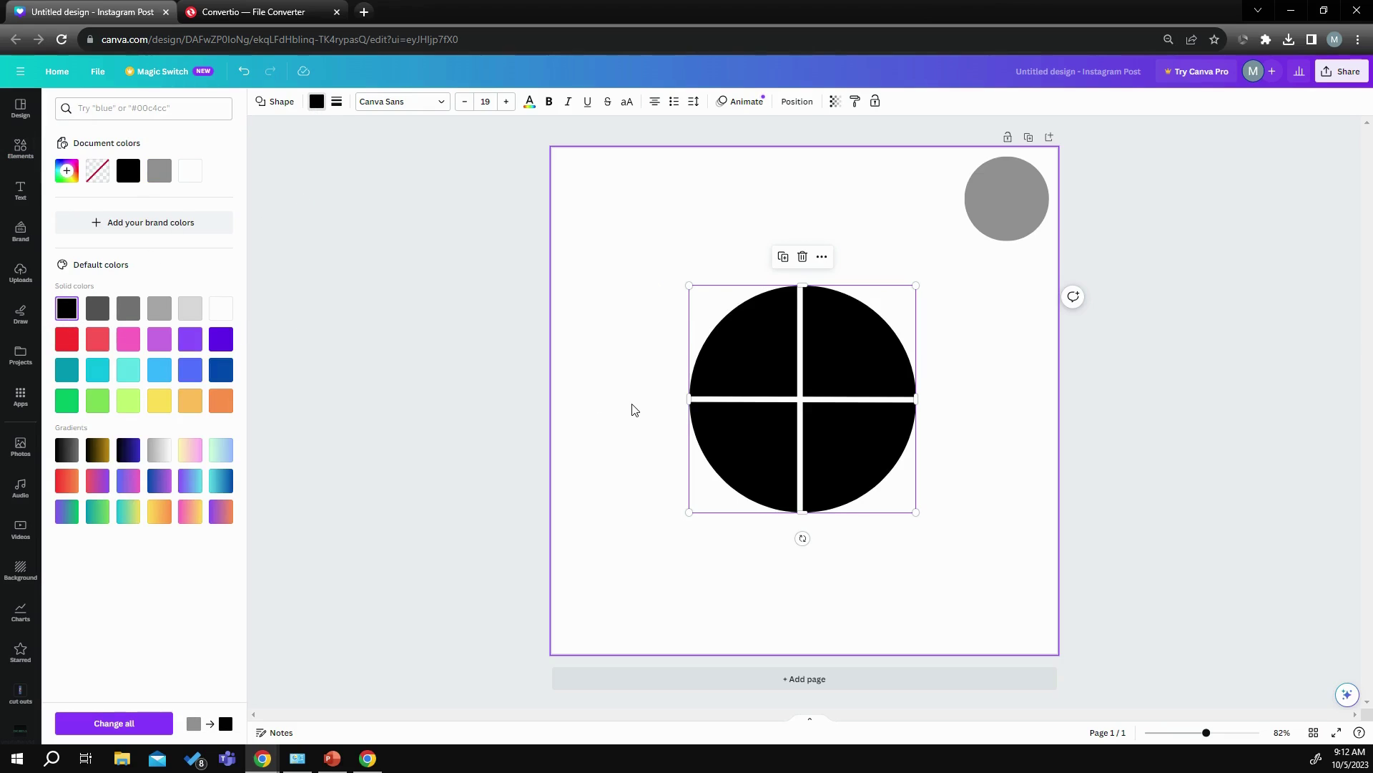
{"action": "left_click", "coordinate": [655, 476]}
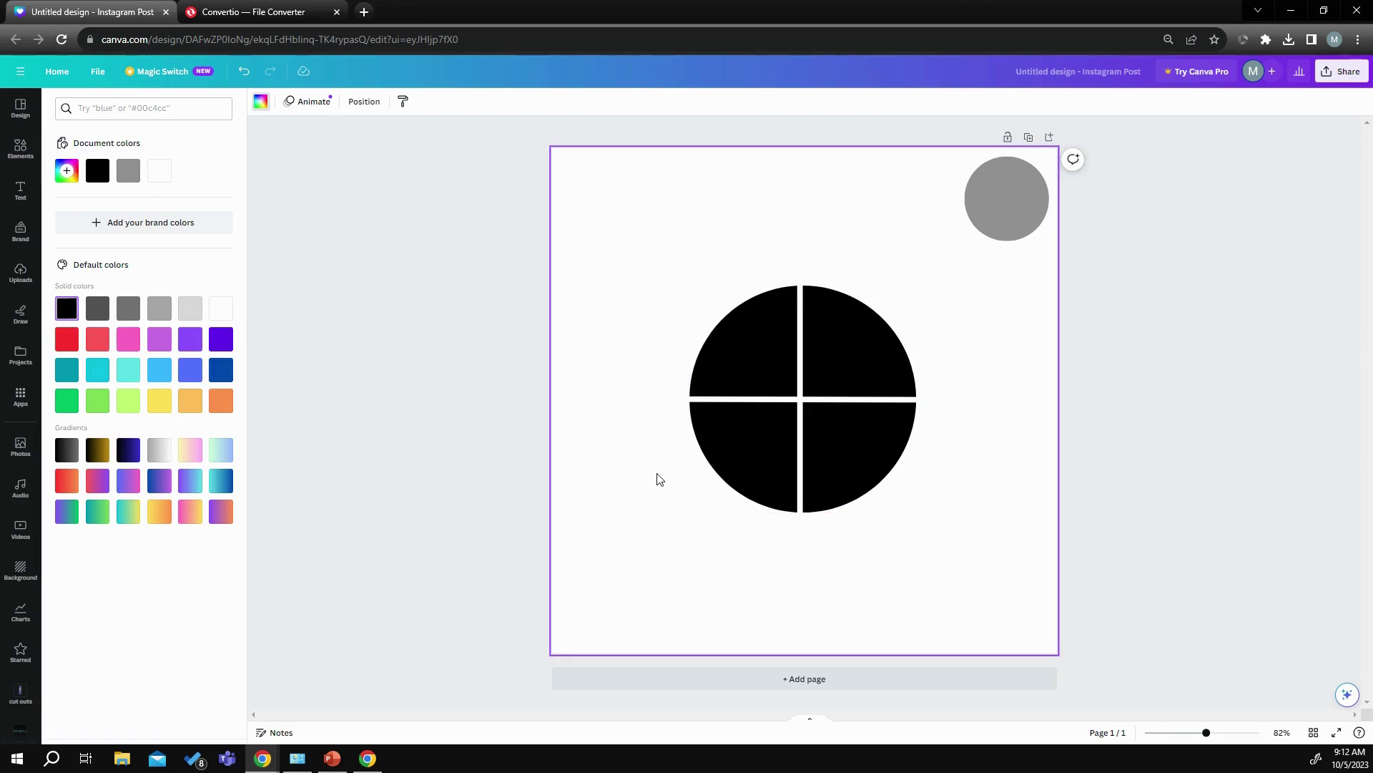
{"action": "left_click", "coordinate": [804, 428]}
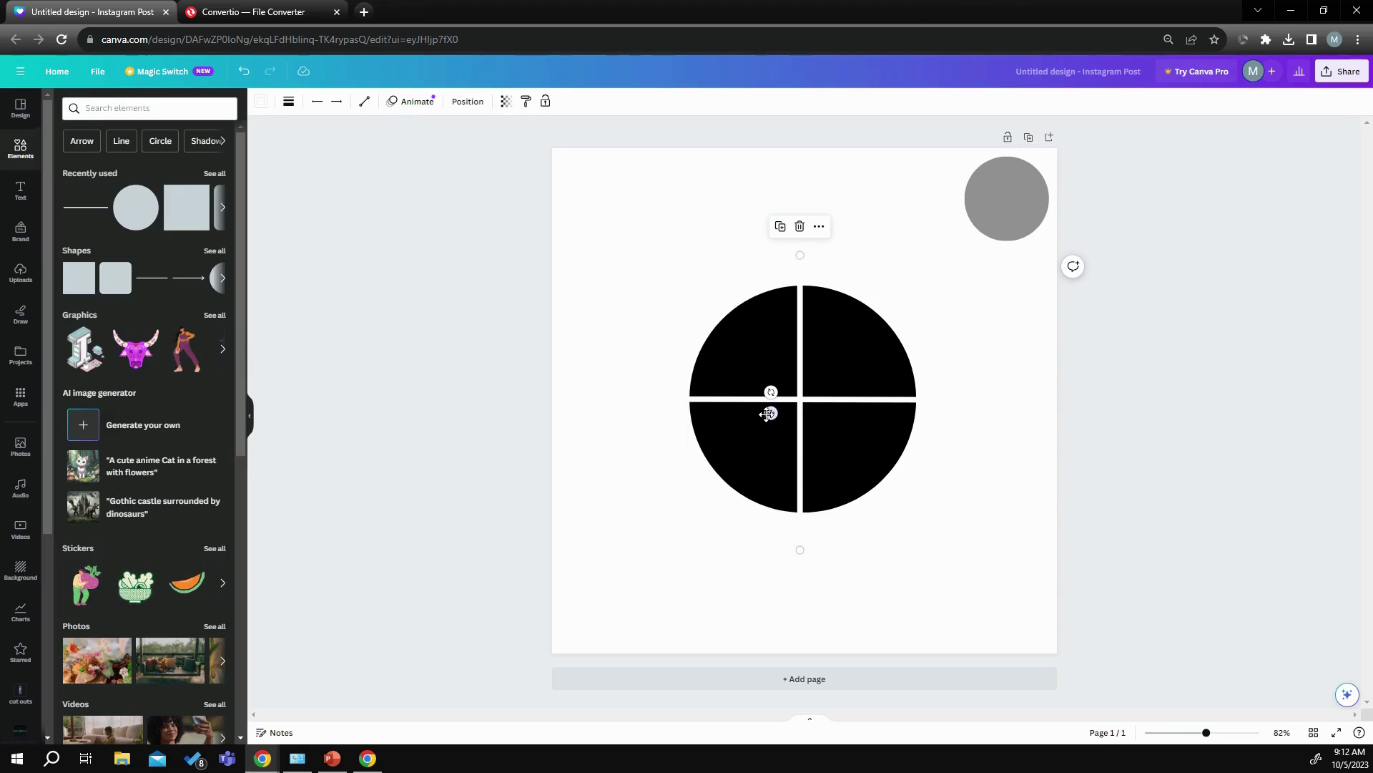
{"action": "left_click_drag", "start_coordinate": [768, 413], "coordinate": [770, 413]}
{"action": "left_click", "coordinate": [665, 520]}
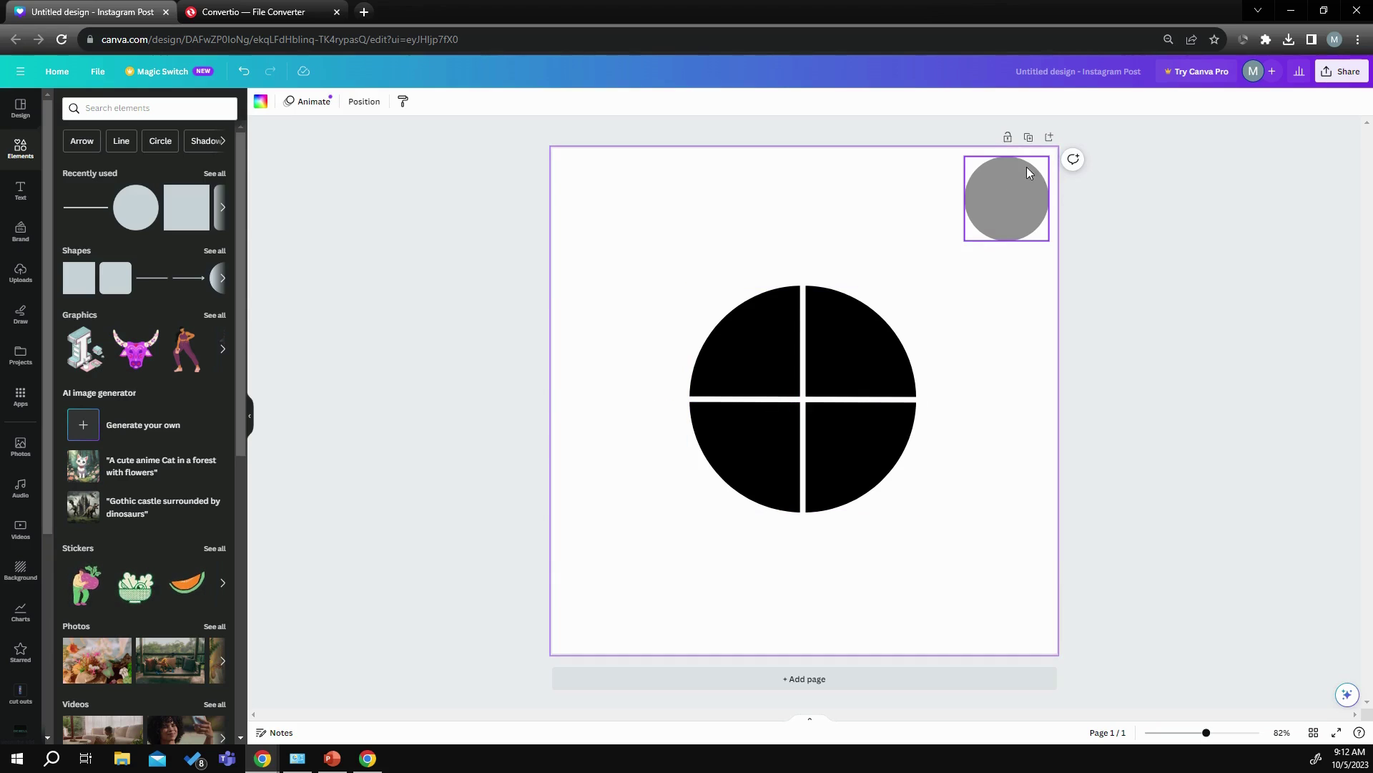
- Move the small circle to the black circle's centre and colour it white, forming a four-piece ring
{"action": "left_click", "coordinate": [1014, 180]}
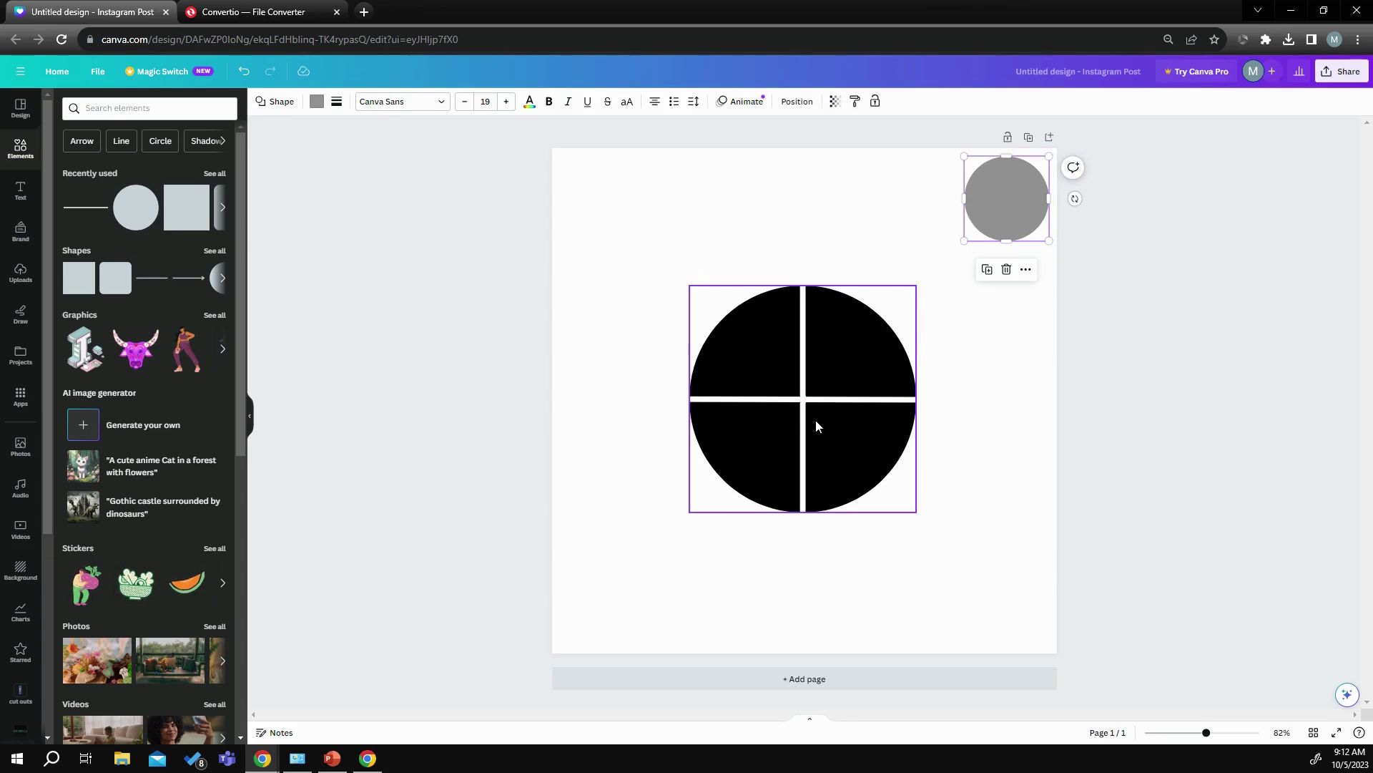
{"action": "left_click_drag", "start_coordinate": [1012, 206], "coordinate": [820, 378]}
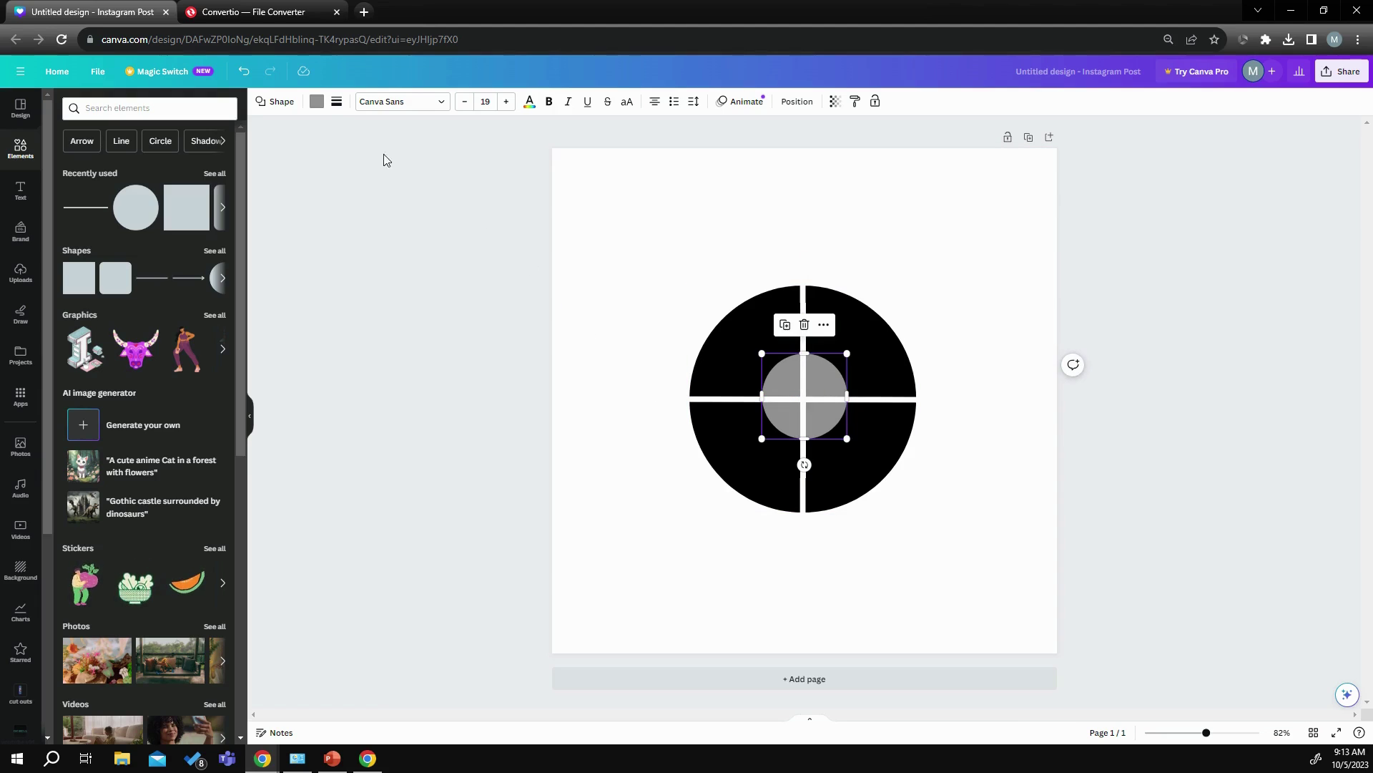
{"action": "left_click", "coordinate": [317, 103]}
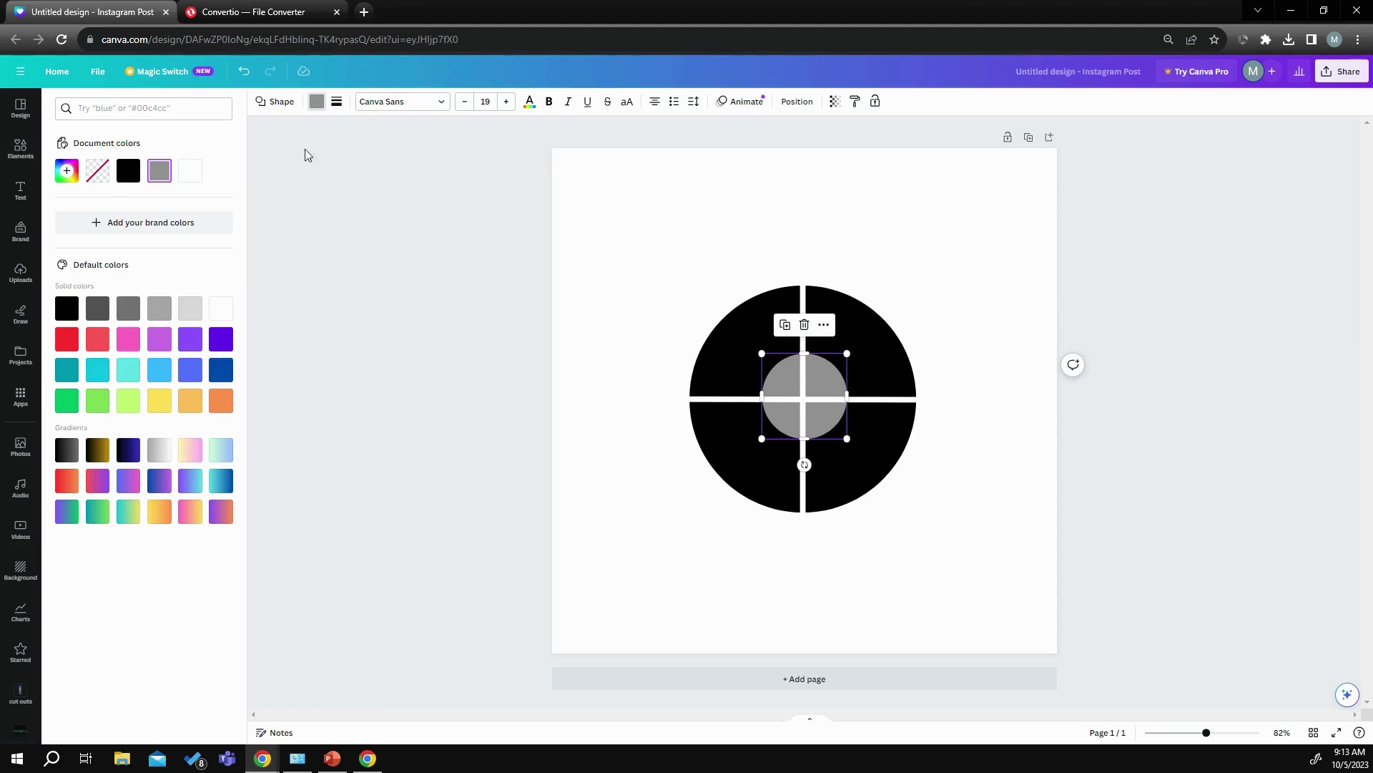
{"action": "left_click", "coordinate": [224, 308]}
{"action": "left_click", "coordinate": [653, 465]}
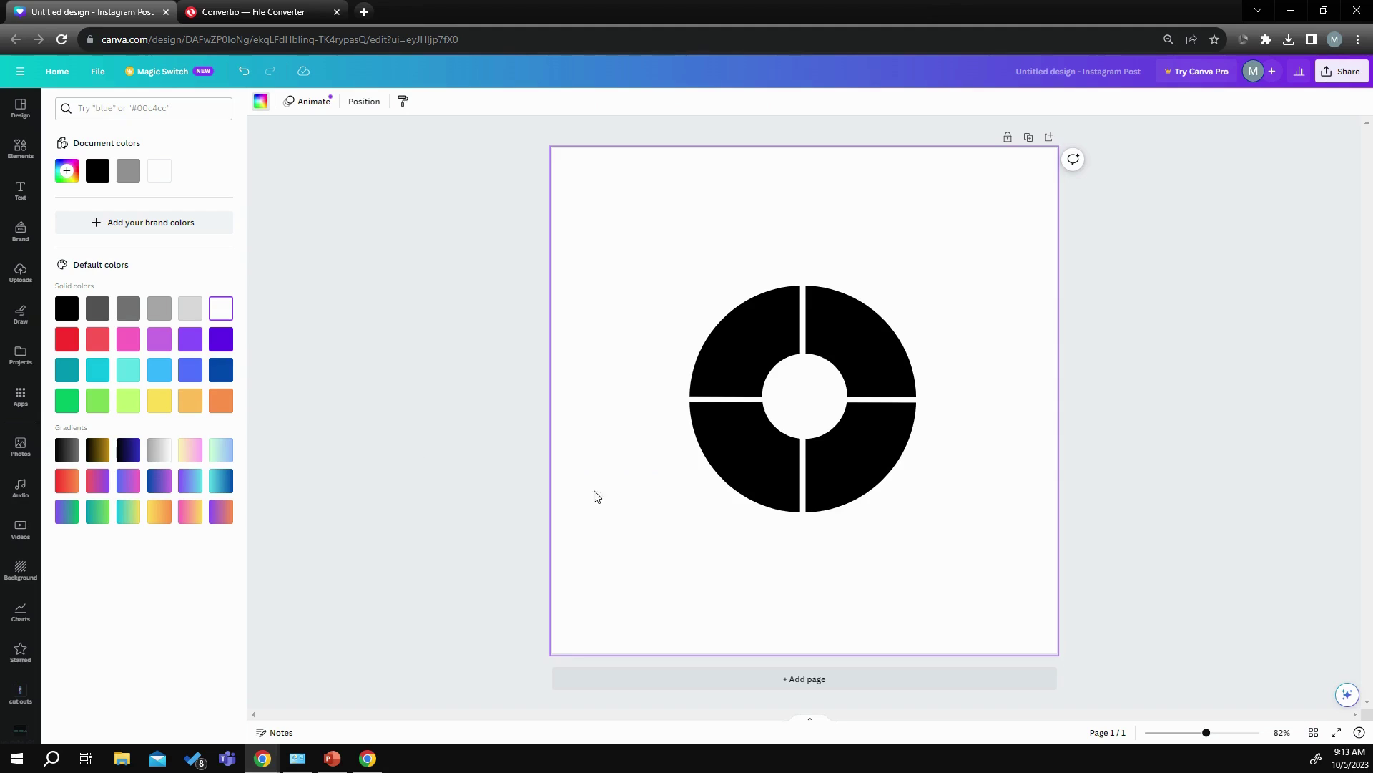
{"action": "left_click", "coordinate": [774, 389]}
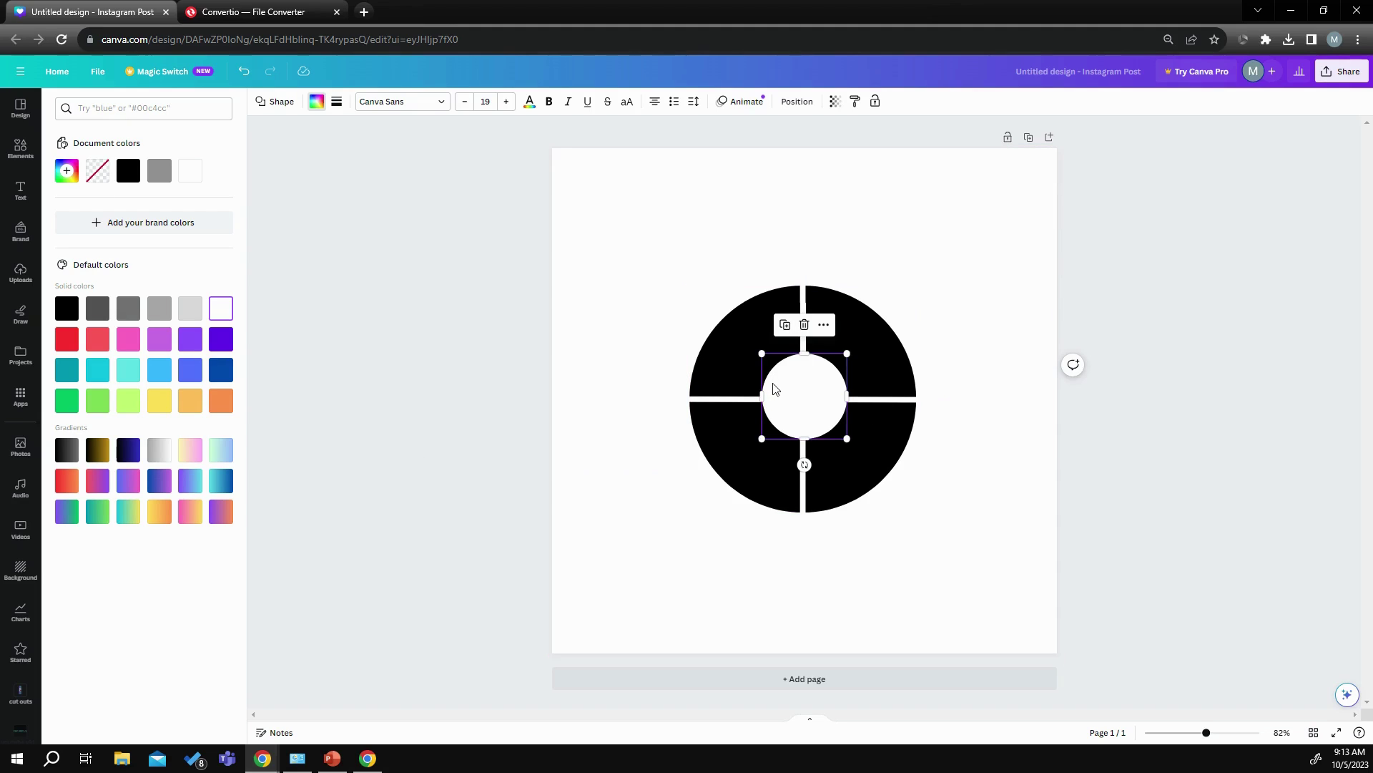
{"action": "left_click_drag", "start_coordinate": [773, 389], "coordinate": [773, 389]}
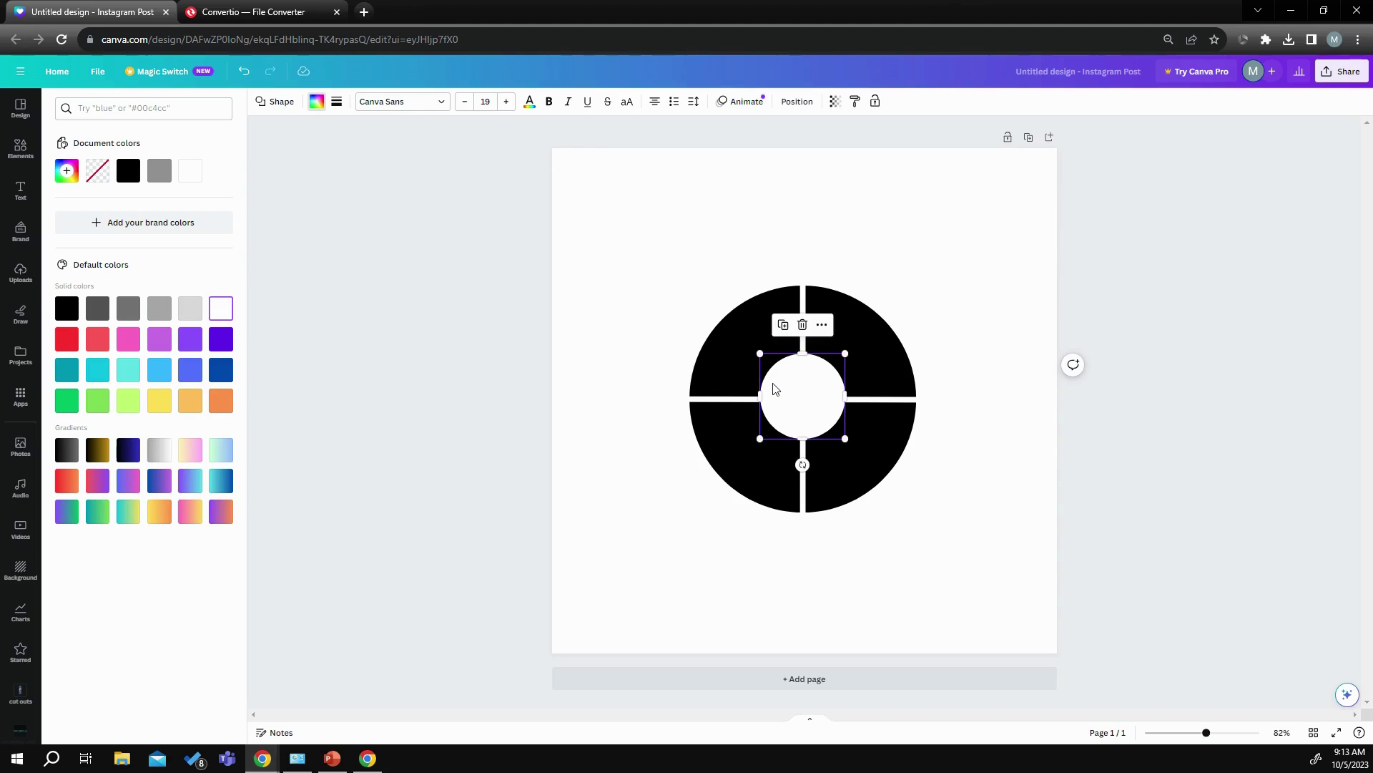
{"action": "left_click", "coordinate": [404, 581]}
{"action": "left_click", "coordinate": [598, 590]}
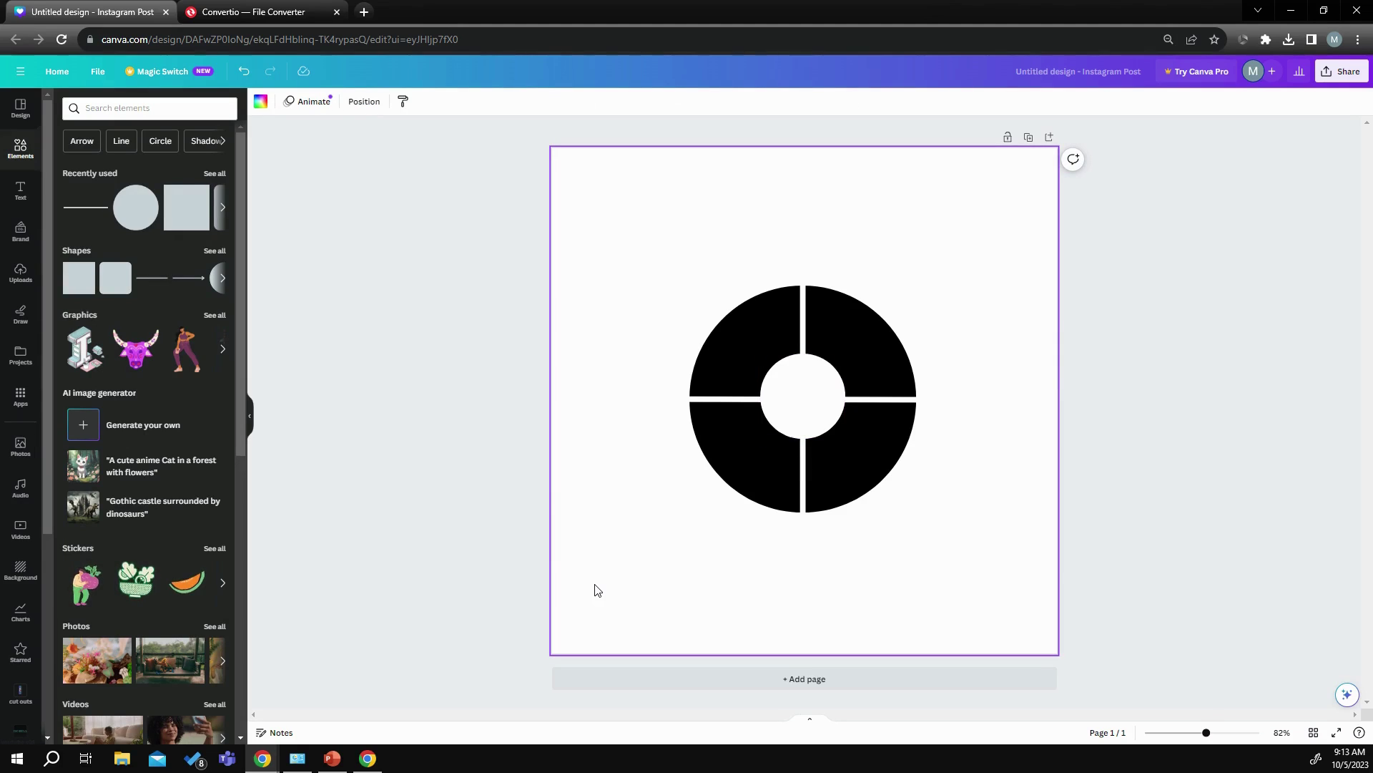
- Download the ring design as a 1,080 × 1,080 px PNG file
{"action": "left_click", "coordinate": [98, 72]}
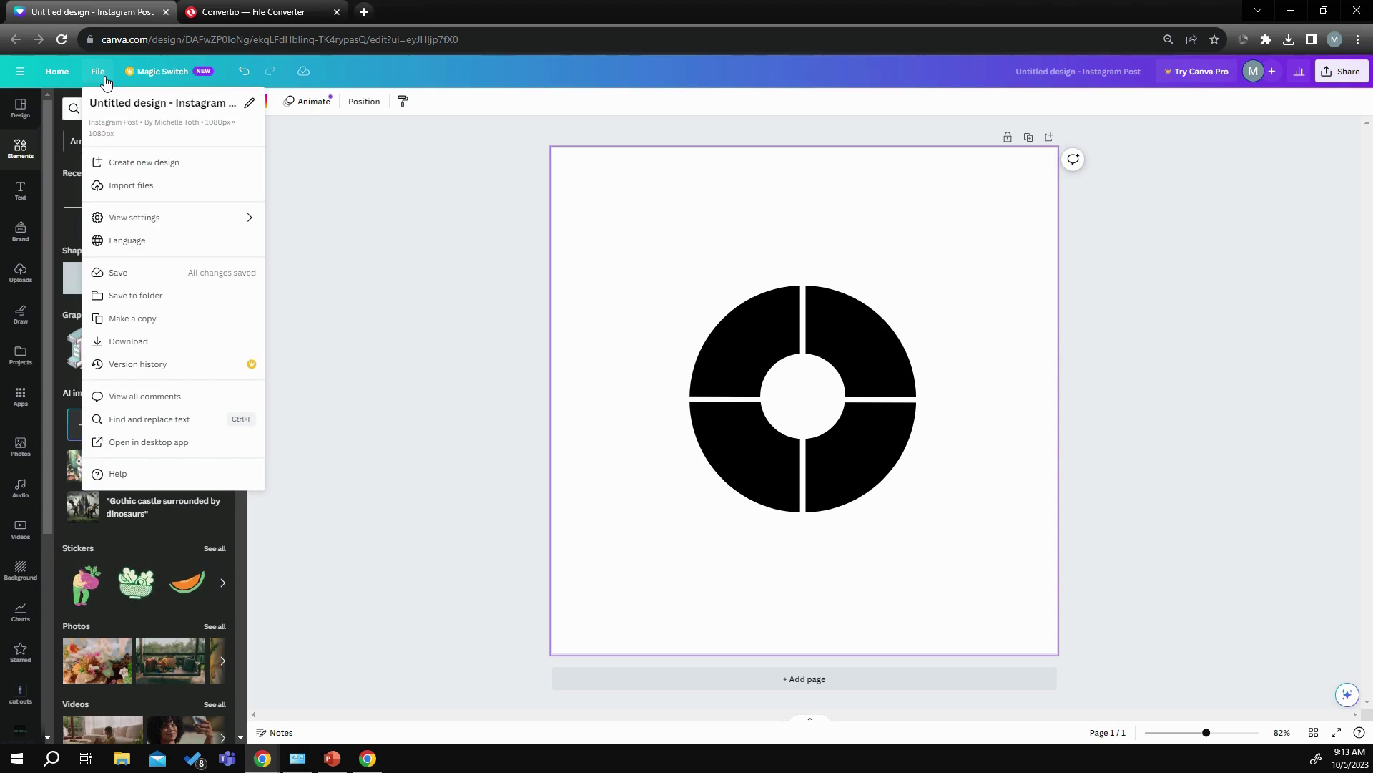
{"action": "left_click", "coordinate": [128, 341]}
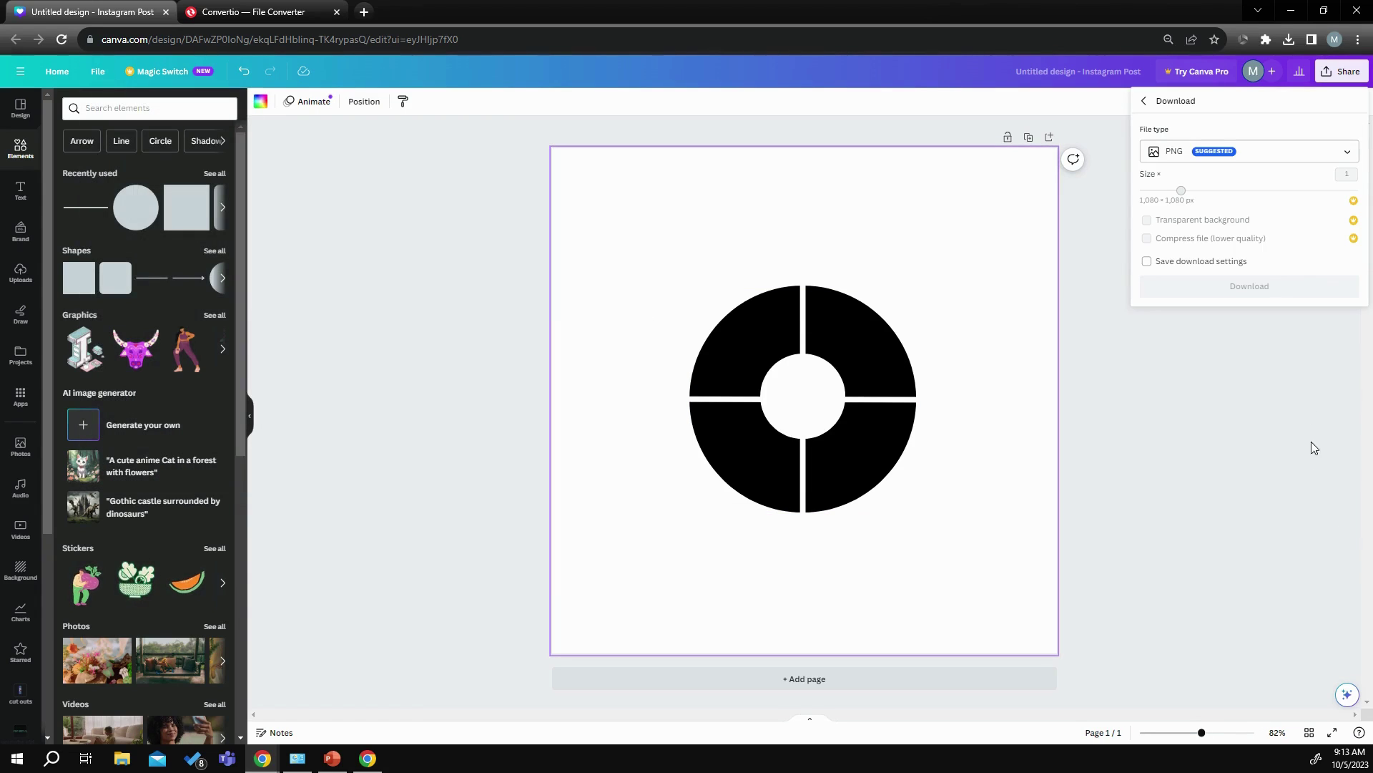
{"action": "left_click", "coordinate": [1349, 153]}
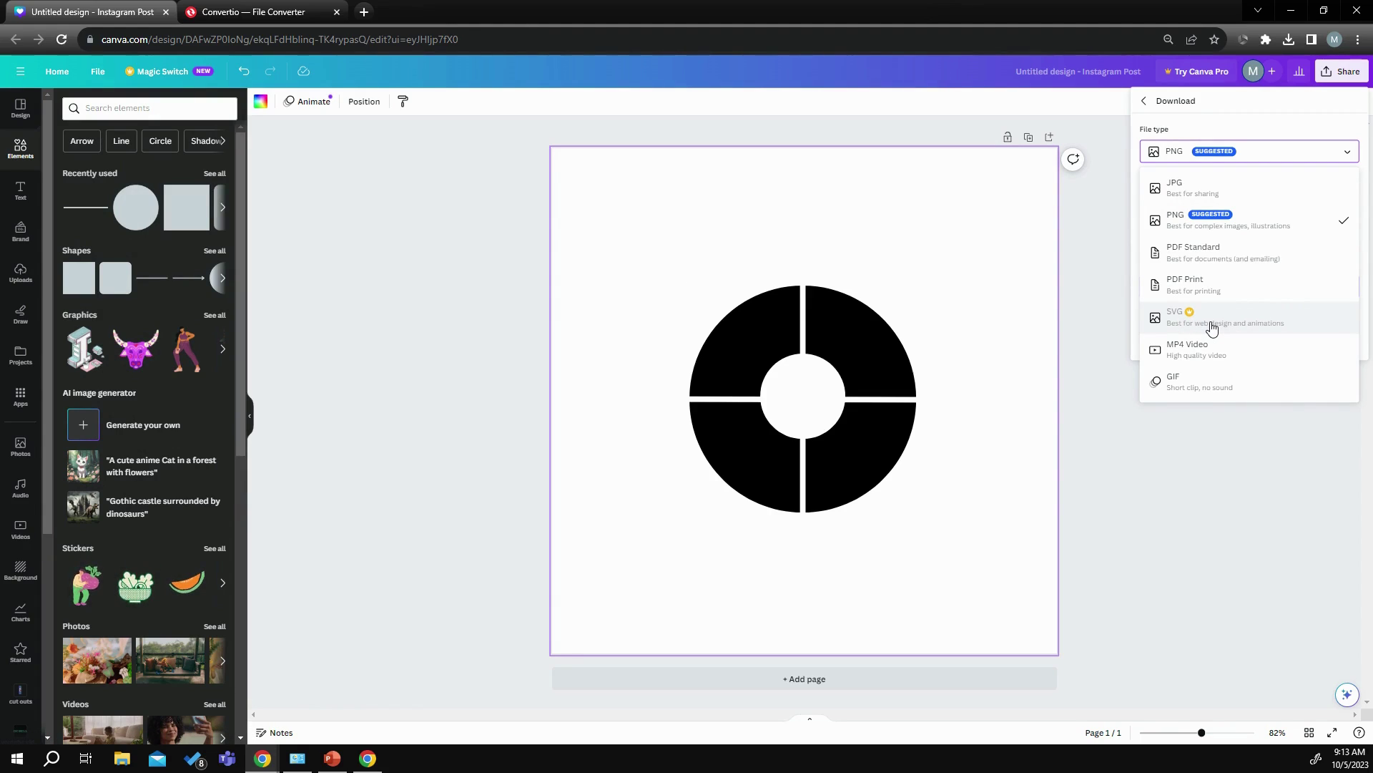
{"action": "left_click", "coordinate": [1214, 235]}
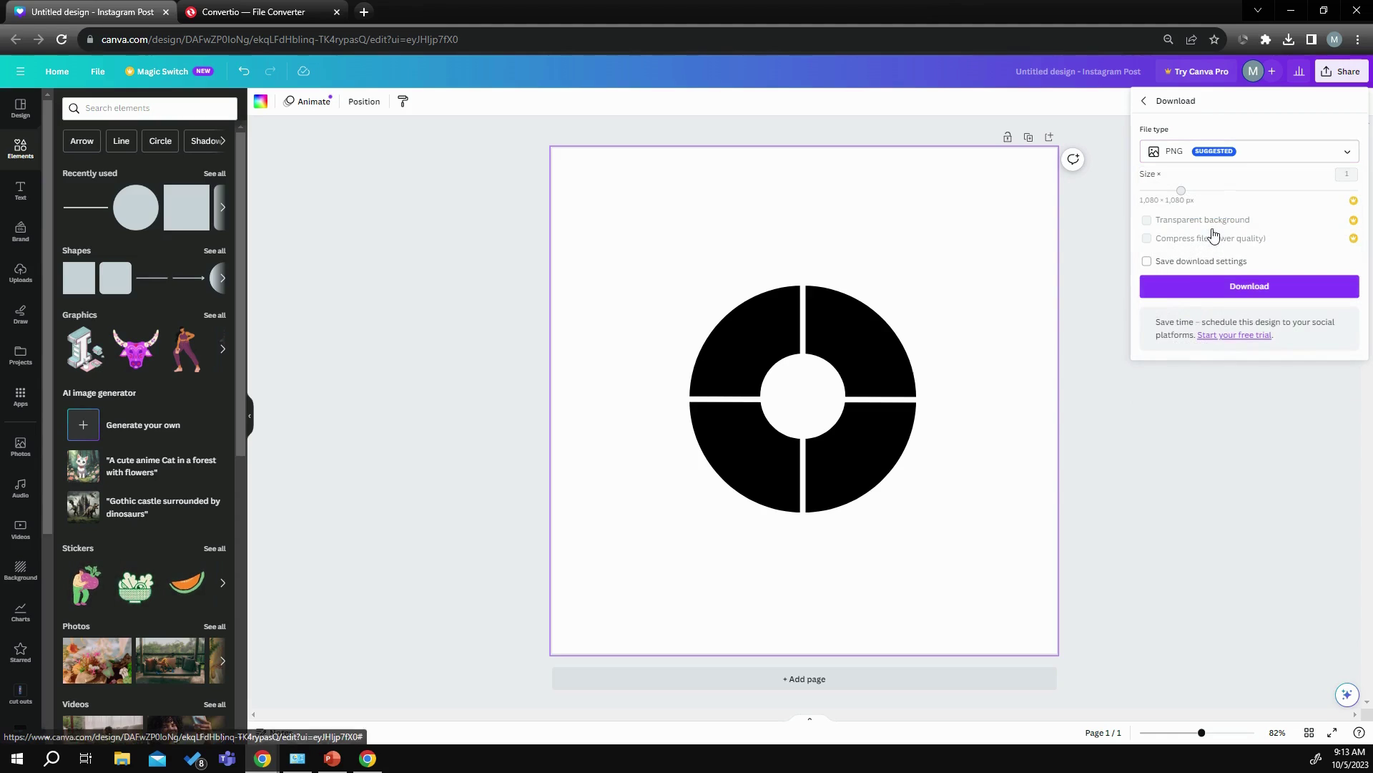
{"action": "left_click", "coordinate": [1187, 294]}
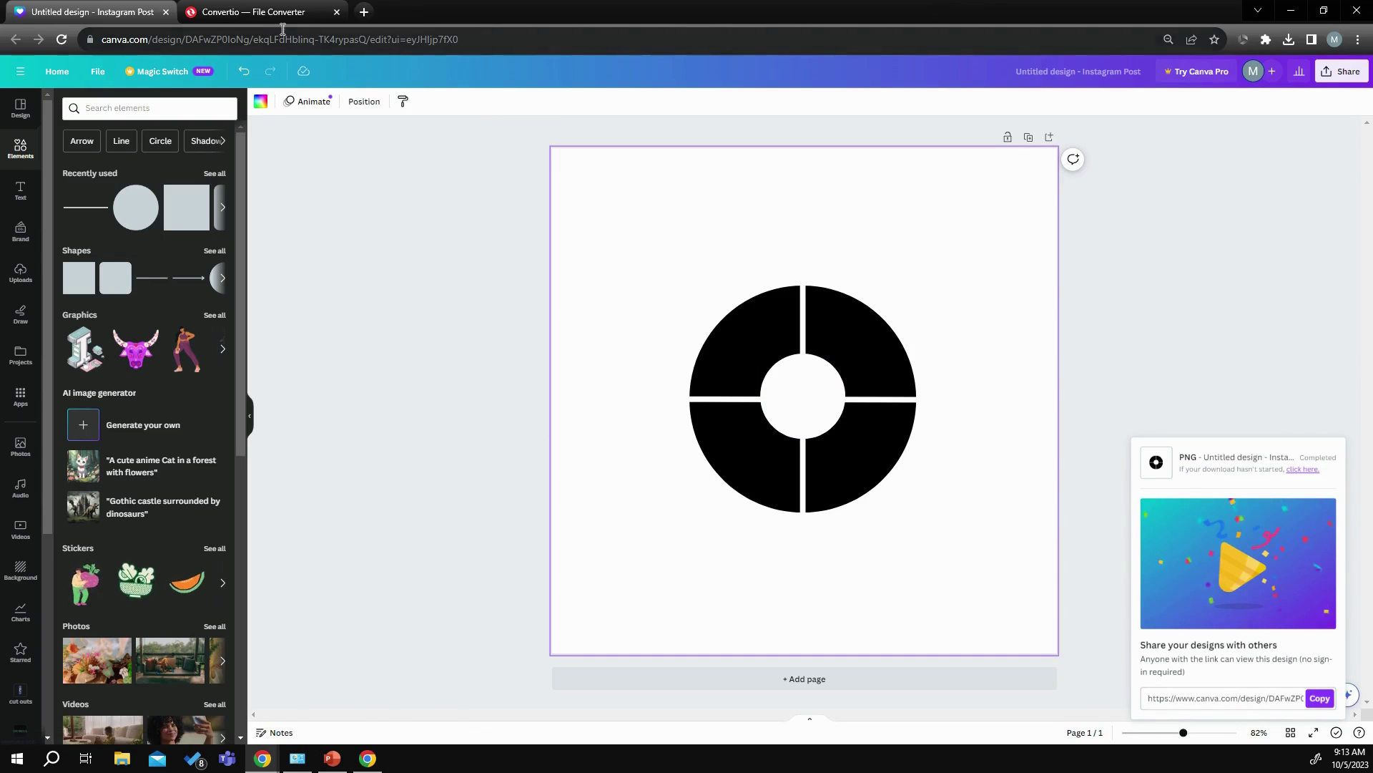
- Upload Untitled design (17).png to Convertio and set SVG as the output format
{"action": "left_click", "coordinate": [261, 12]}
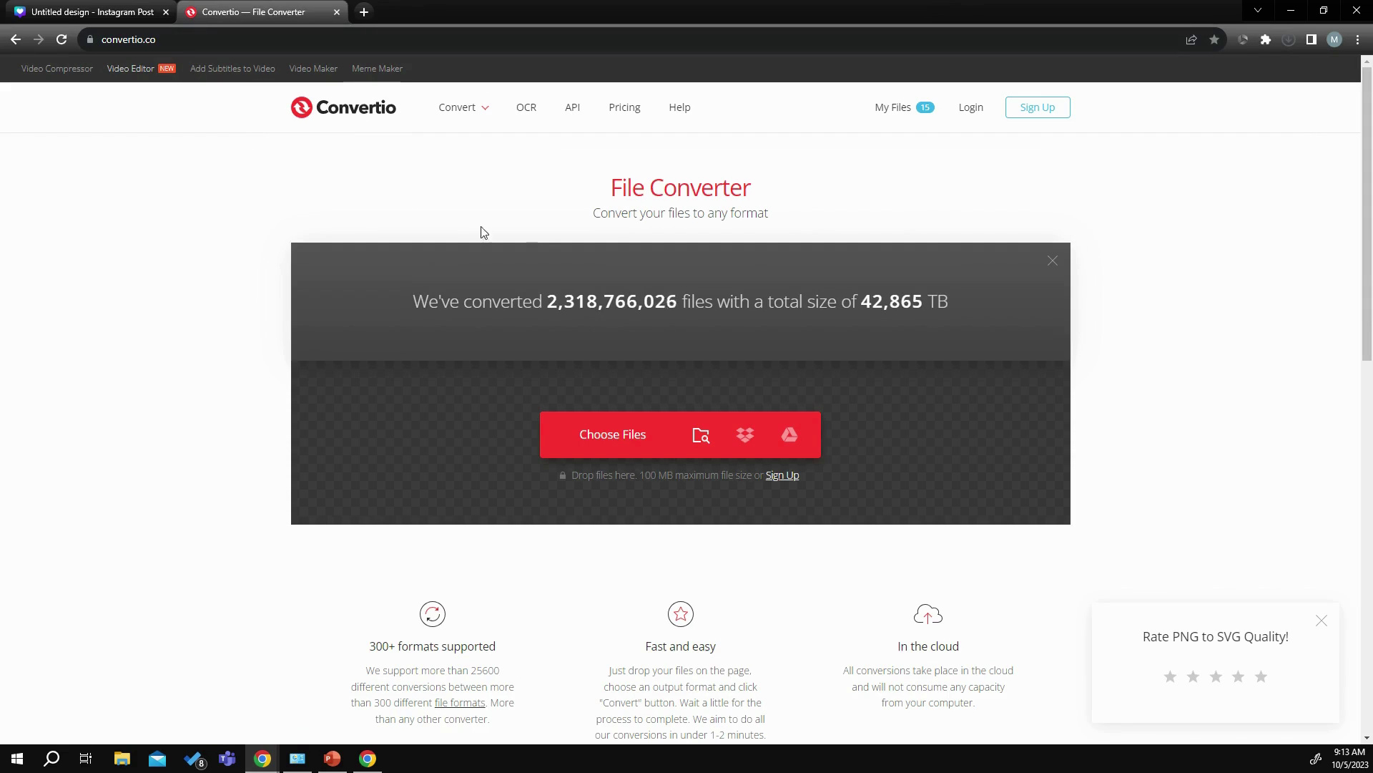
{"action": "left_click", "coordinate": [612, 437]}
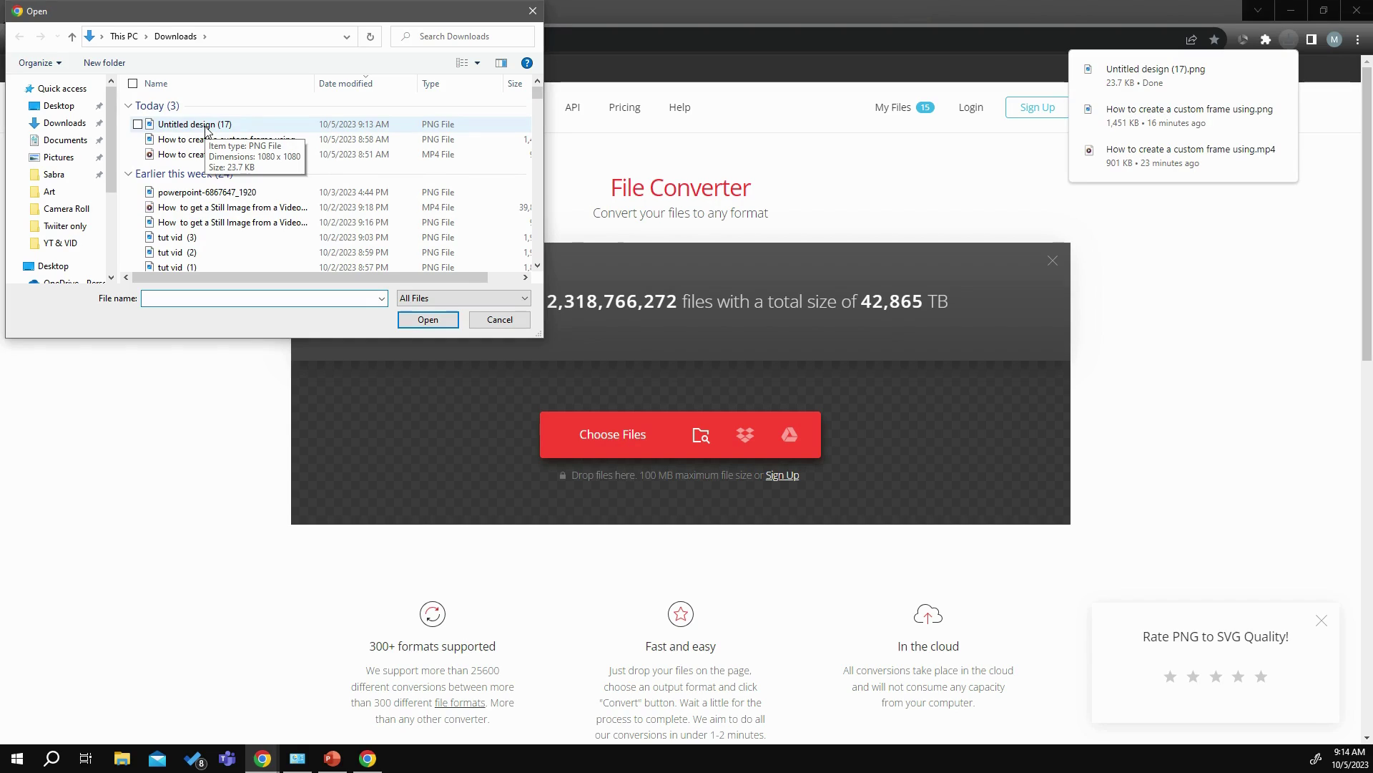
{"action": "left_click", "coordinate": [206, 126]}
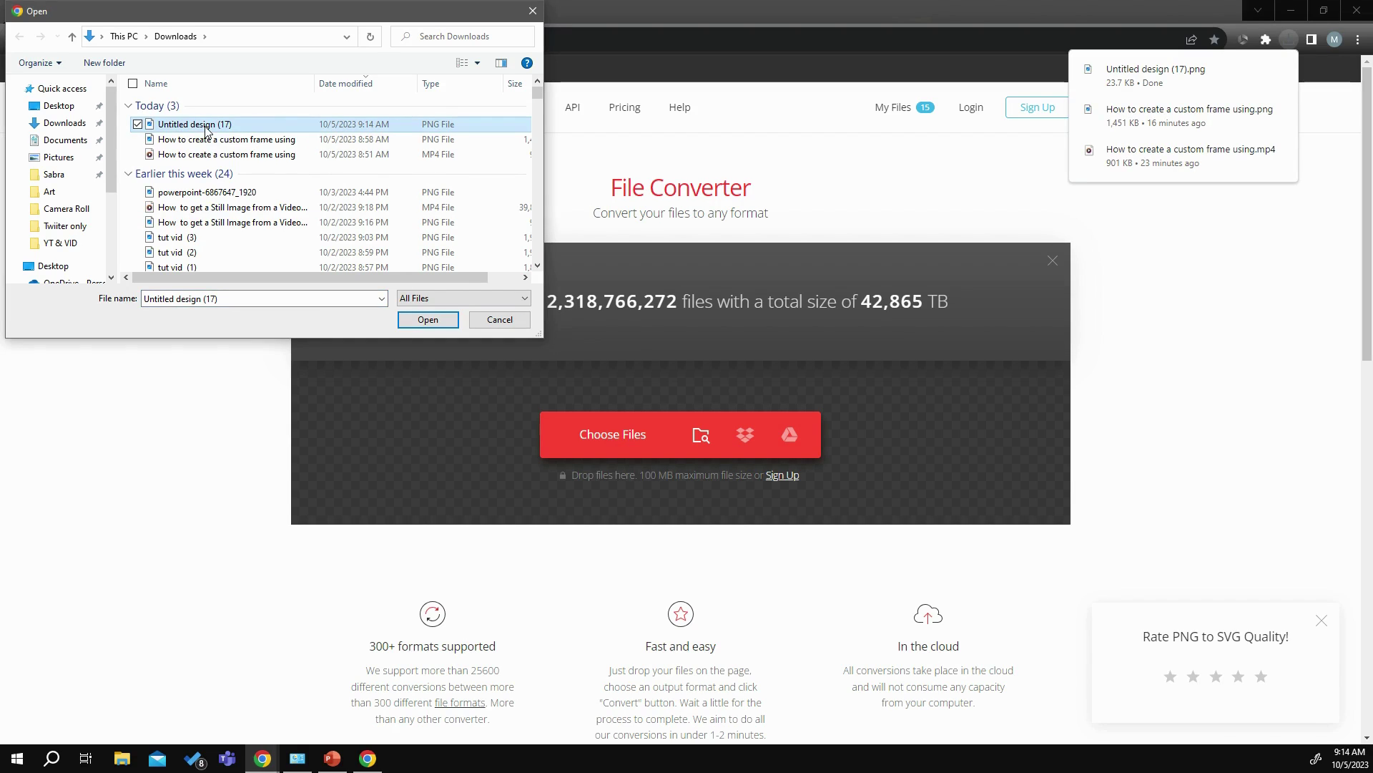
{"action": "left_click", "coordinate": [422, 327]}
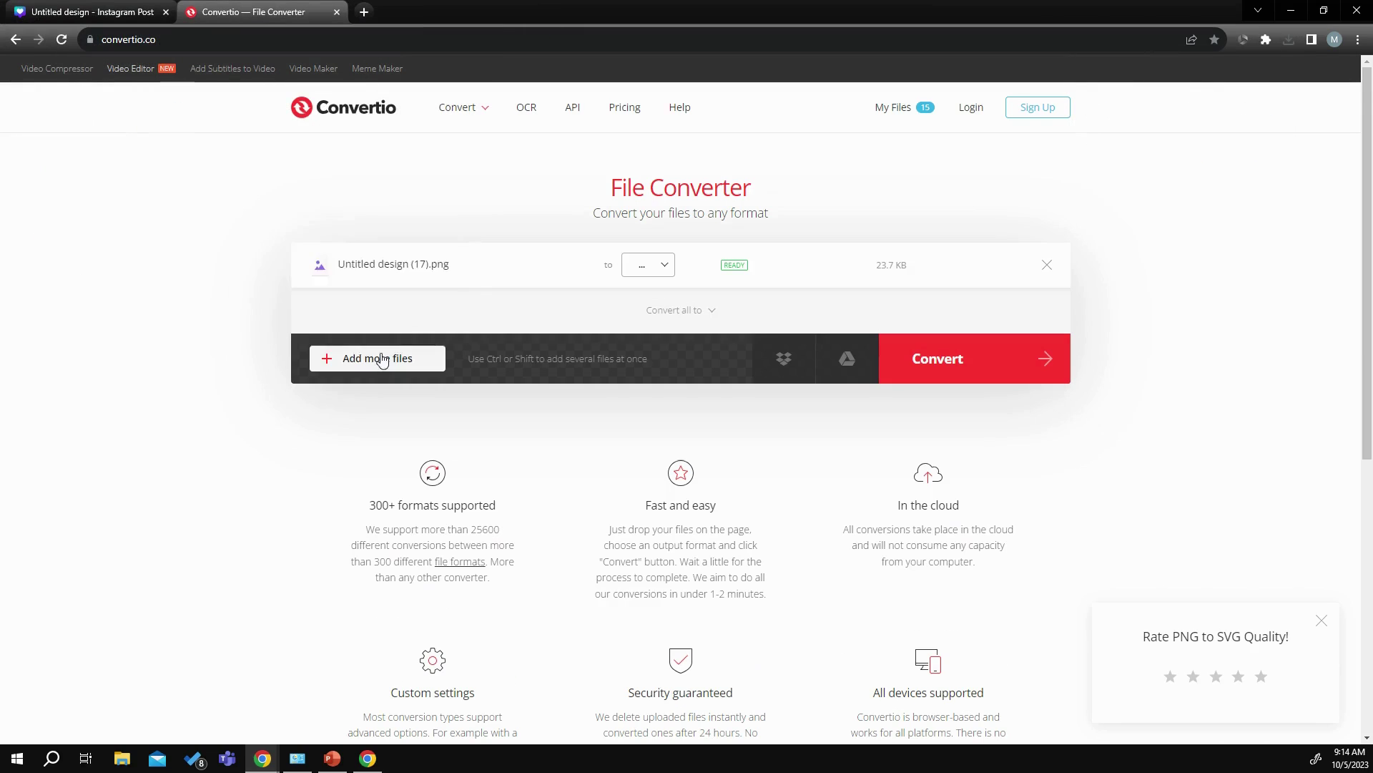
{"action": "left_click", "coordinate": [652, 267]}
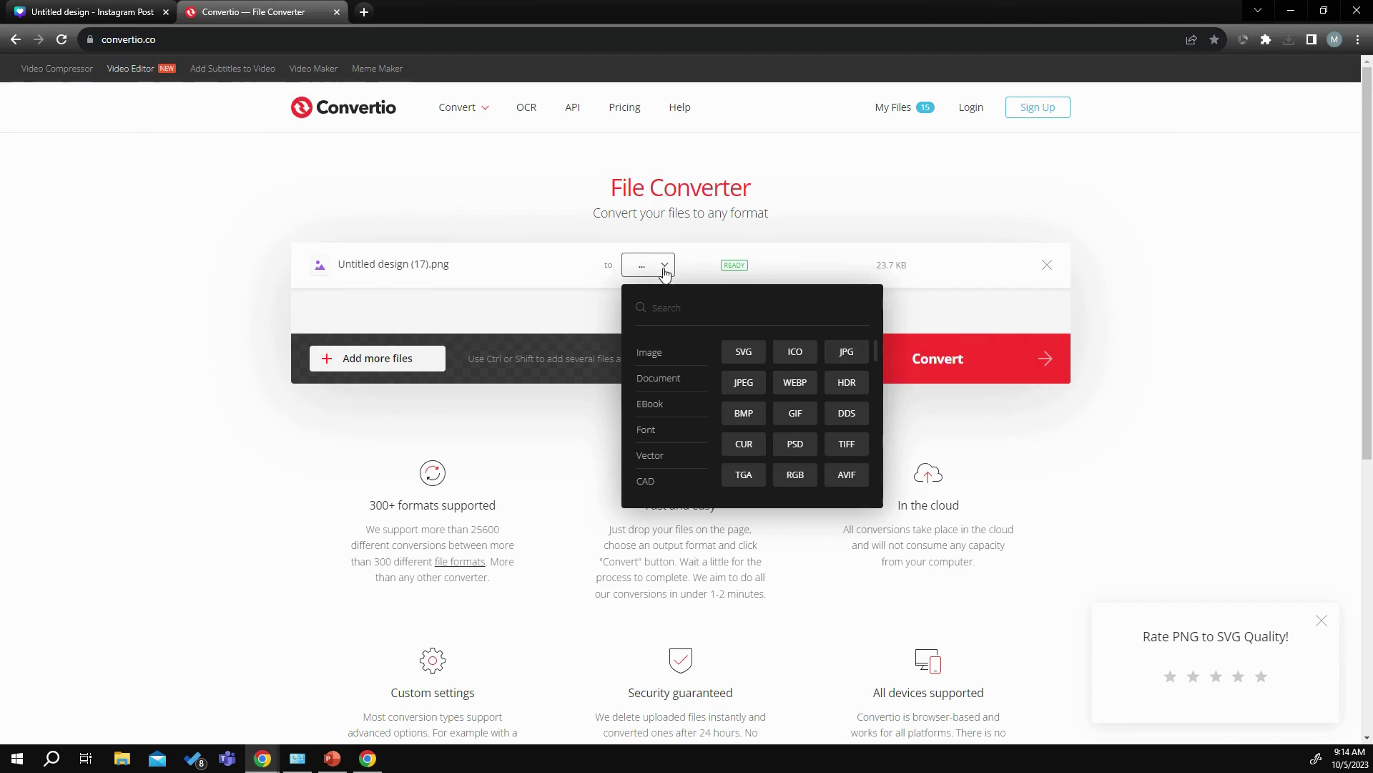
{"action": "left_click", "coordinate": [737, 356]}
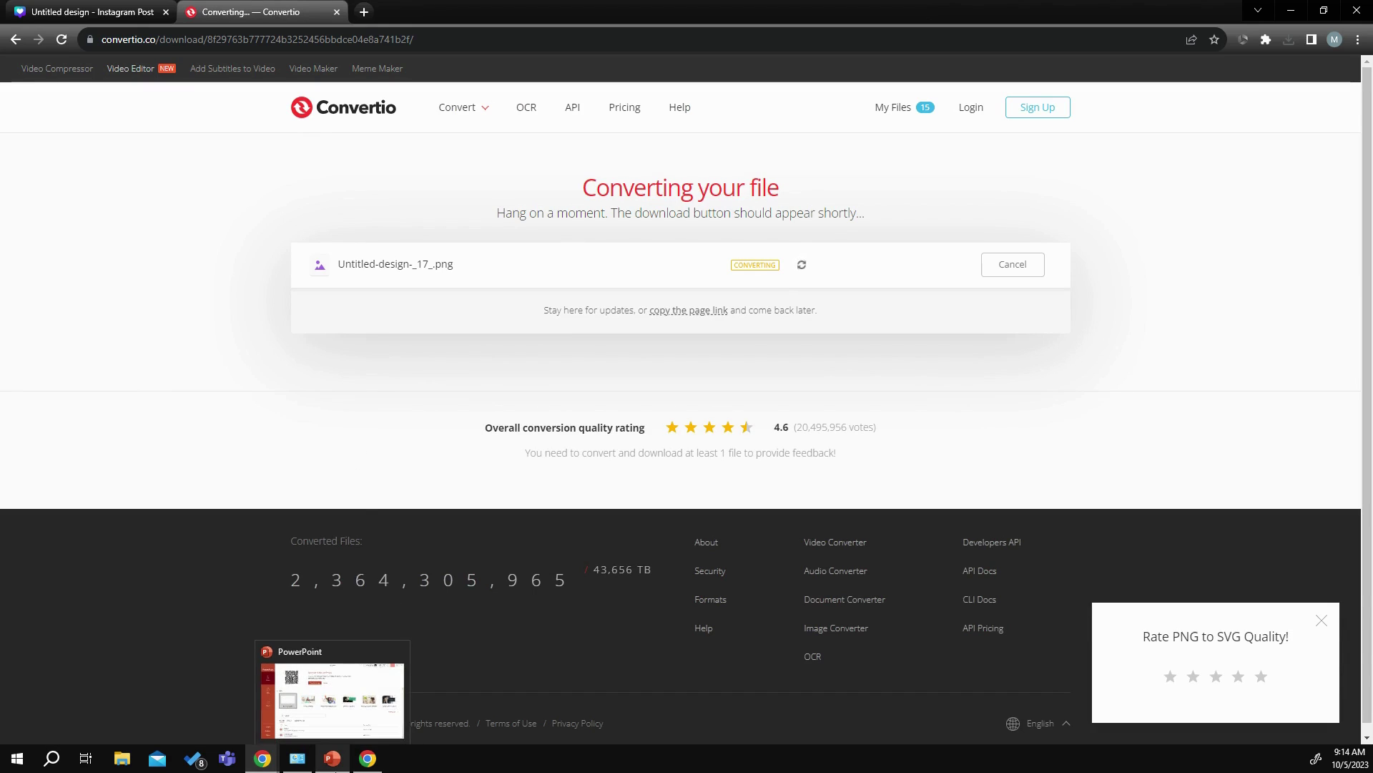
- Create a blank PowerPoint presentation and delete the slide's title and subtitle placeholders
{"action": "left_click", "coordinate": [332, 759]}
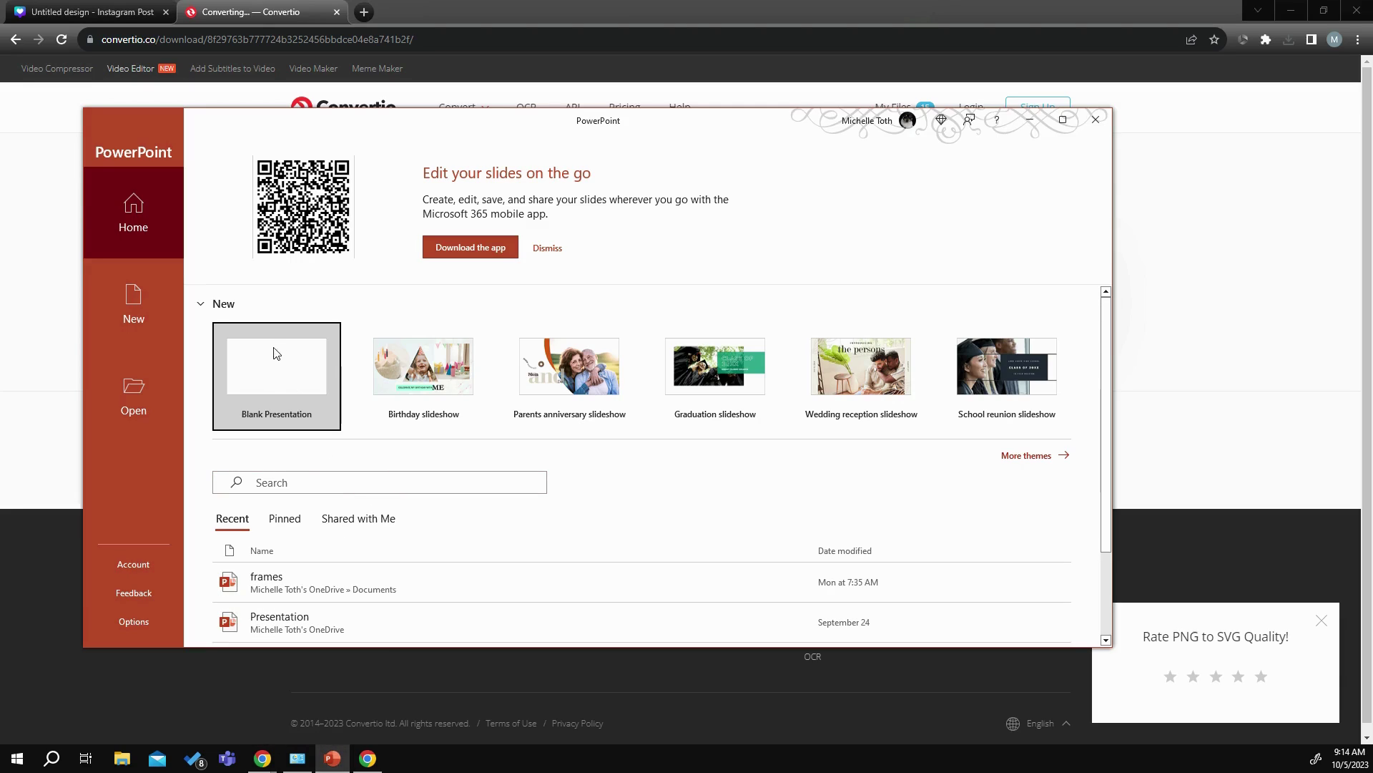
{"action": "left_click", "coordinate": [275, 361]}
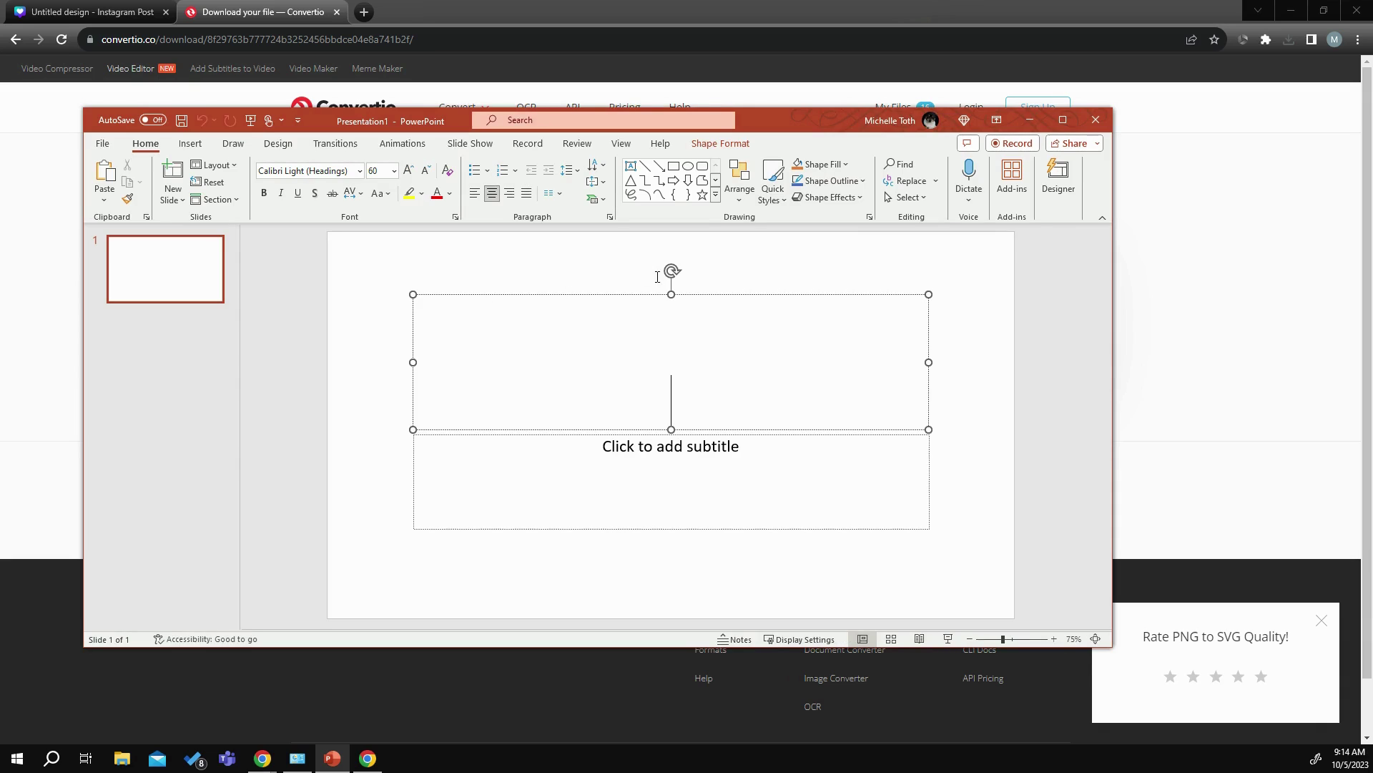
{"action": "left_click", "coordinate": [671, 271]}
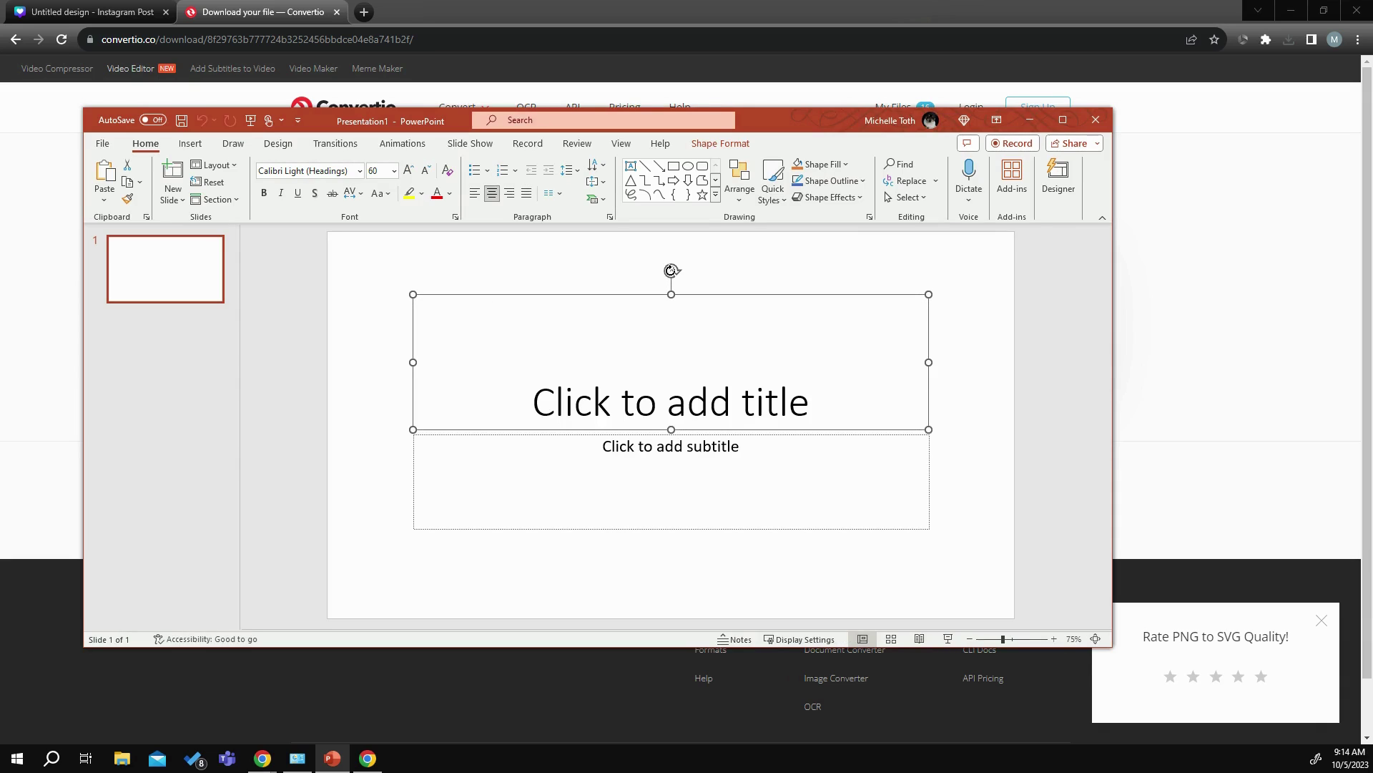
{"action": "key", "text": "Delete"}
{"action": "left_click", "coordinate": [626, 449]}
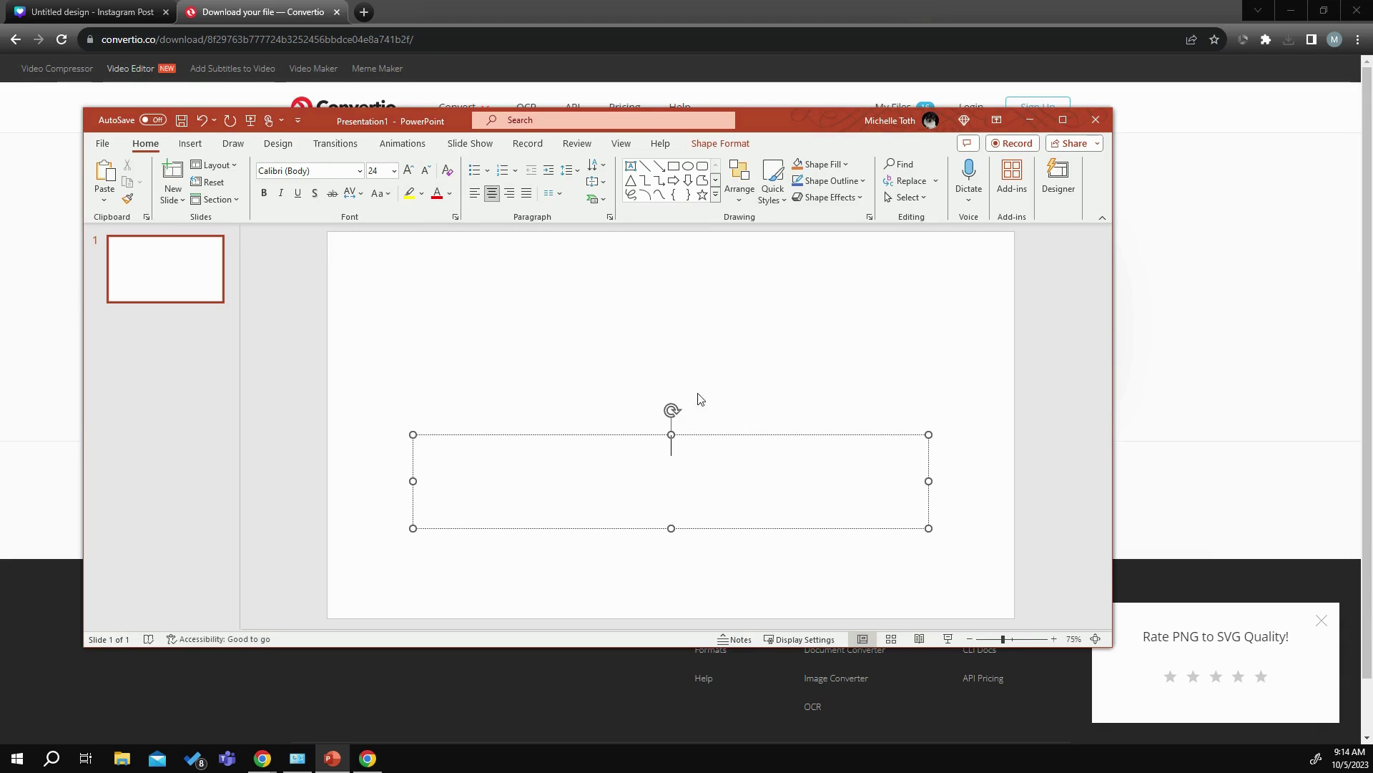
{"action": "left_click", "coordinate": [669, 410]}
{"action": "key", "text": "Delete"}
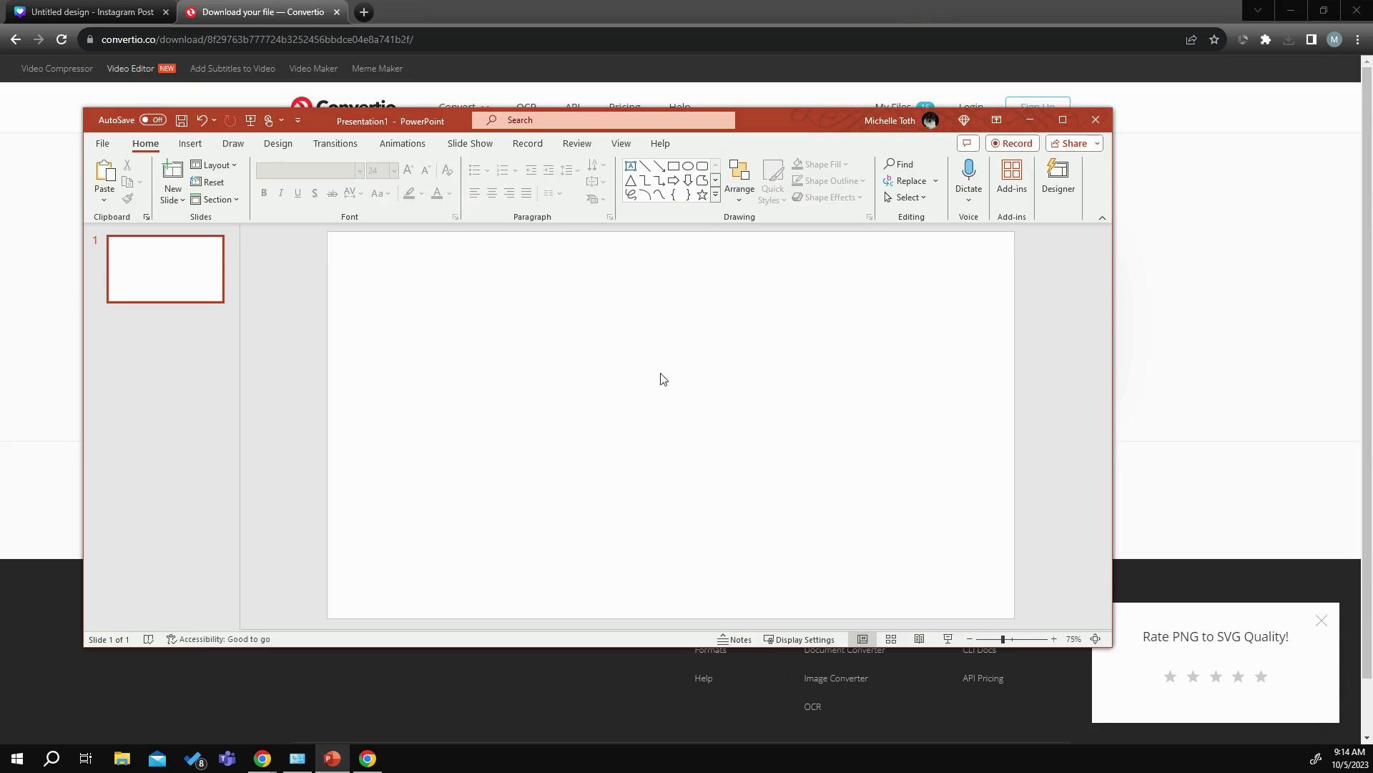
- Download Untitled-design-_17_.svg from Convertio, then restore PowerPoint maximised
{"action": "left_click", "coordinate": [1030, 119]}
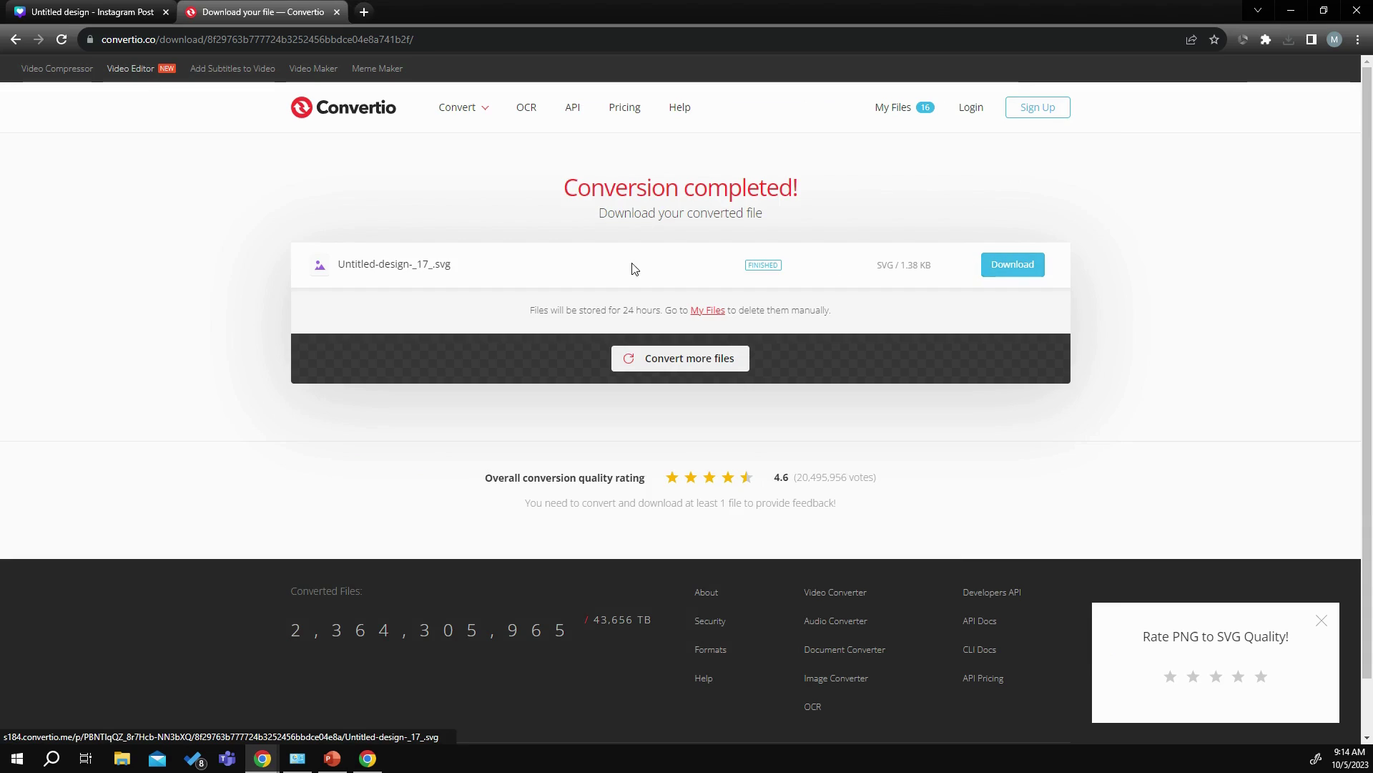
{"action": "left_click", "coordinate": [1005, 272]}
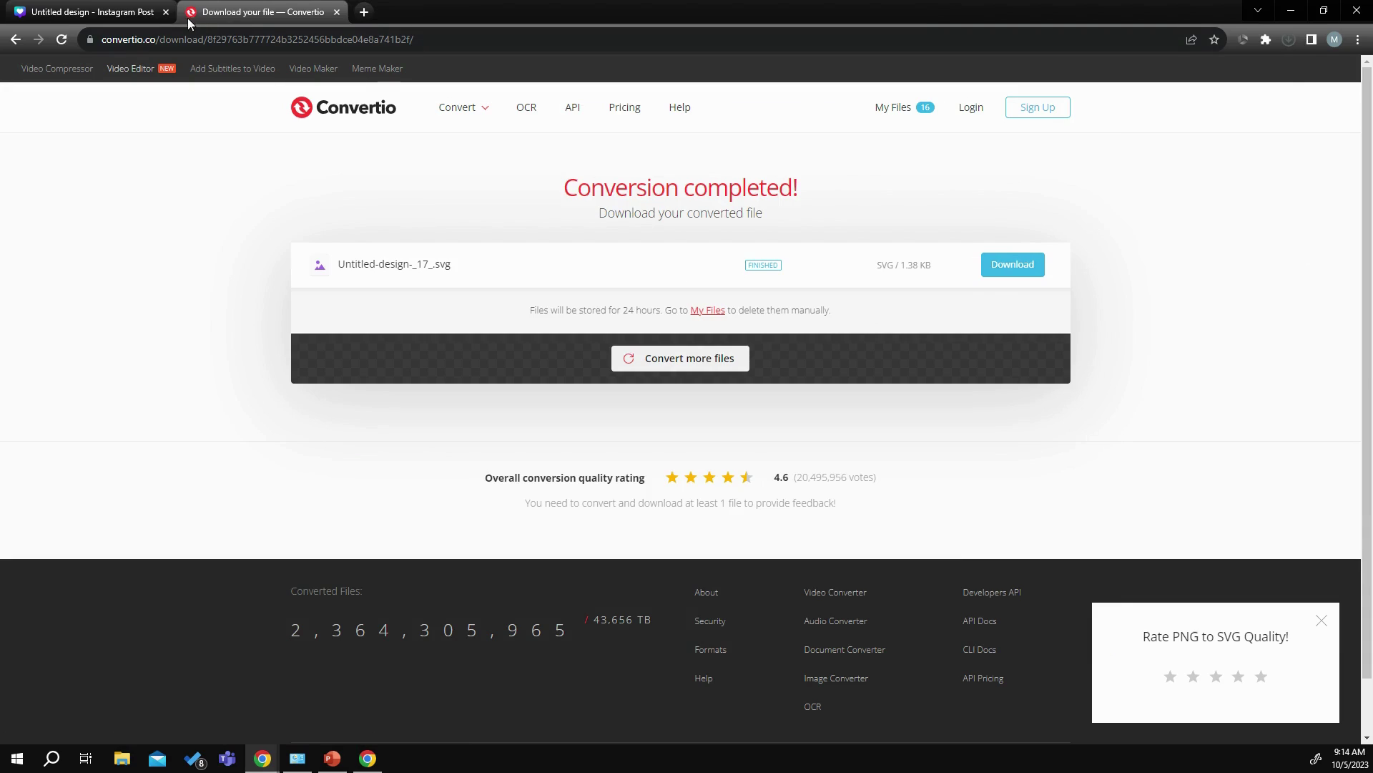
{"action": "left_click", "coordinate": [341, 769]}
{"action": "left_click", "coordinate": [1062, 123]}
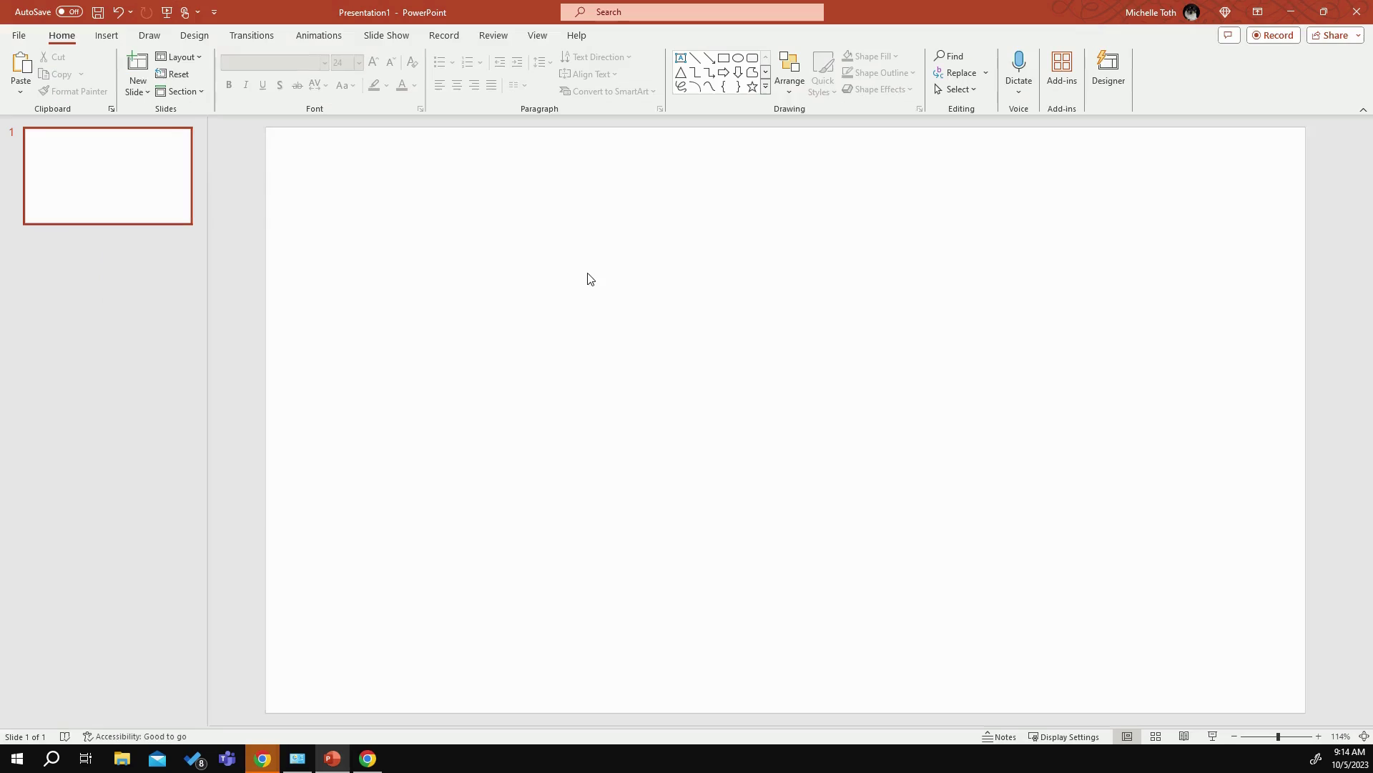
- Insert Untitled-design-_17_ from the Downloads folder onto the slide as a picture
{"action": "left_click", "coordinate": [108, 37]}
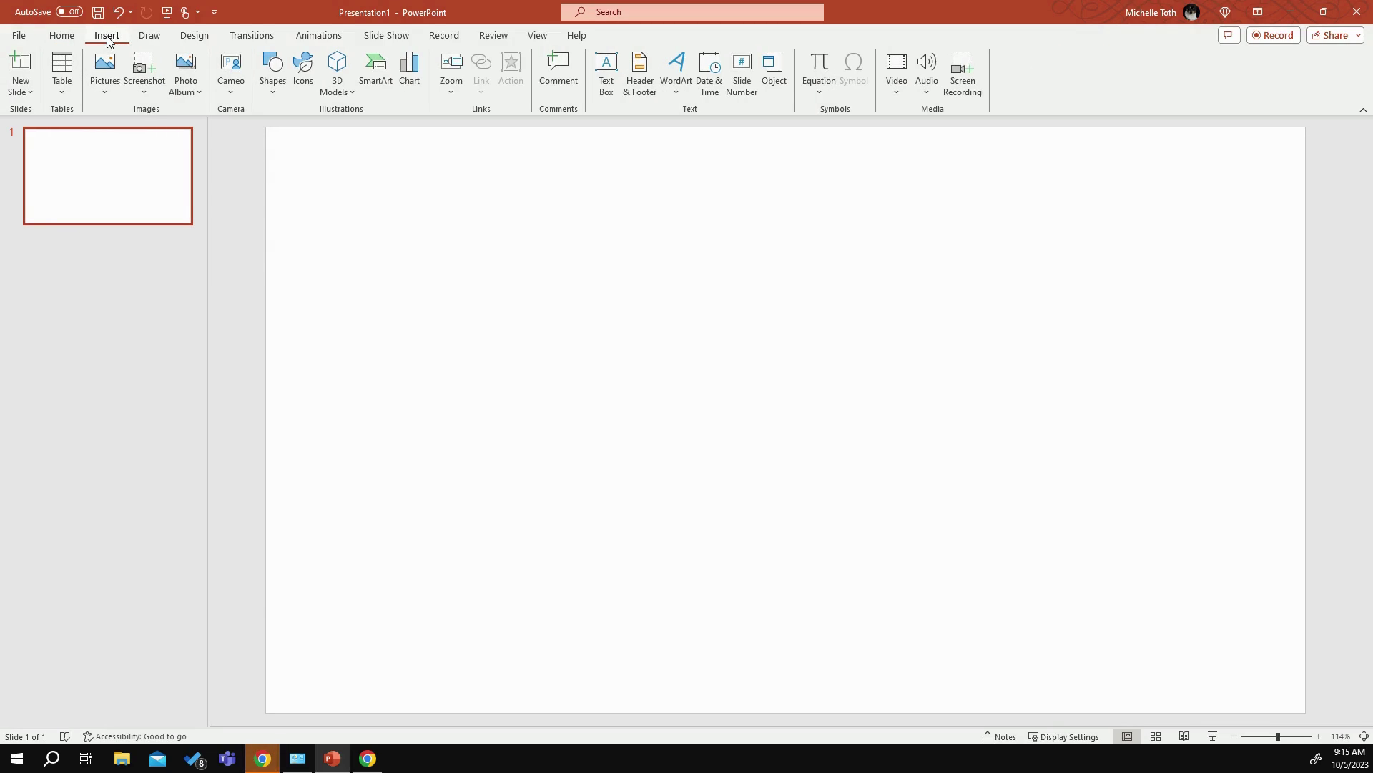
{"action": "left_click", "coordinate": [113, 89]}
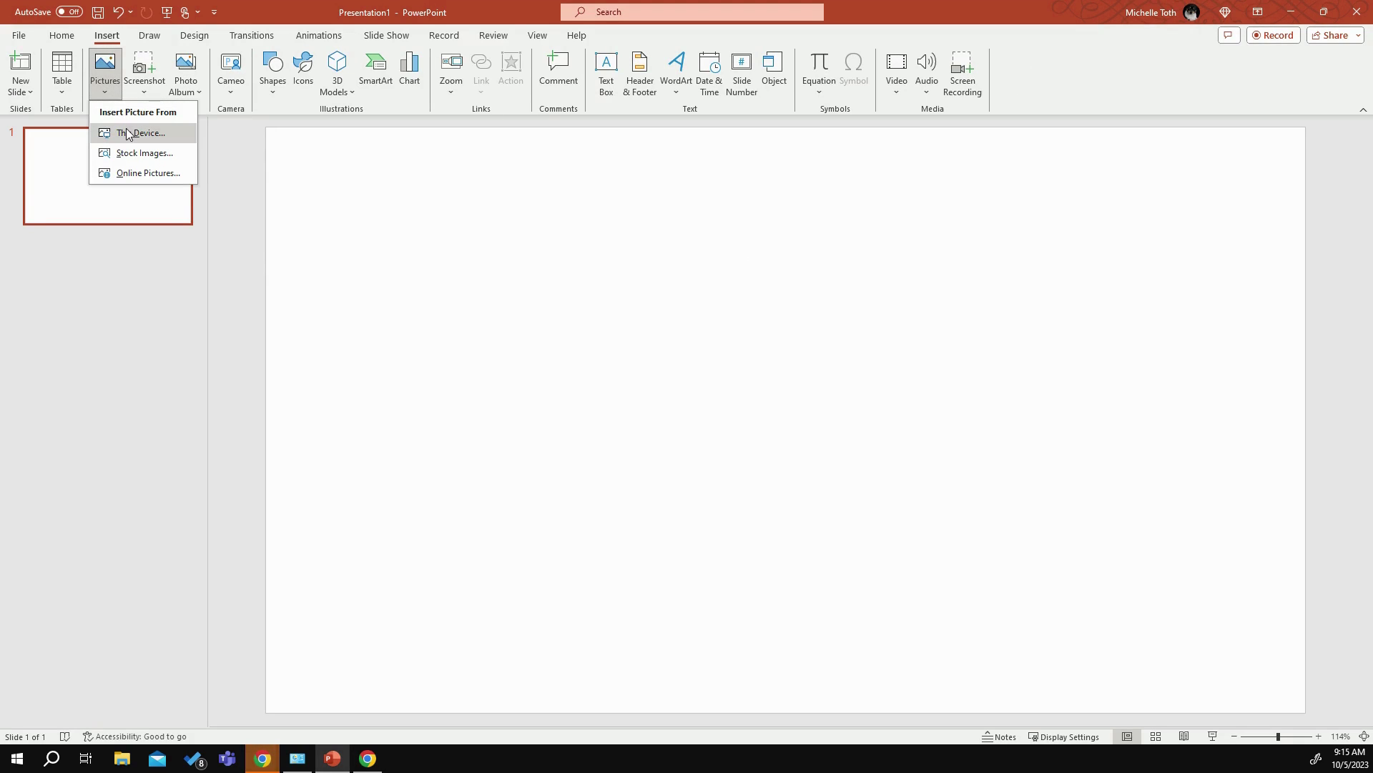
{"action": "left_click", "coordinate": [126, 134]}
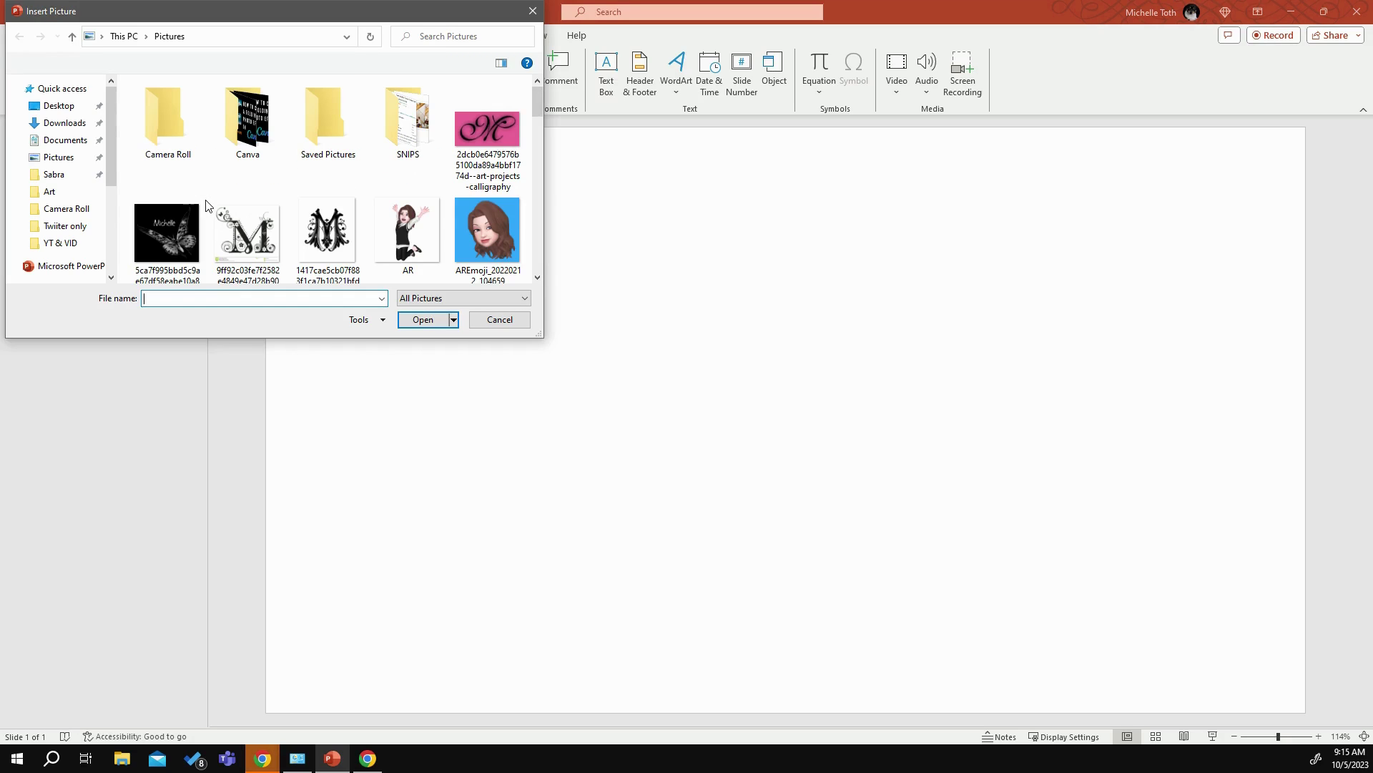
{"action": "left_click", "coordinate": [48, 126]}
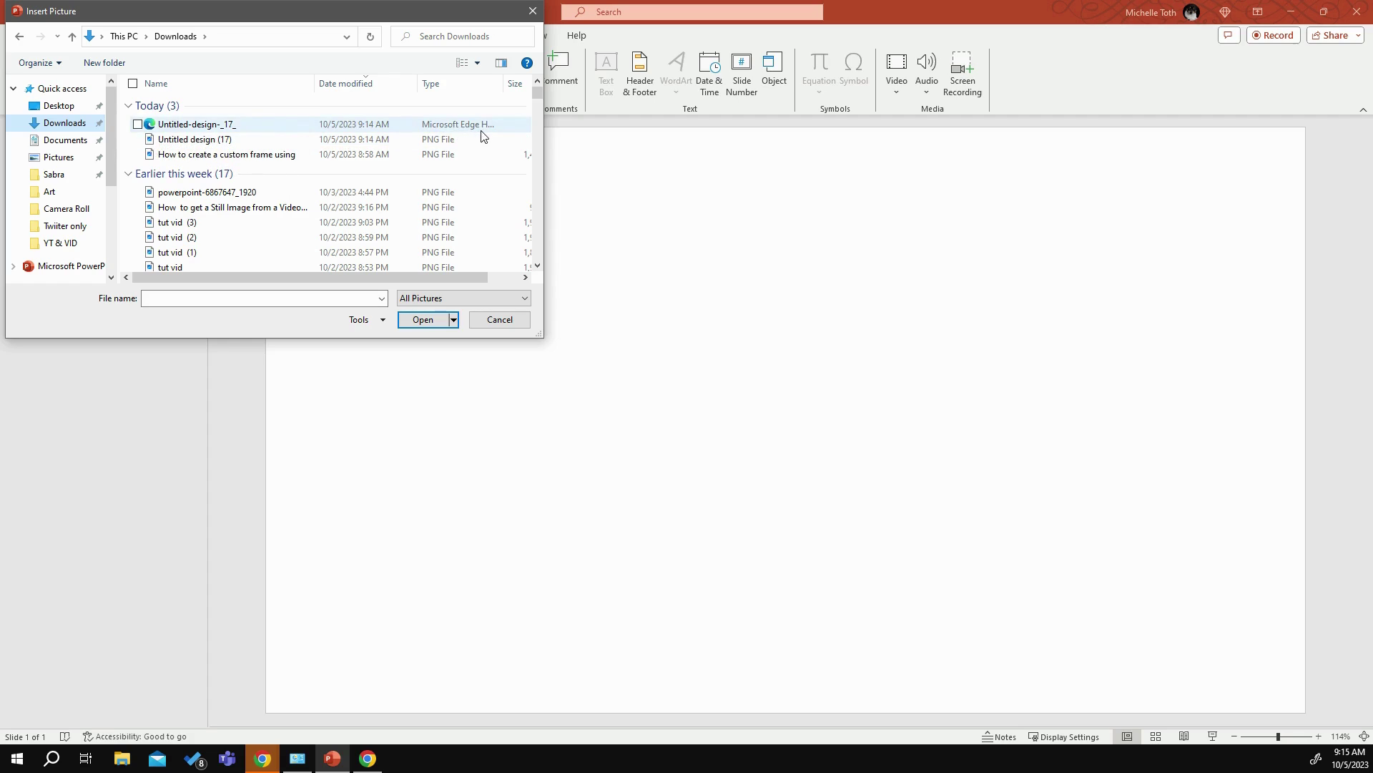
{"action": "left_click", "coordinate": [274, 126]}
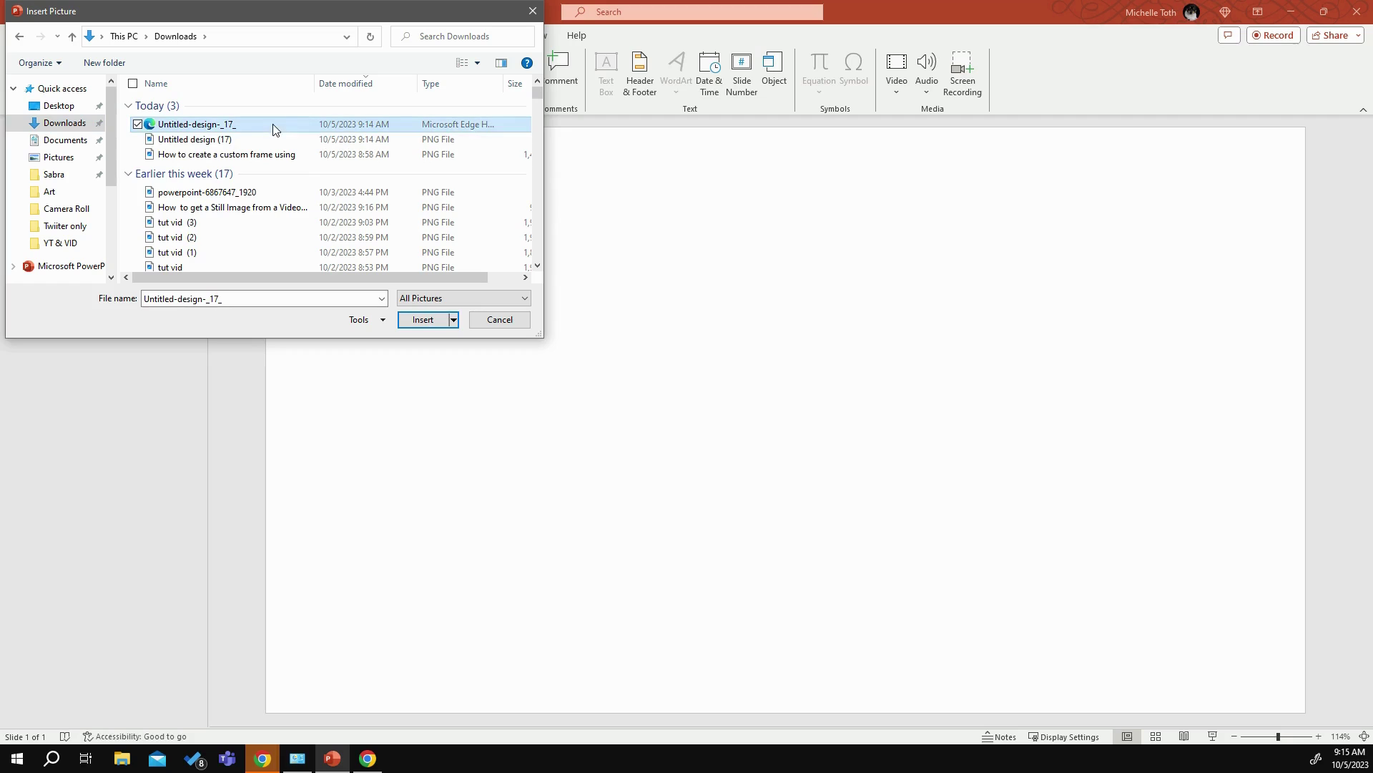
{"action": "left_click", "coordinate": [422, 320]}
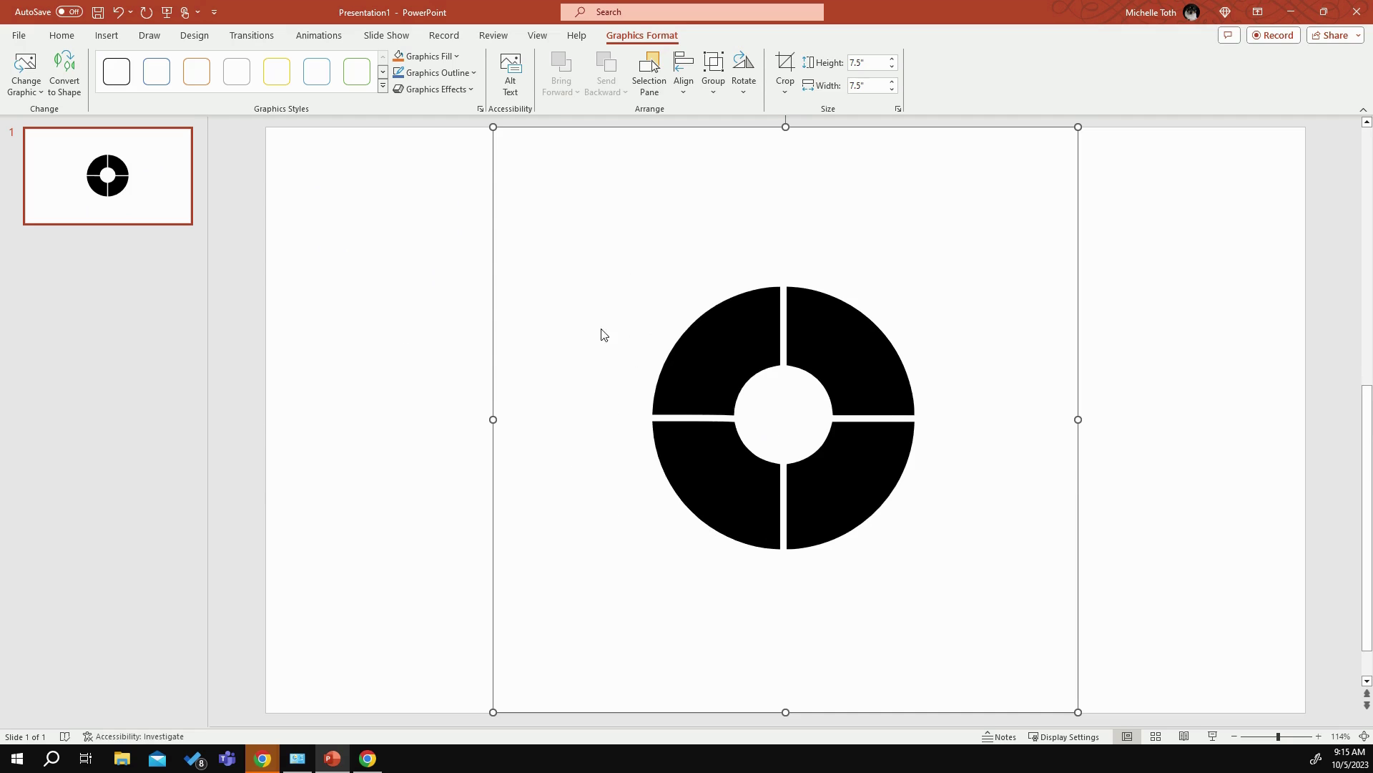
- Convert the ring graphic to a shape and fill it with a wood-grain stock image
{"action": "left_click", "coordinate": [65, 80]}
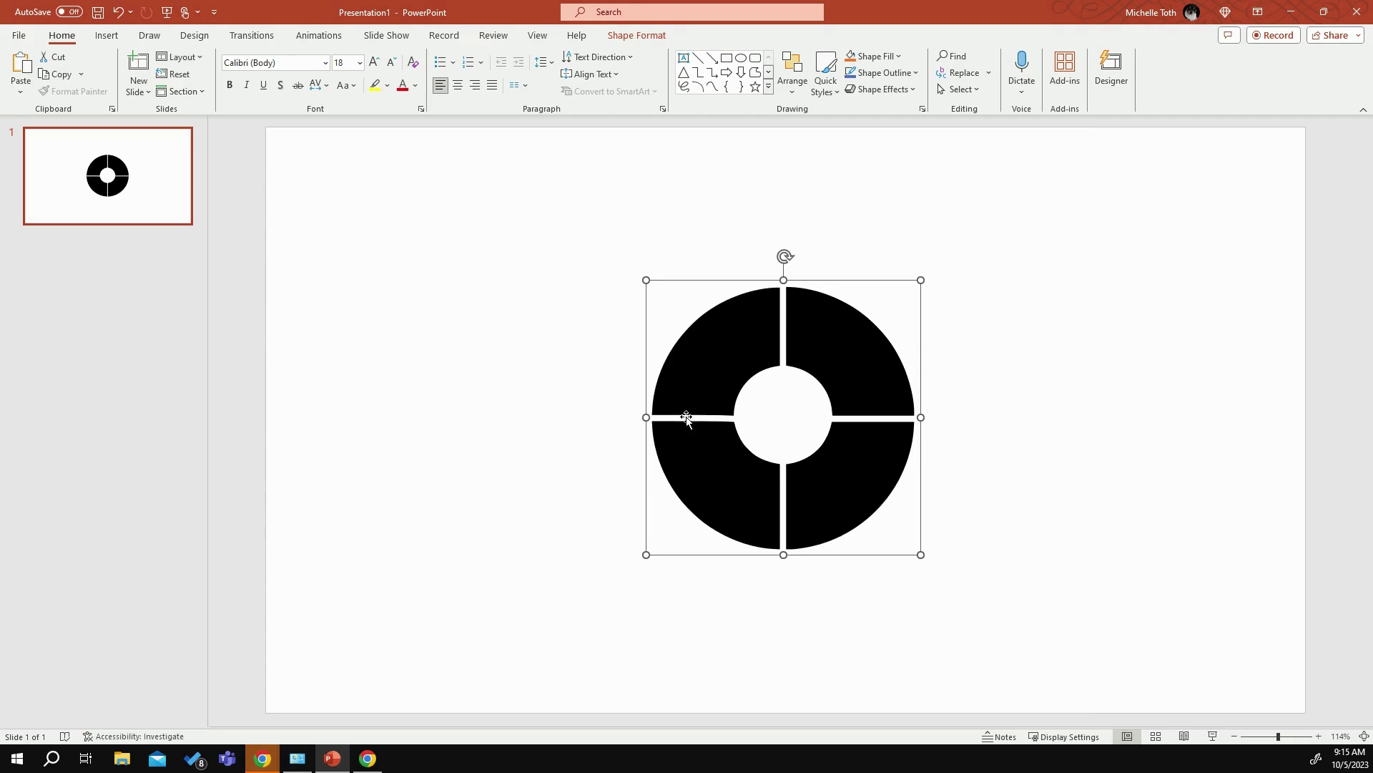
{"action": "left_click", "coordinate": [900, 56]}
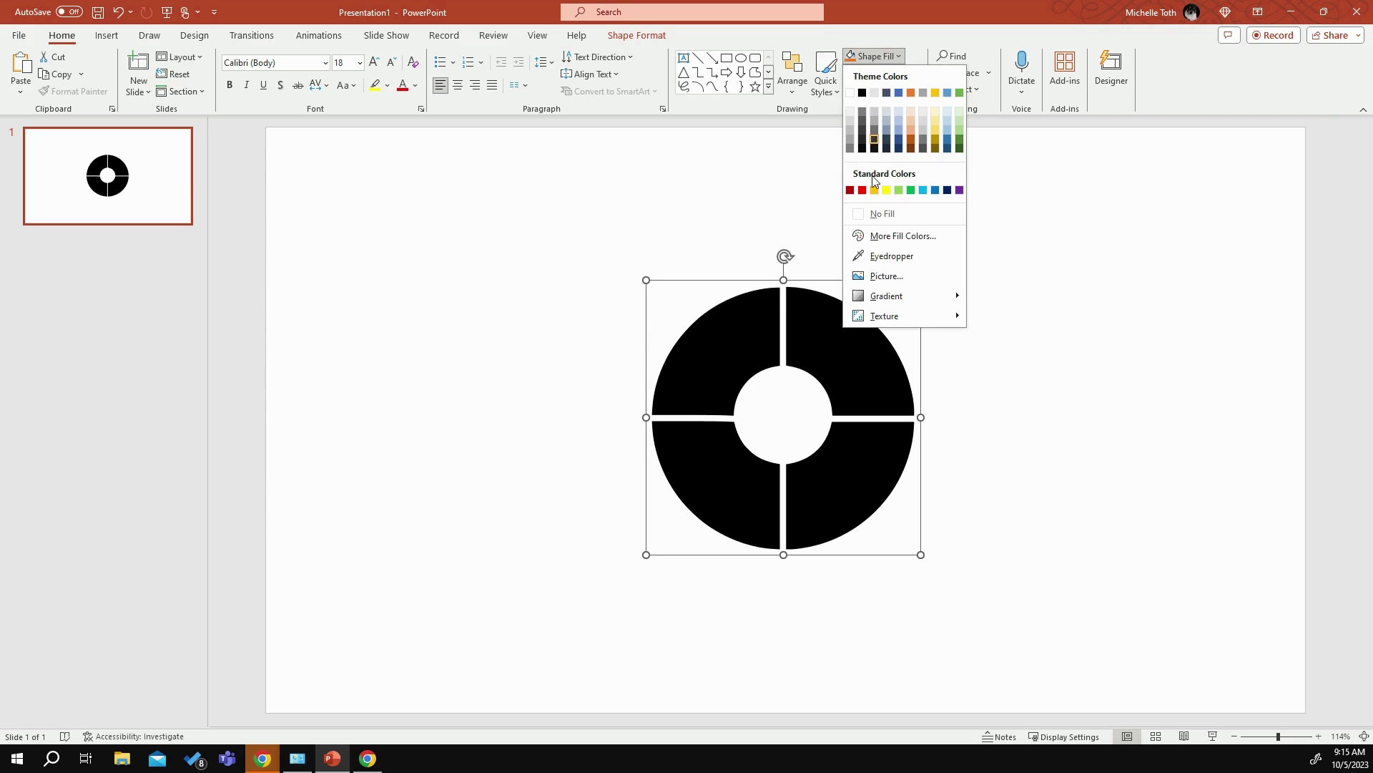
{"action": "left_click", "coordinate": [897, 275]}
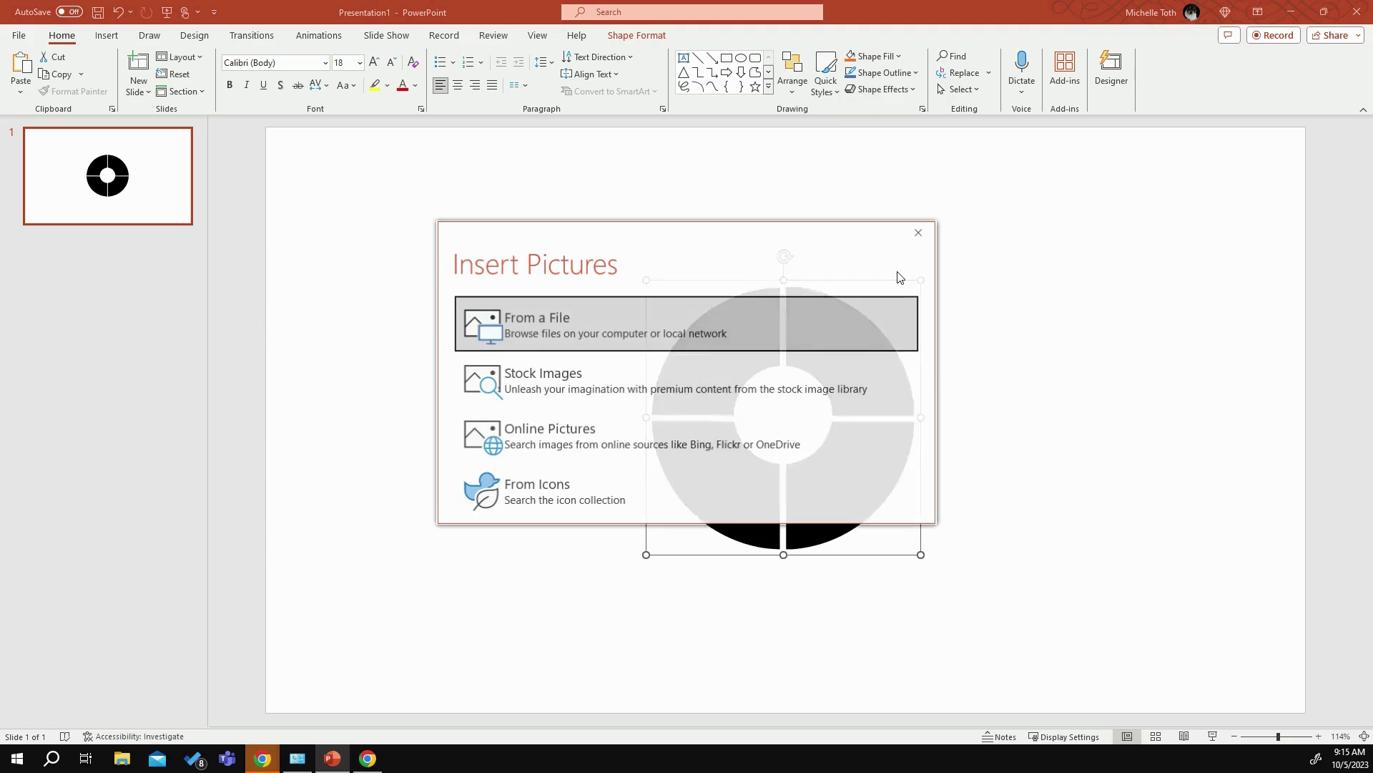
{"action": "left_click", "coordinate": [599, 379]}
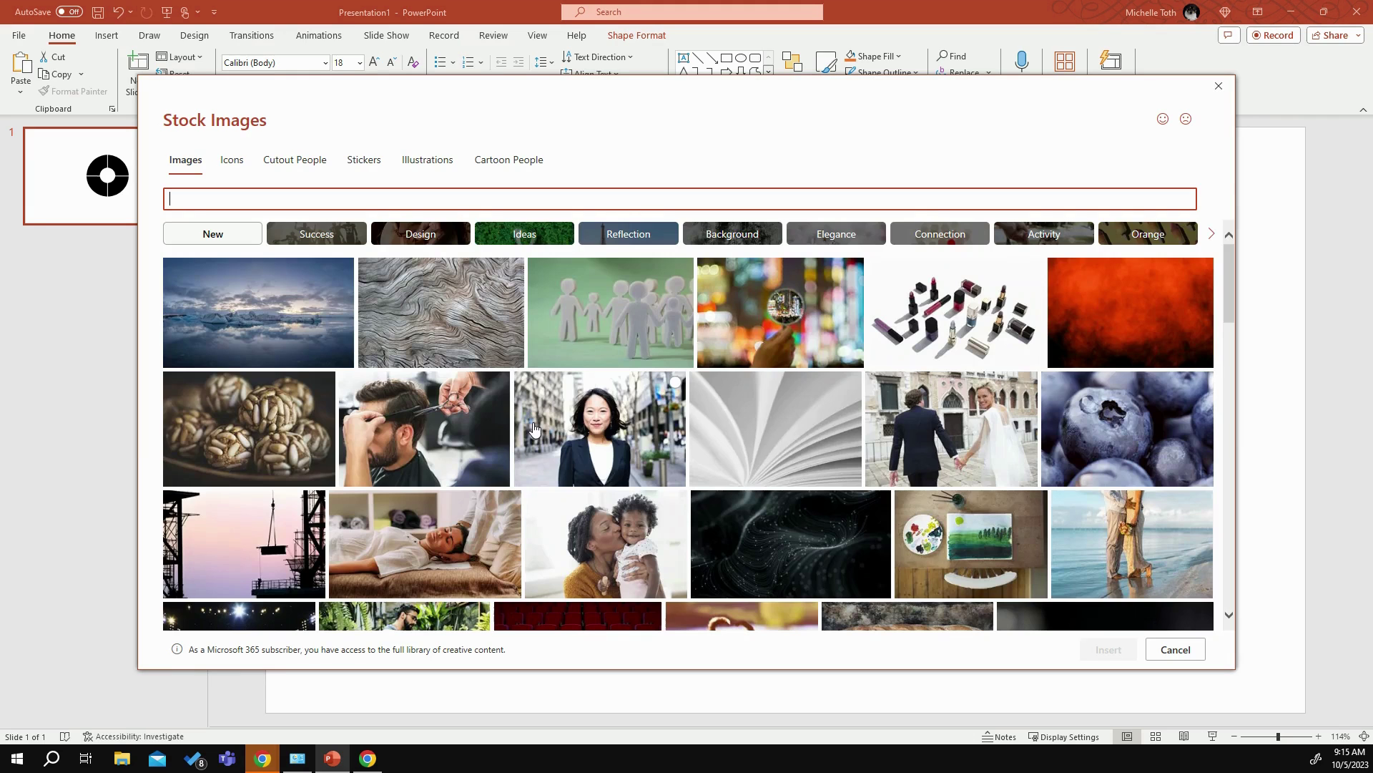
{"action": "left_click", "coordinate": [465, 327]}
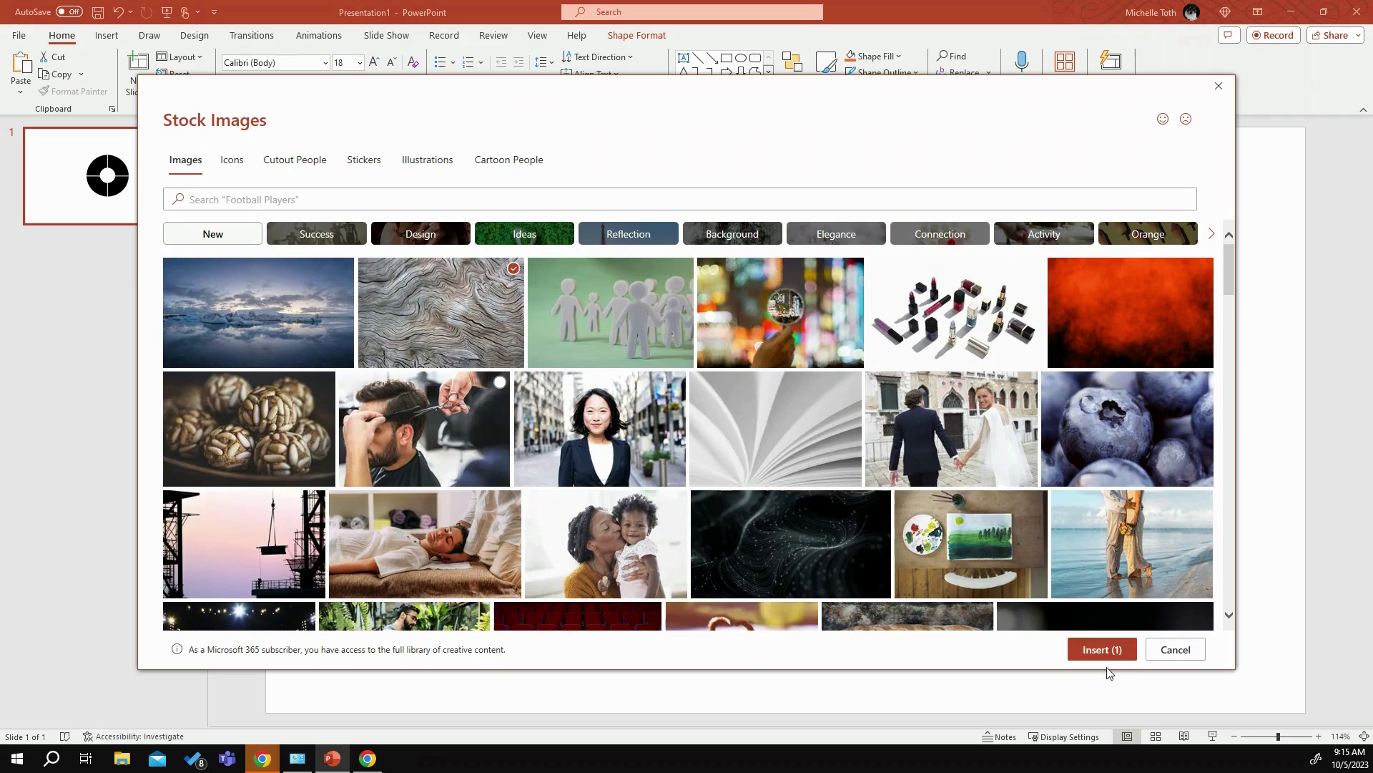
{"action": "left_click", "coordinate": [1102, 651]}
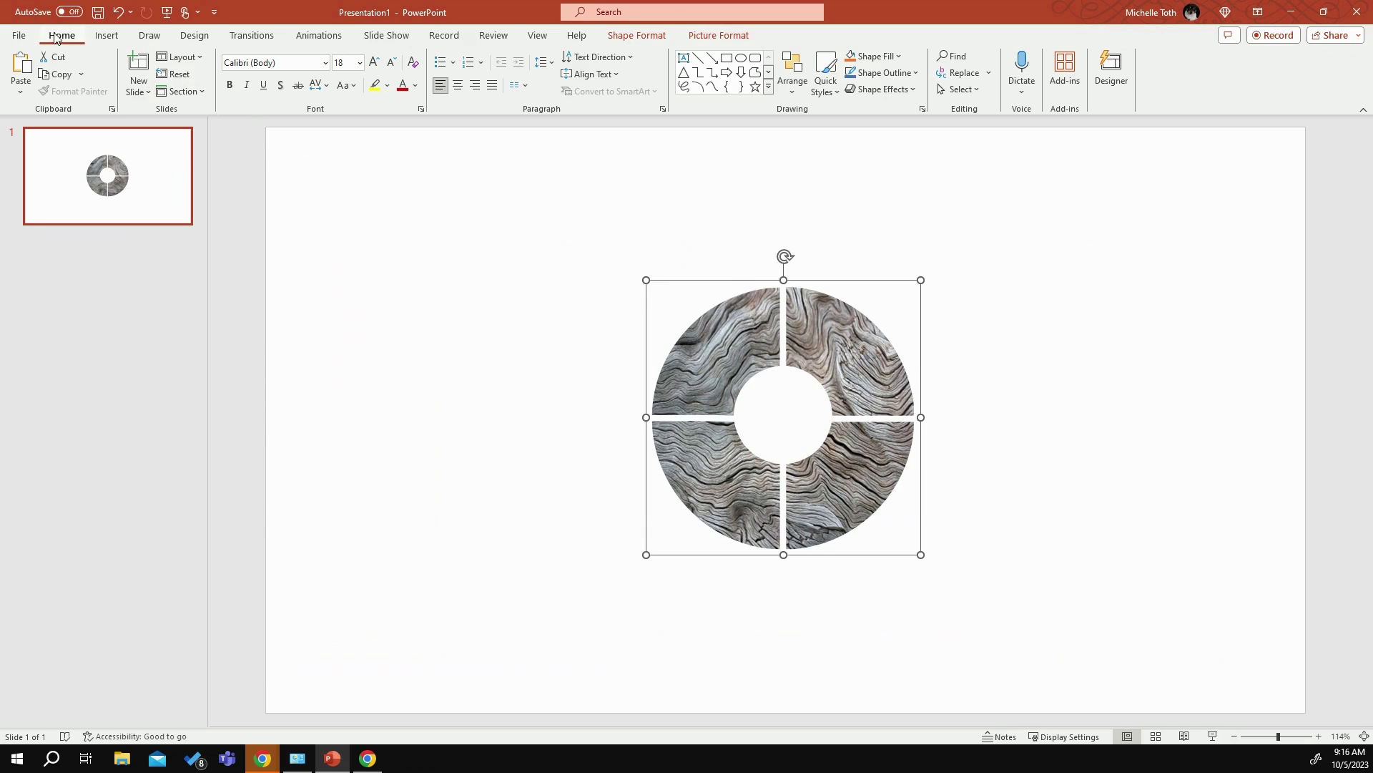
- Save the wooden ring slide as a PDF named 'circle frame 5' in the Camera Roll folder
{"action": "left_click", "coordinate": [27, 38]}
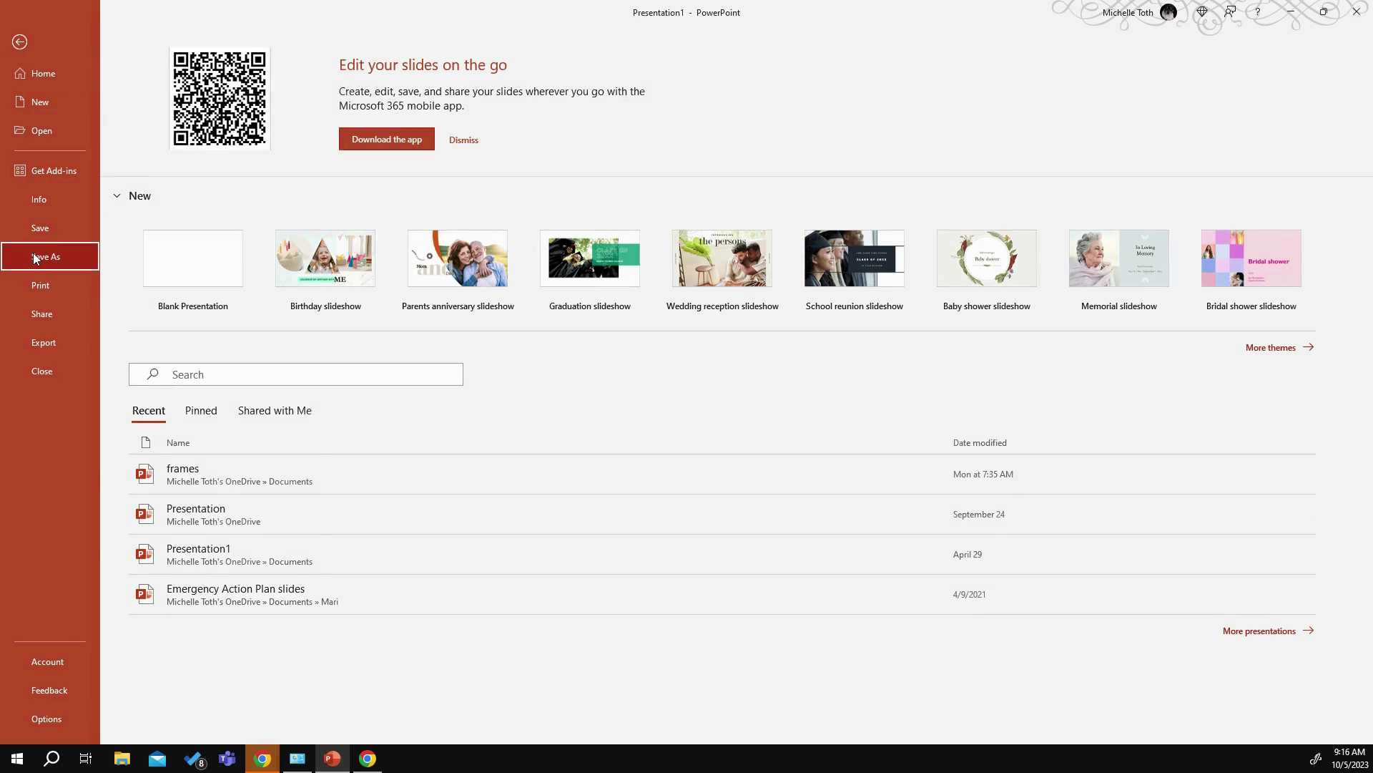
{"action": "left_click", "coordinate": [35, 253]}
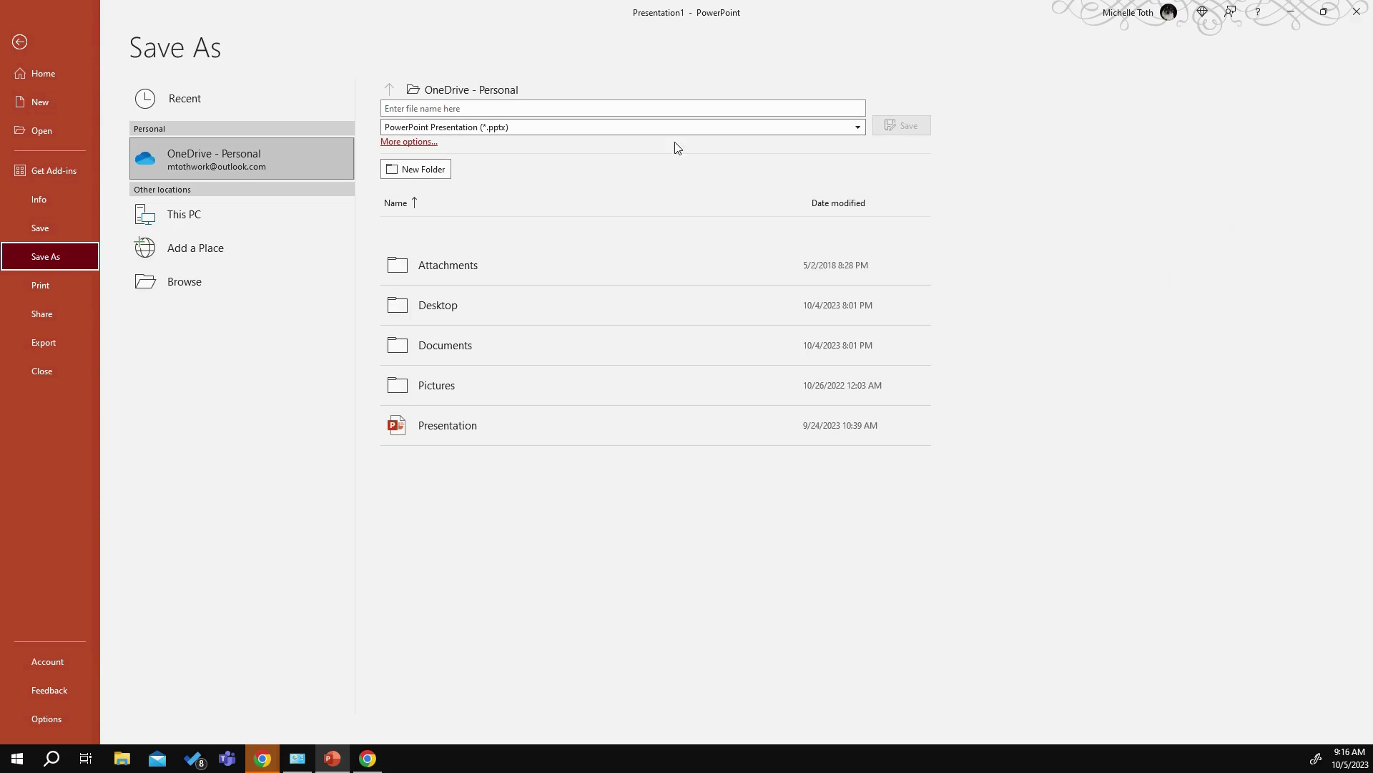
{"action": "left_click", "coordinate": [862, 130]}
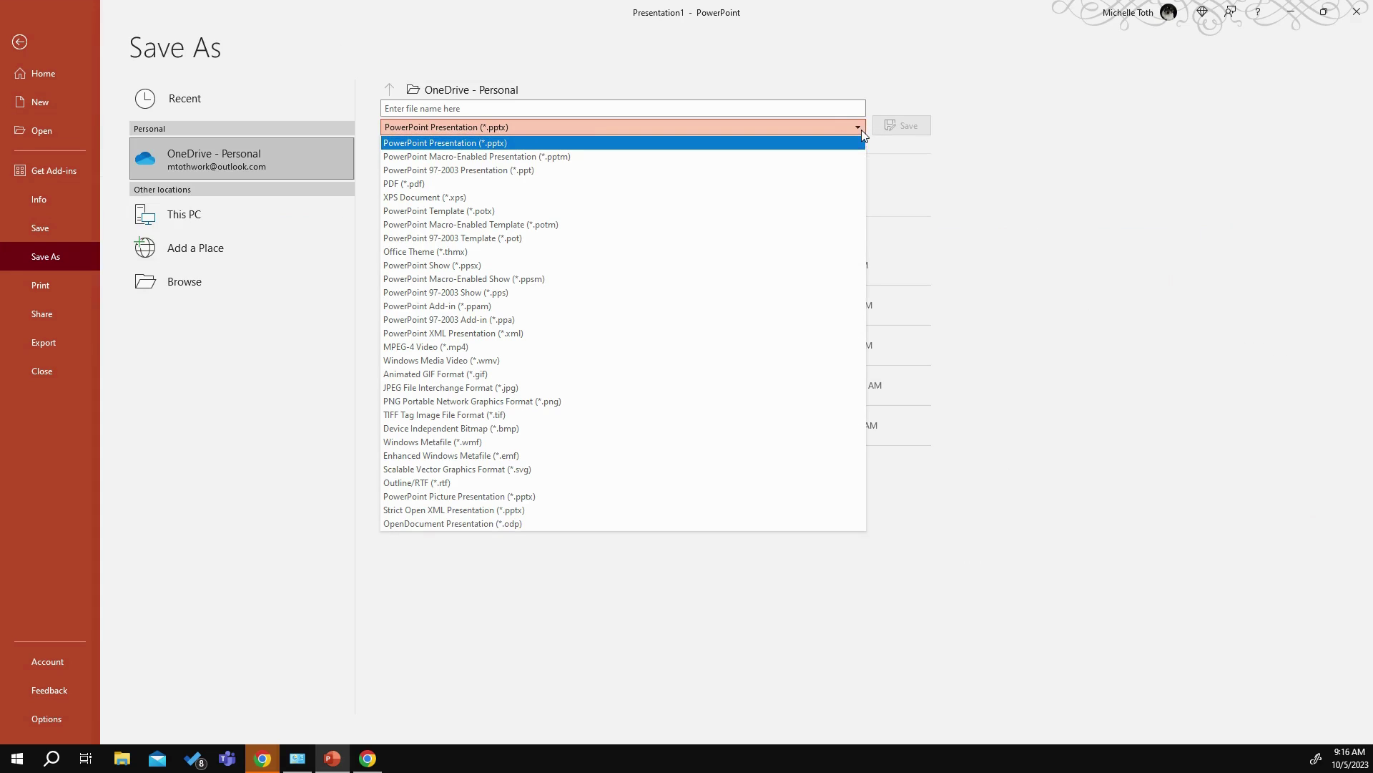
{"action": "left_click", "coordinate": [462, 184]}
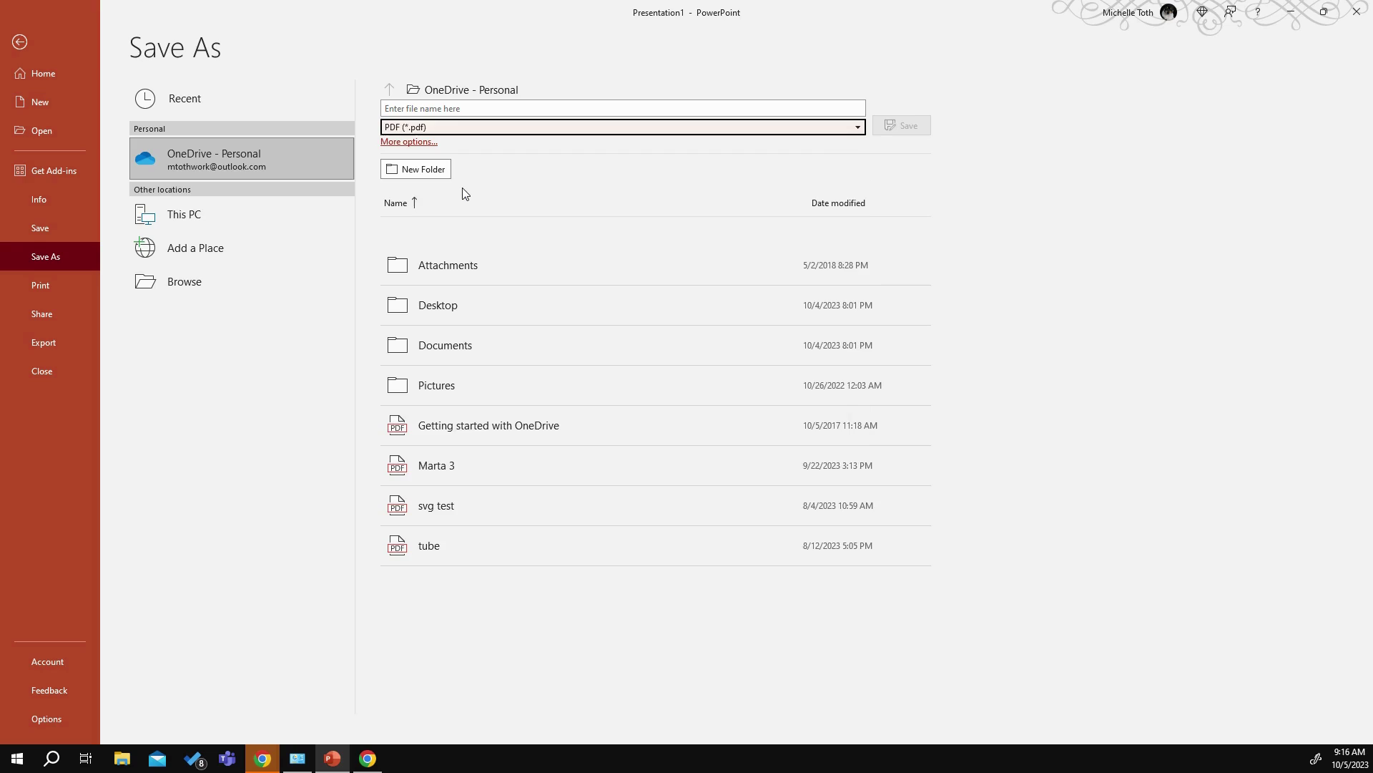
{"action": "left_click", "coordinate": [448, 108]}
{"action": "type", "text": "circle frame 5"}
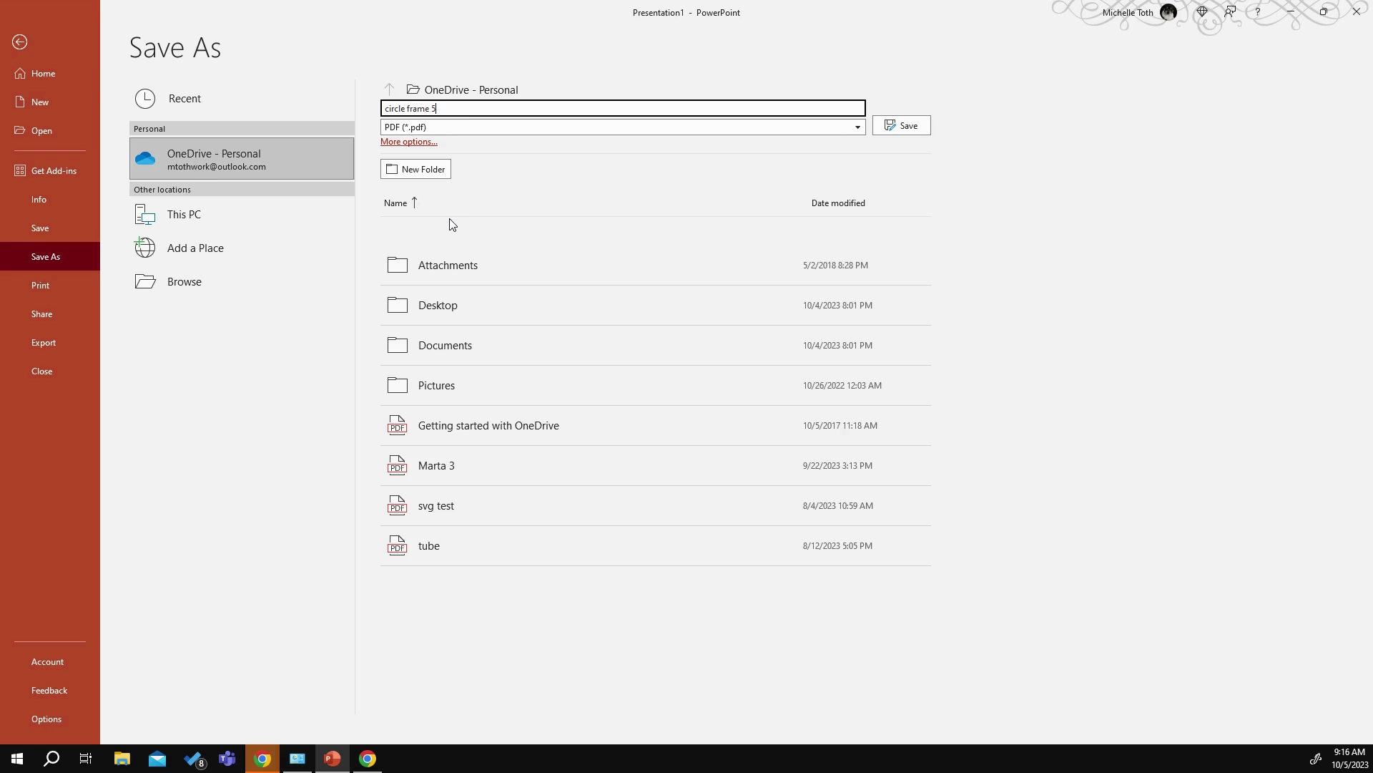
{"action": "left_click", "coordinate": [495, 90]}
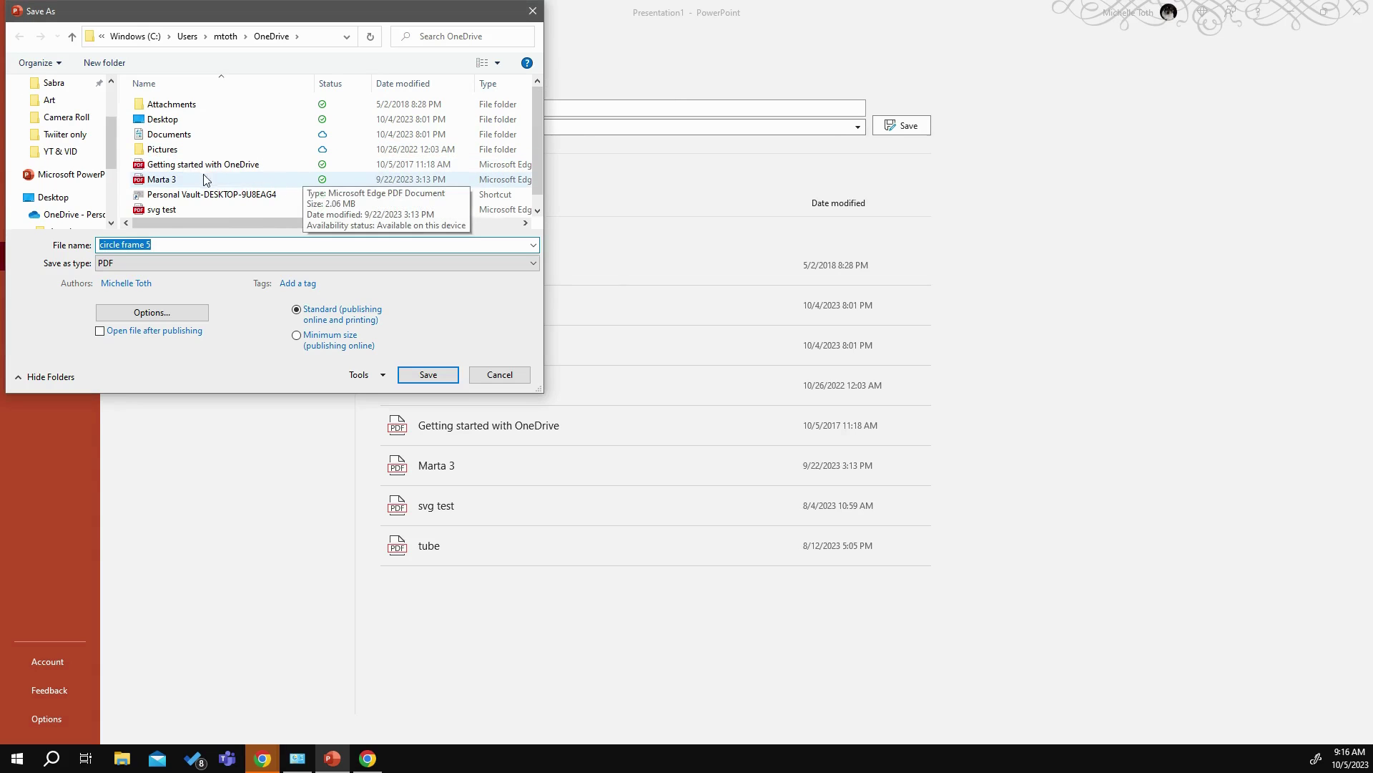
{"action": "left_click", "coordinate": [65, 117]}
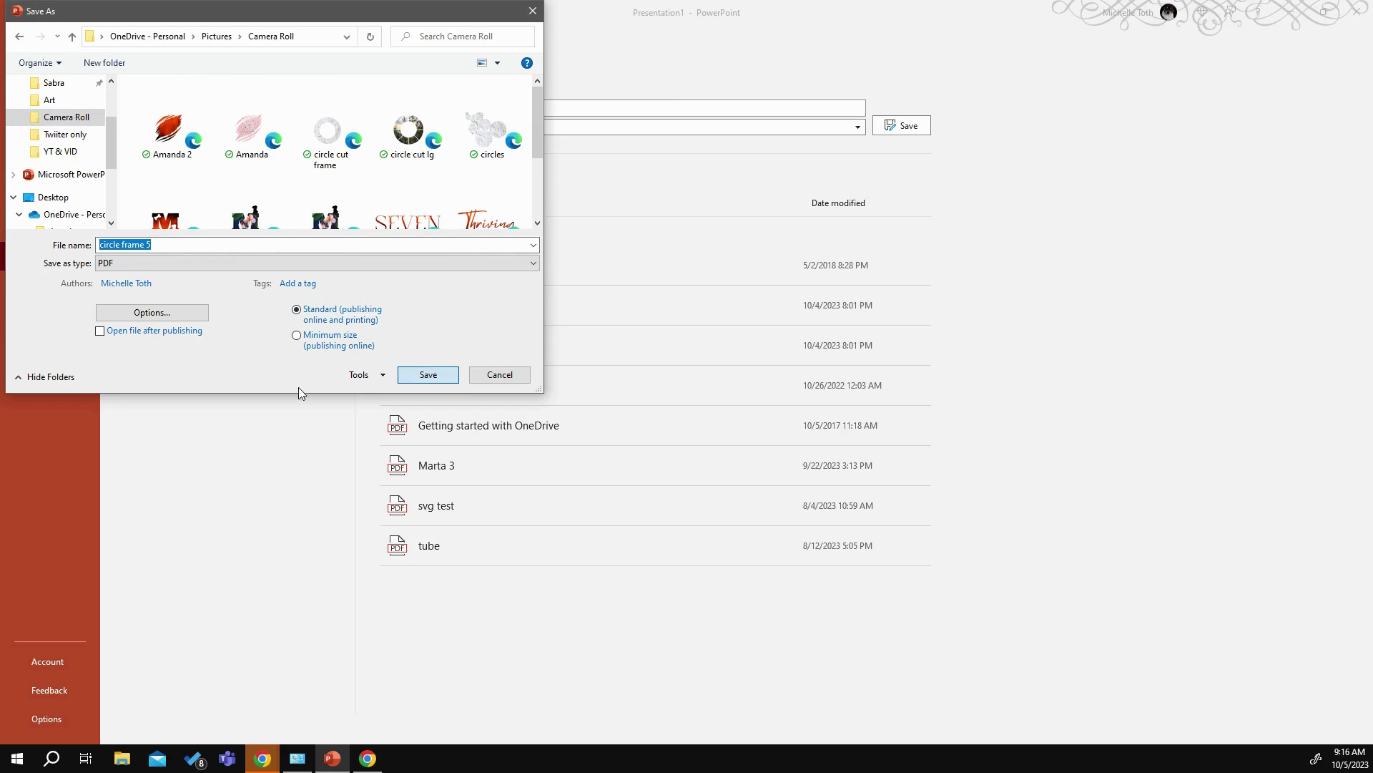
{"action": "key", "text": "Return"}
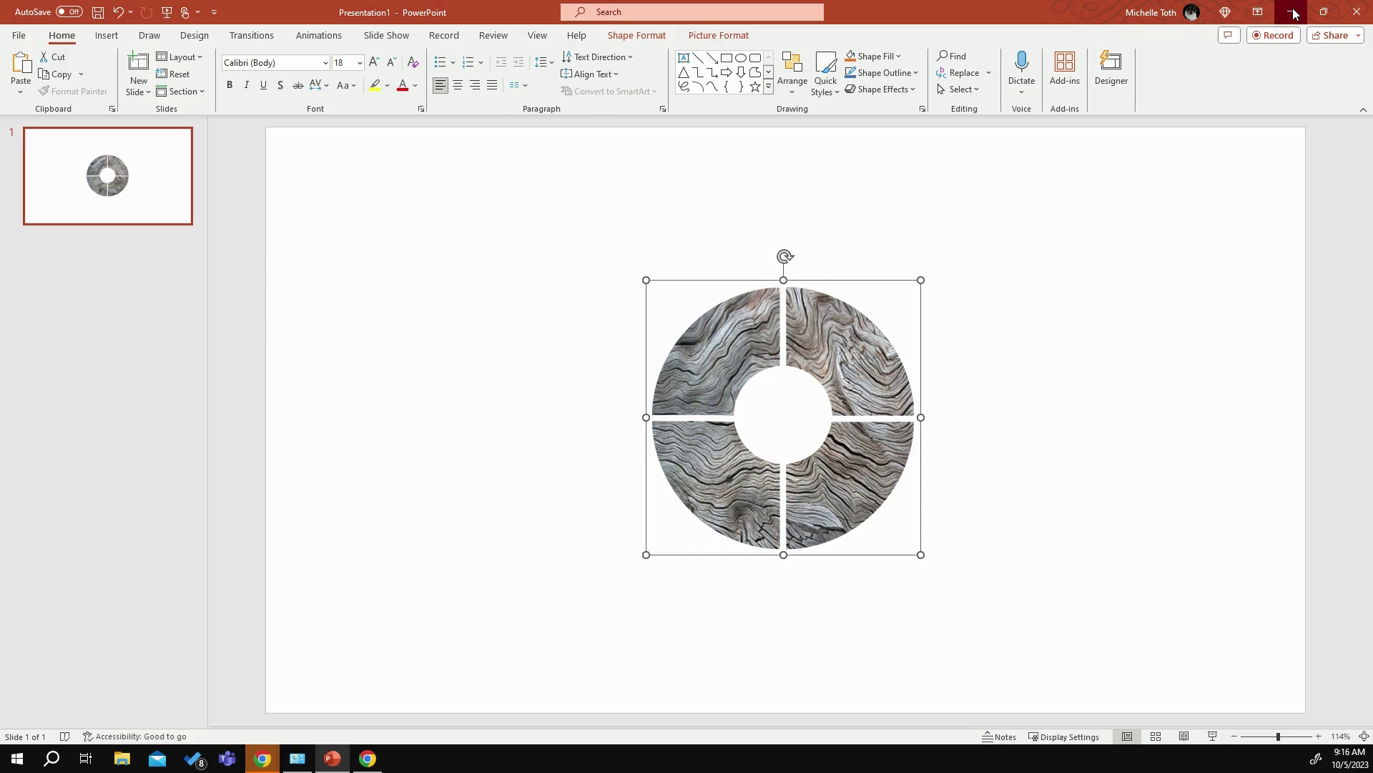
- Return to the Canva design and add a blank second page
{"action": "left_click", "coordinate": [1293, 12]}
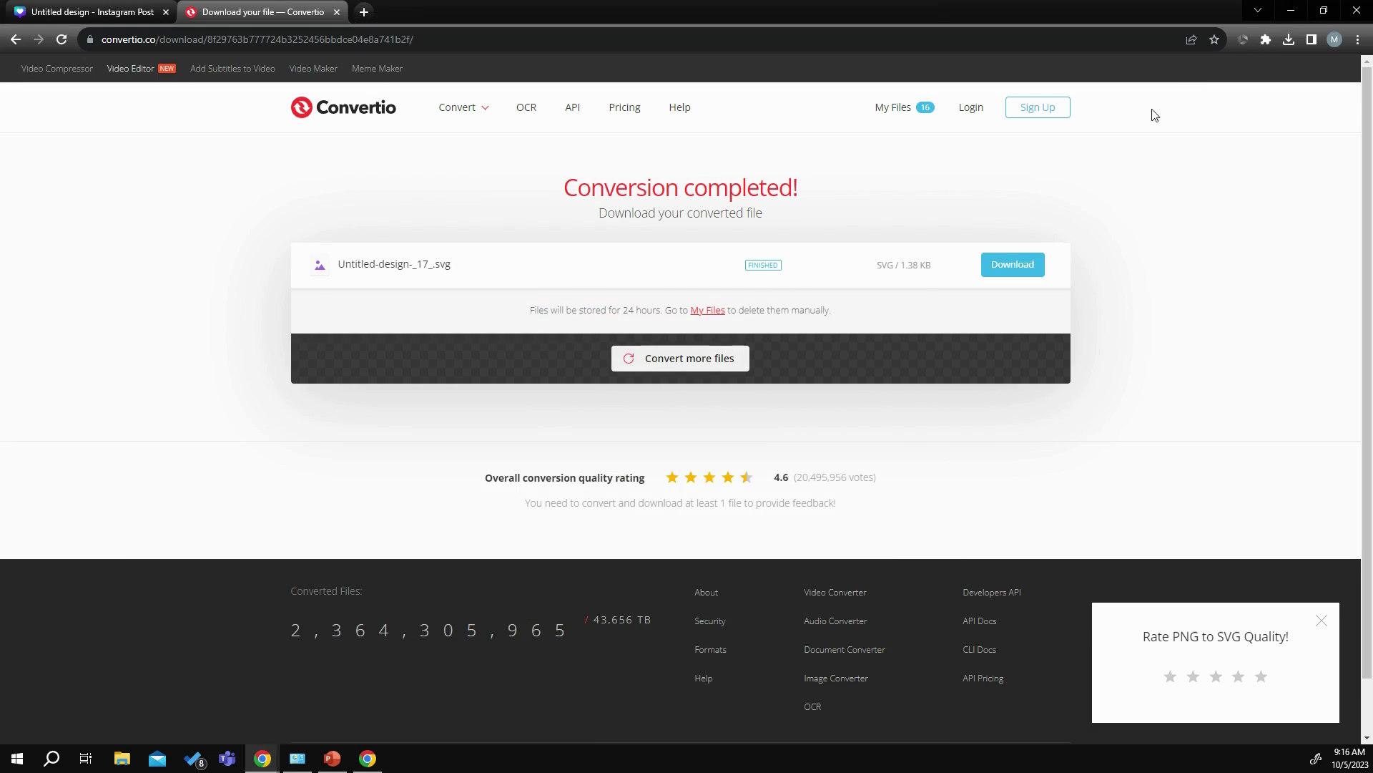
{"action": "left_click", "coordinate": [110, 20]}
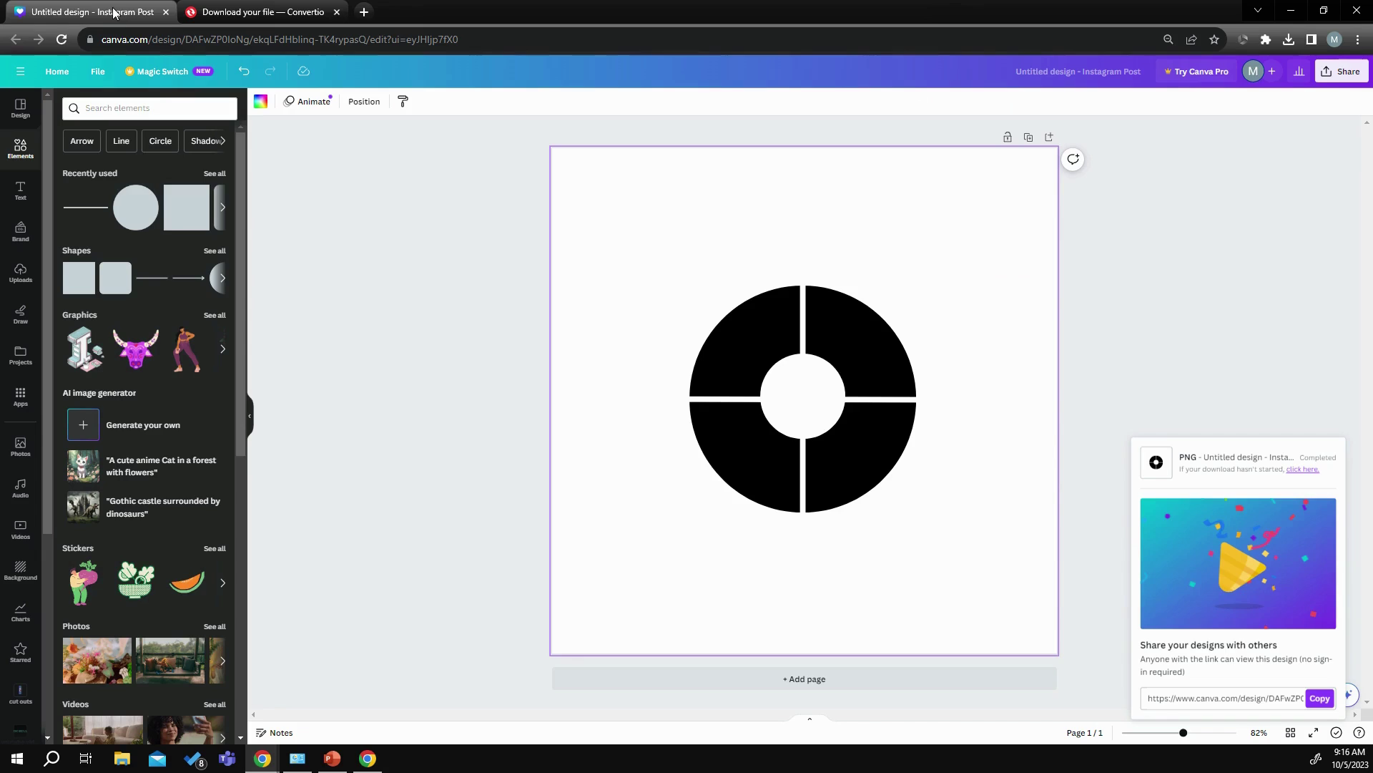
{"action": "left_click", "coordinate": [586, 686]}
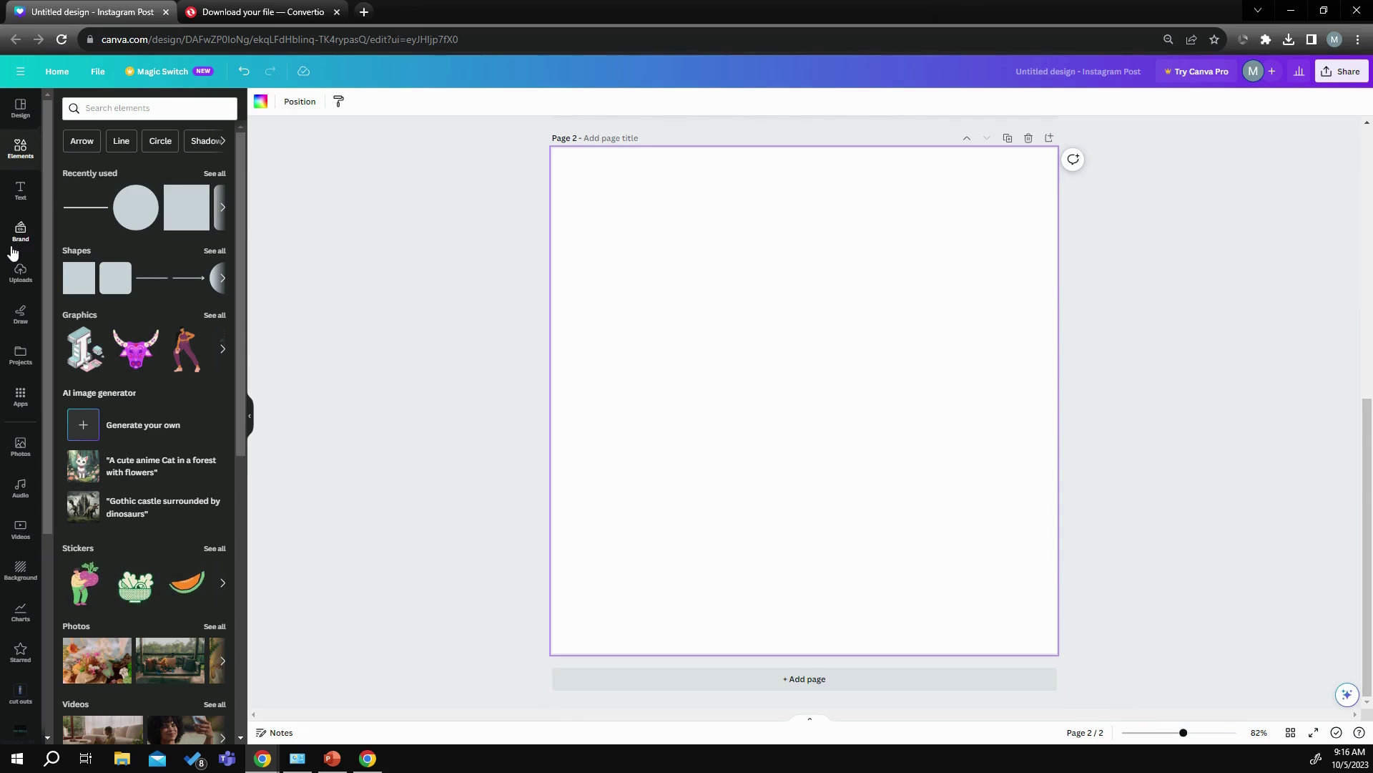
- Upload the 'circle frame 5' PDF from the Camera Roll folder
{"action": "left_click", "coordinate": [12, 277]}
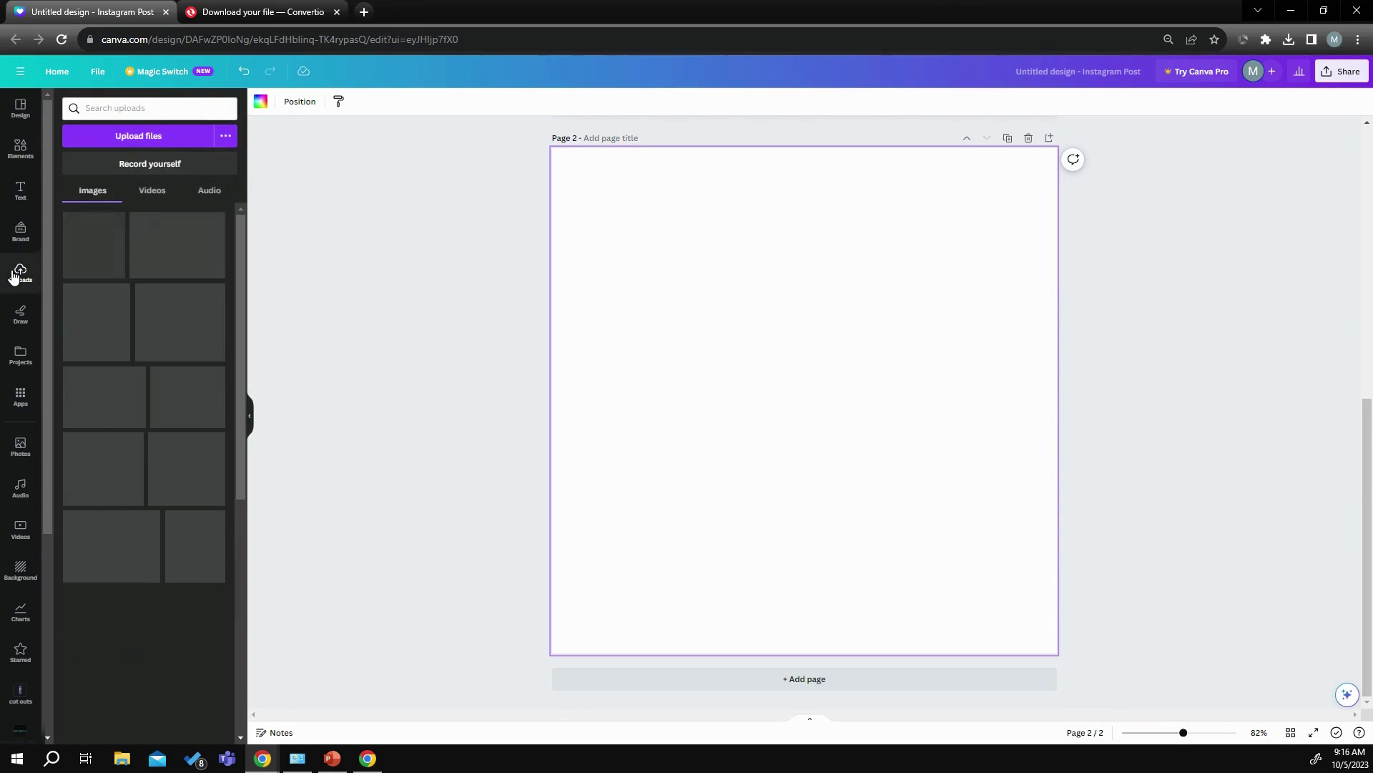
{"action": "left_click", "coordinate": [153, 140]}
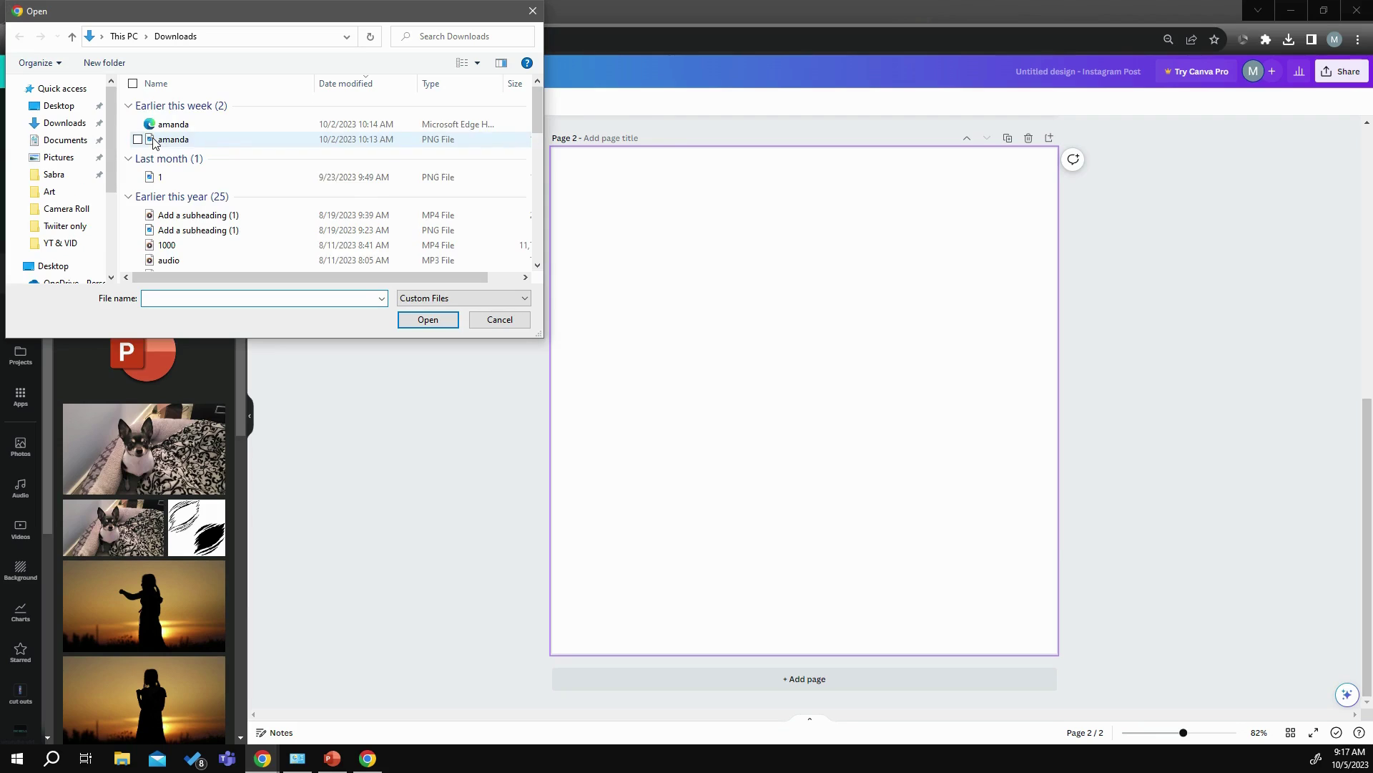
{"action": "left_click", "coordinate": [60, 209]}
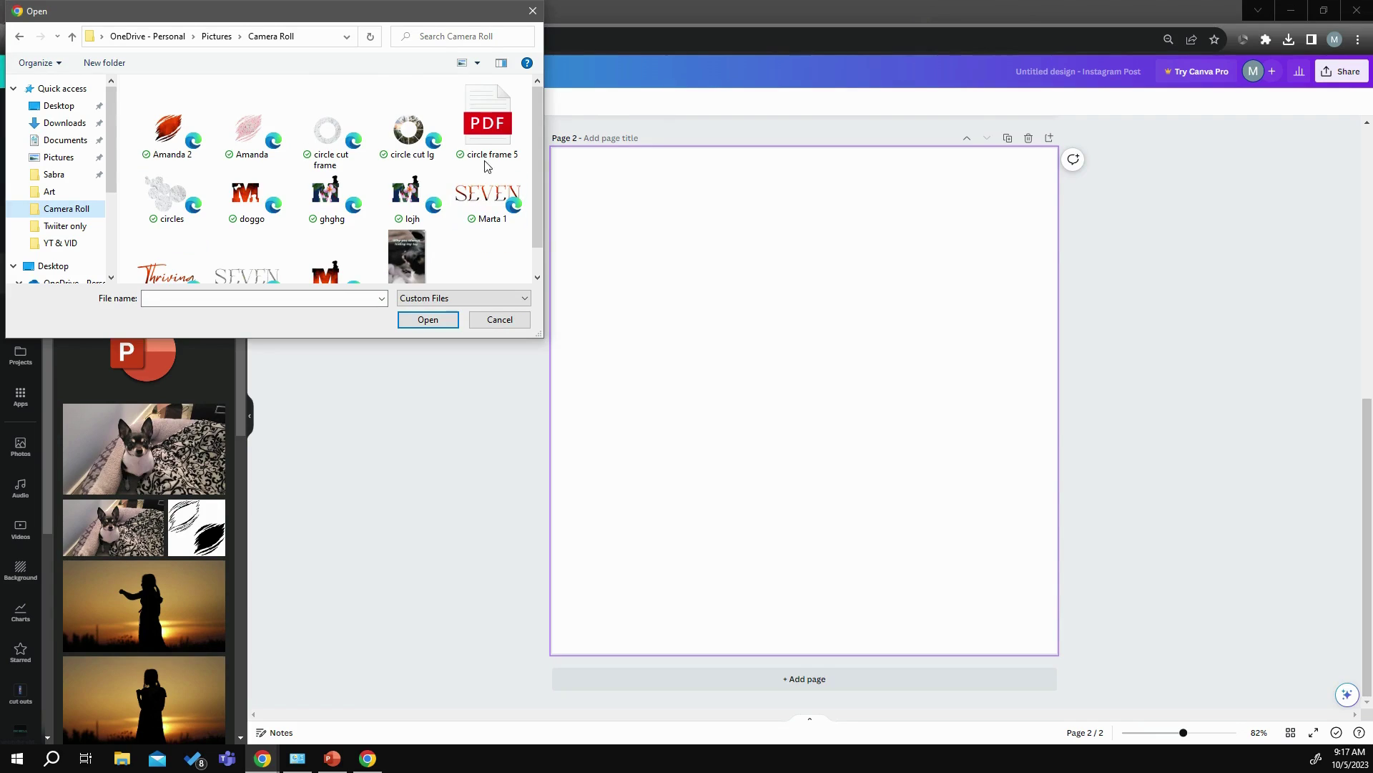
{"action": "left_click", "coordinate": [484, 145]}
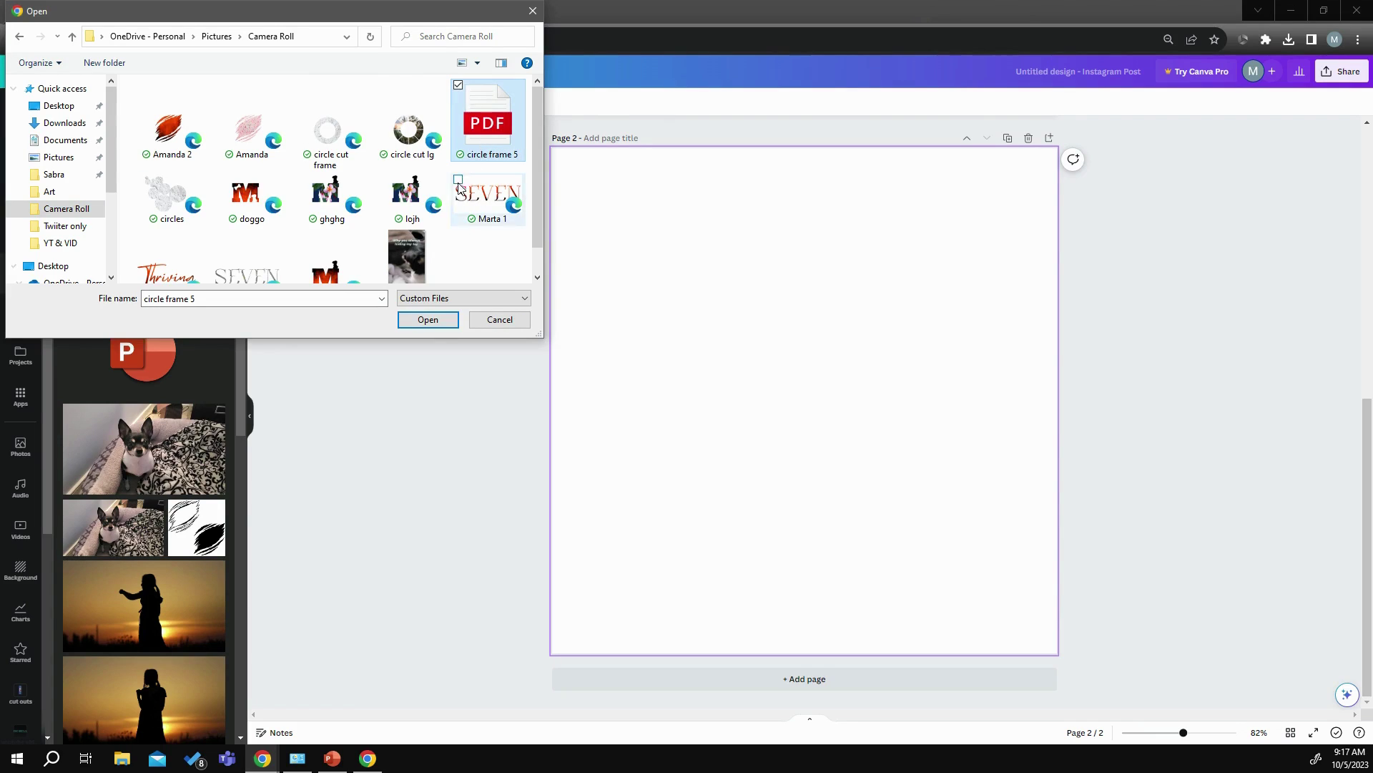
{"action": "left_click", "coordinate": [428, 320]}
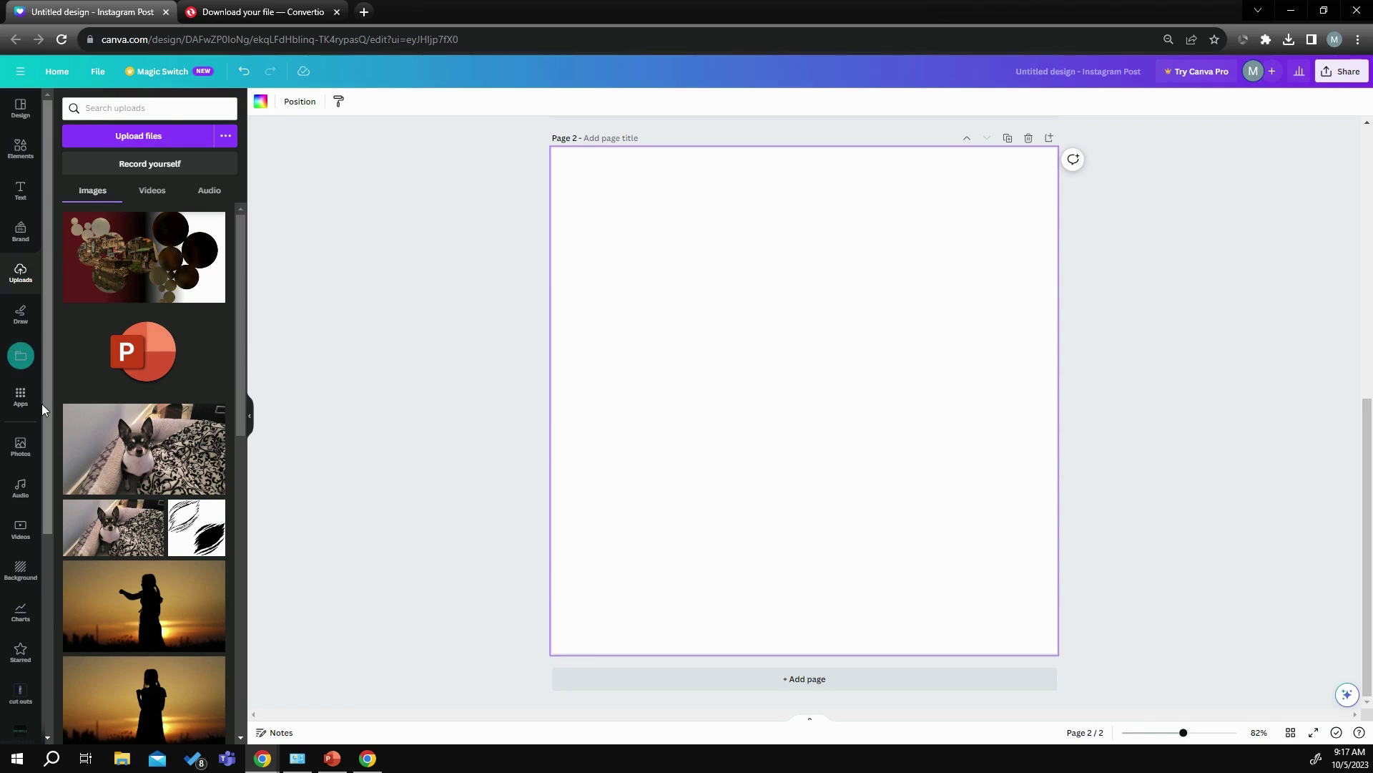
- Insert the circle frame 5 ring from Projects onto page 2 and enlarge it
{"action": "left_click", "coordinate": [19, 358]}
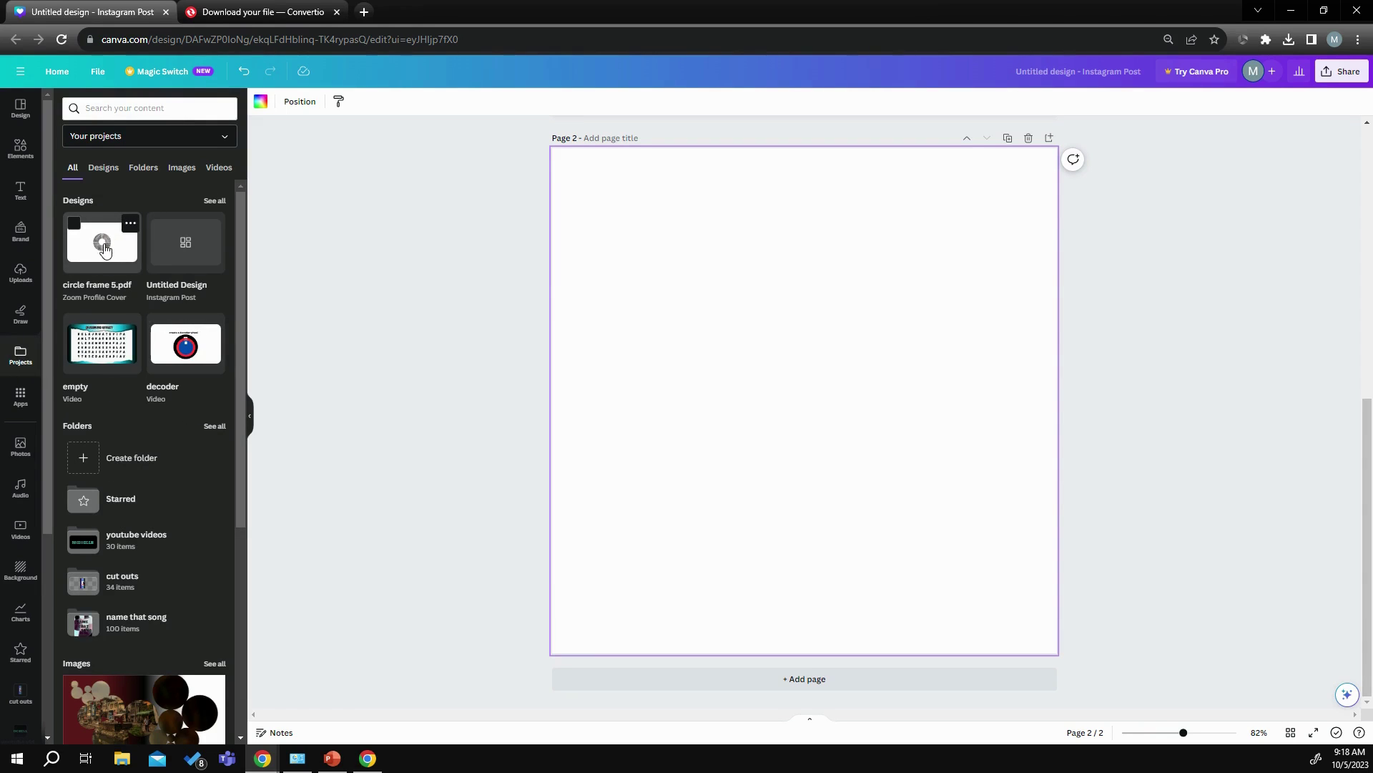
{"action": "left_click", "coordinate": [105, 250]}
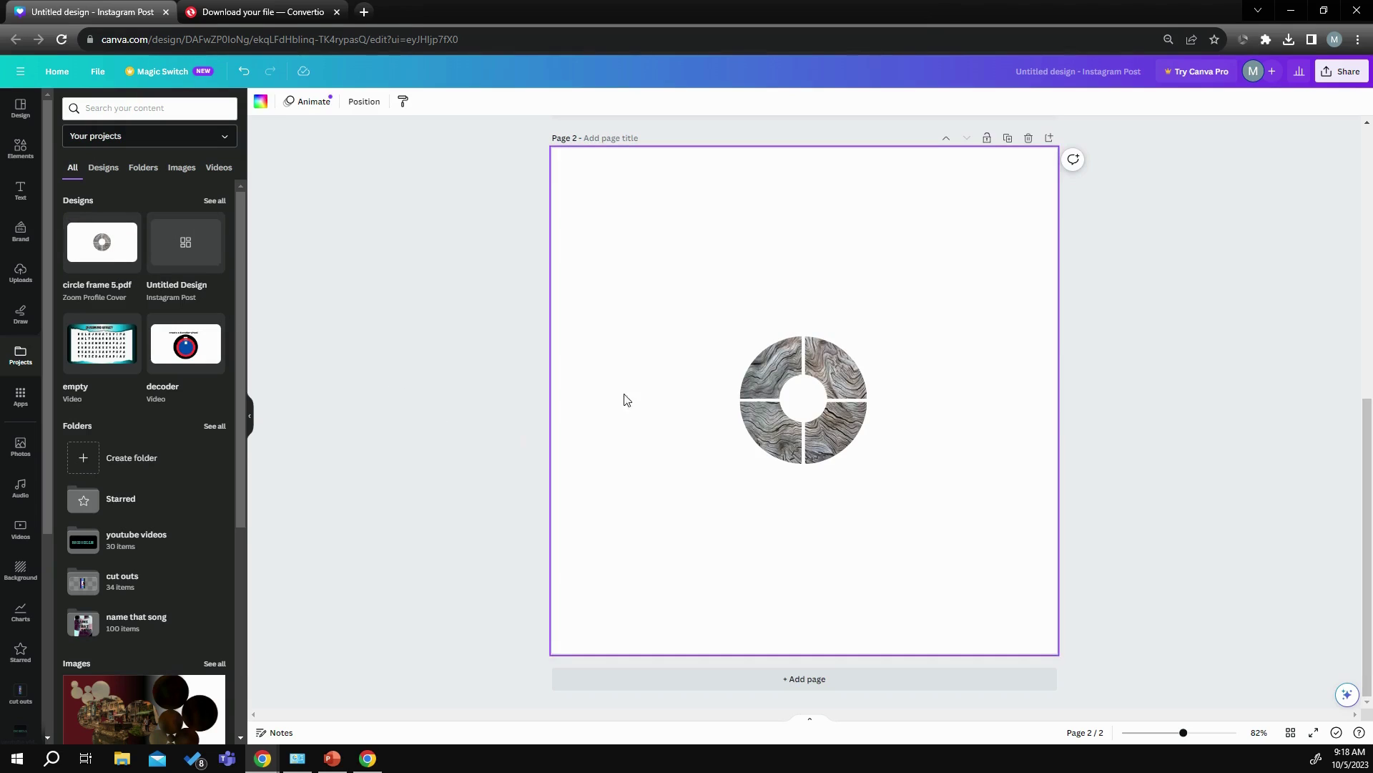
{"action": "left_click_drag", "start_coordinate": [697, 294], "coordinate": [943, 475]}
{"action": "left_click_drag", "start_coordinate": [867, 337], "coordinate": [970, 233]}
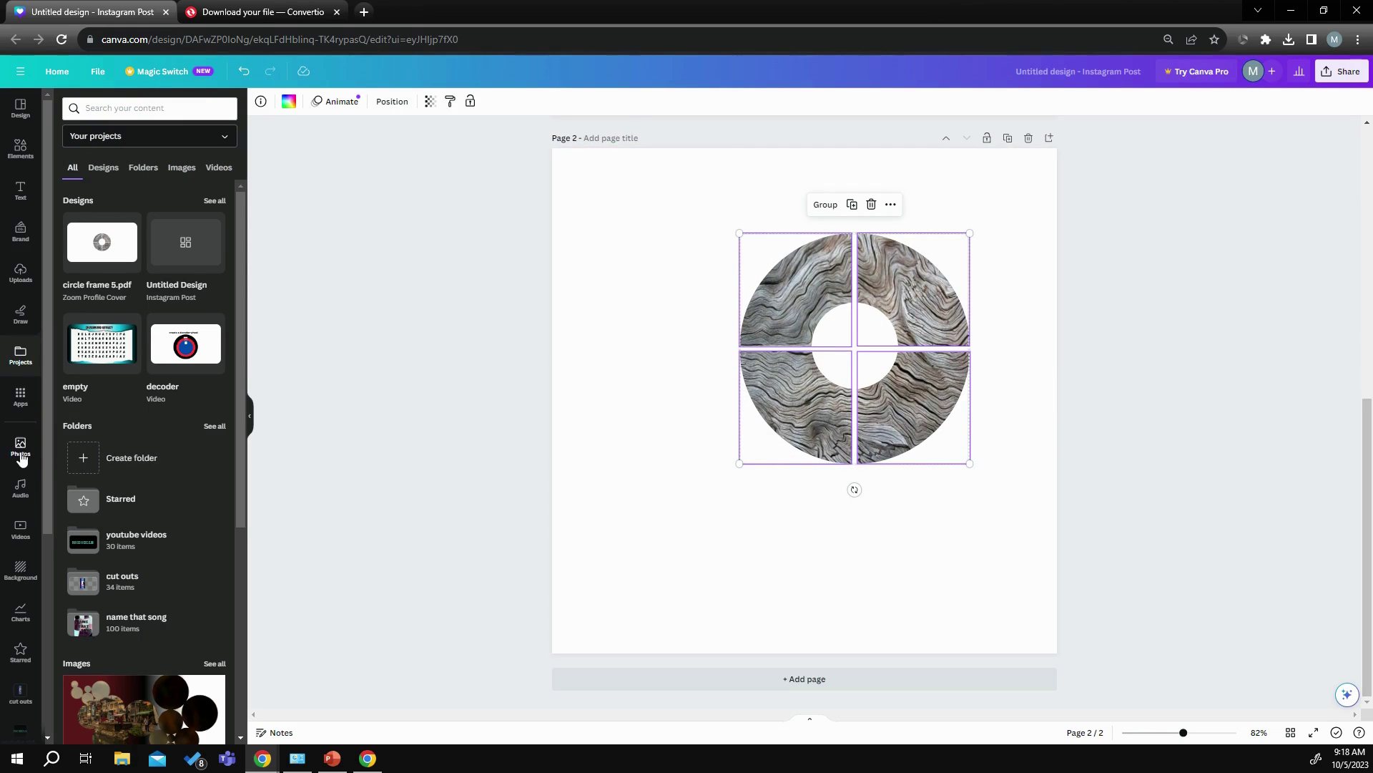
- Fill three ring quarters with the pink clouds, laptop and people-with-phones photos
{"action": "left_click", "coordinate": [21, 451]}
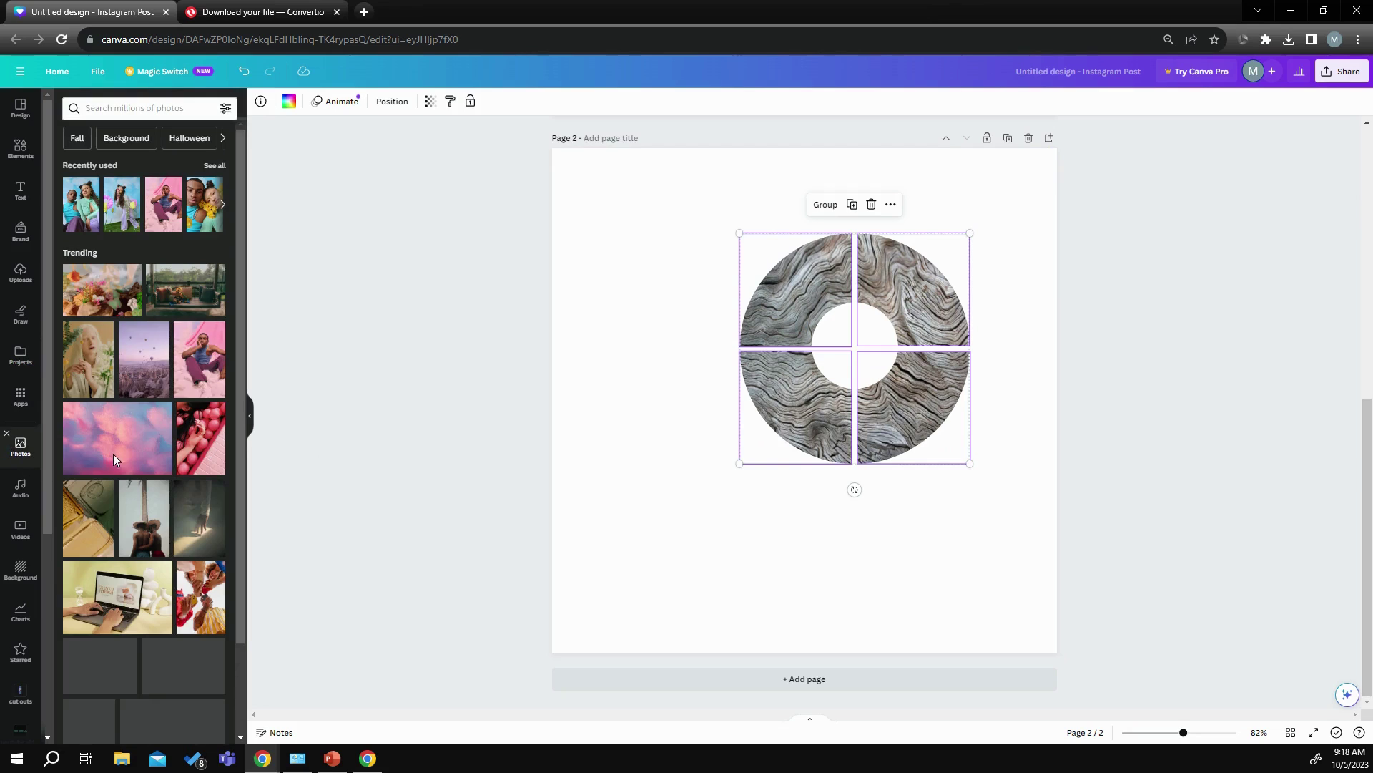
{"action": "left_click_drag", "start_coordinate": [113, 453], "coordinate": [664, 329]}
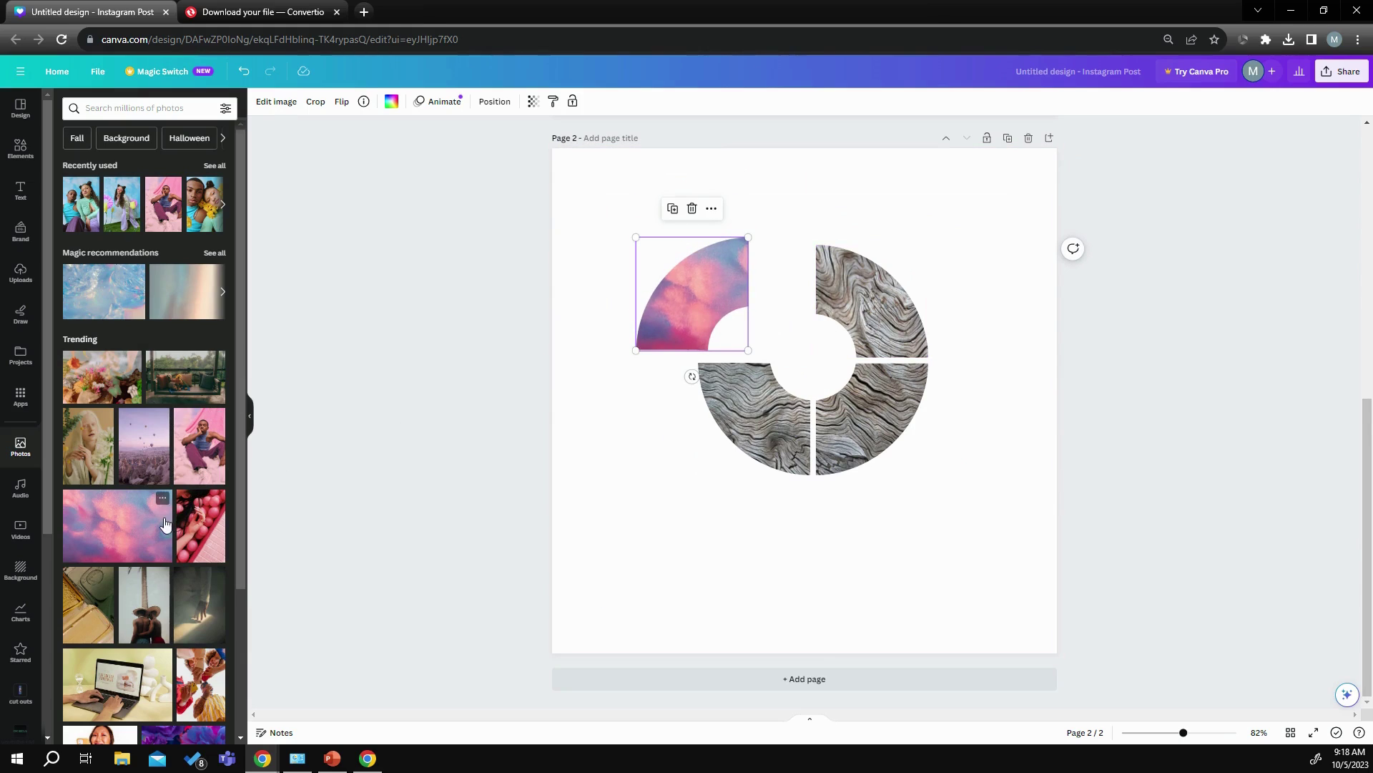
{"action": "left_click", "coordinate": [98, 678]}
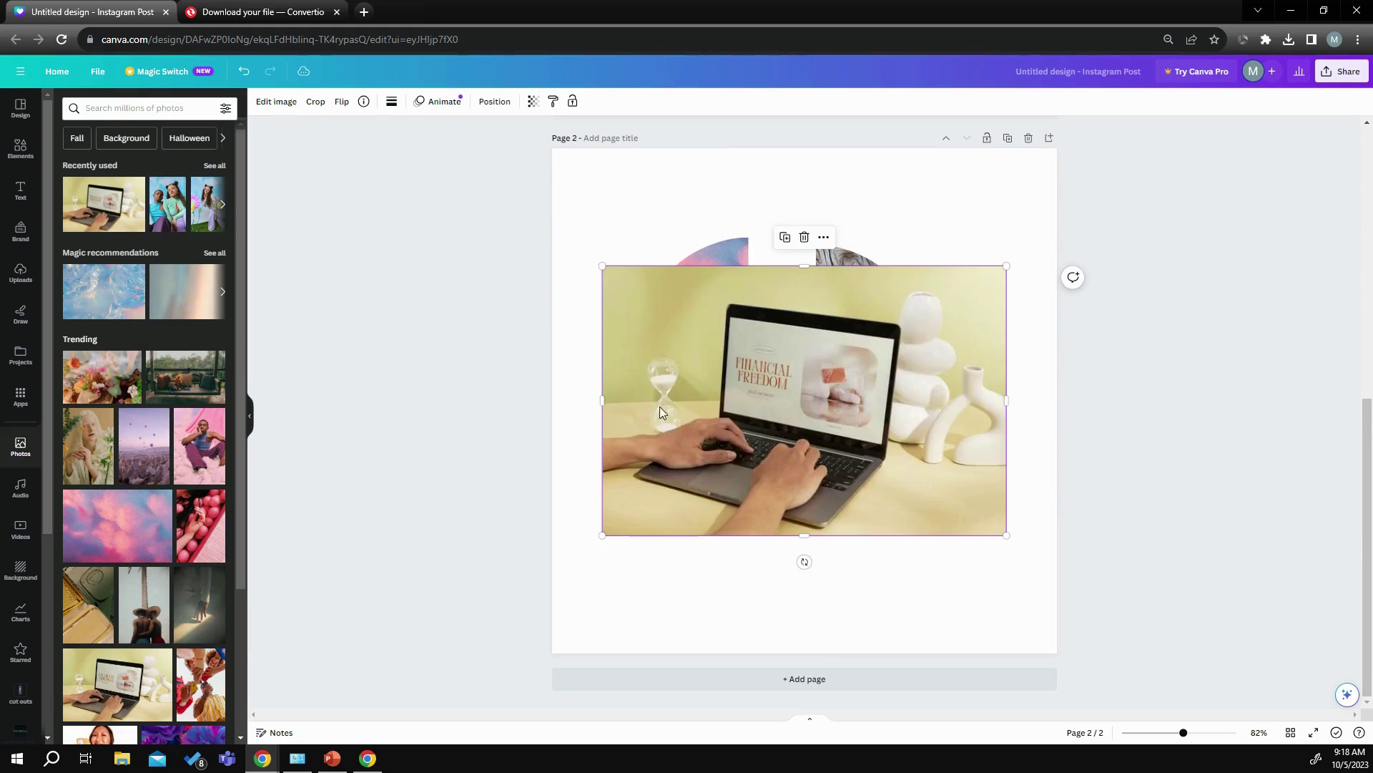
{"action": "left_click_drag", "start_coordinate": [665, 401], "coordinate": [873, 324]}
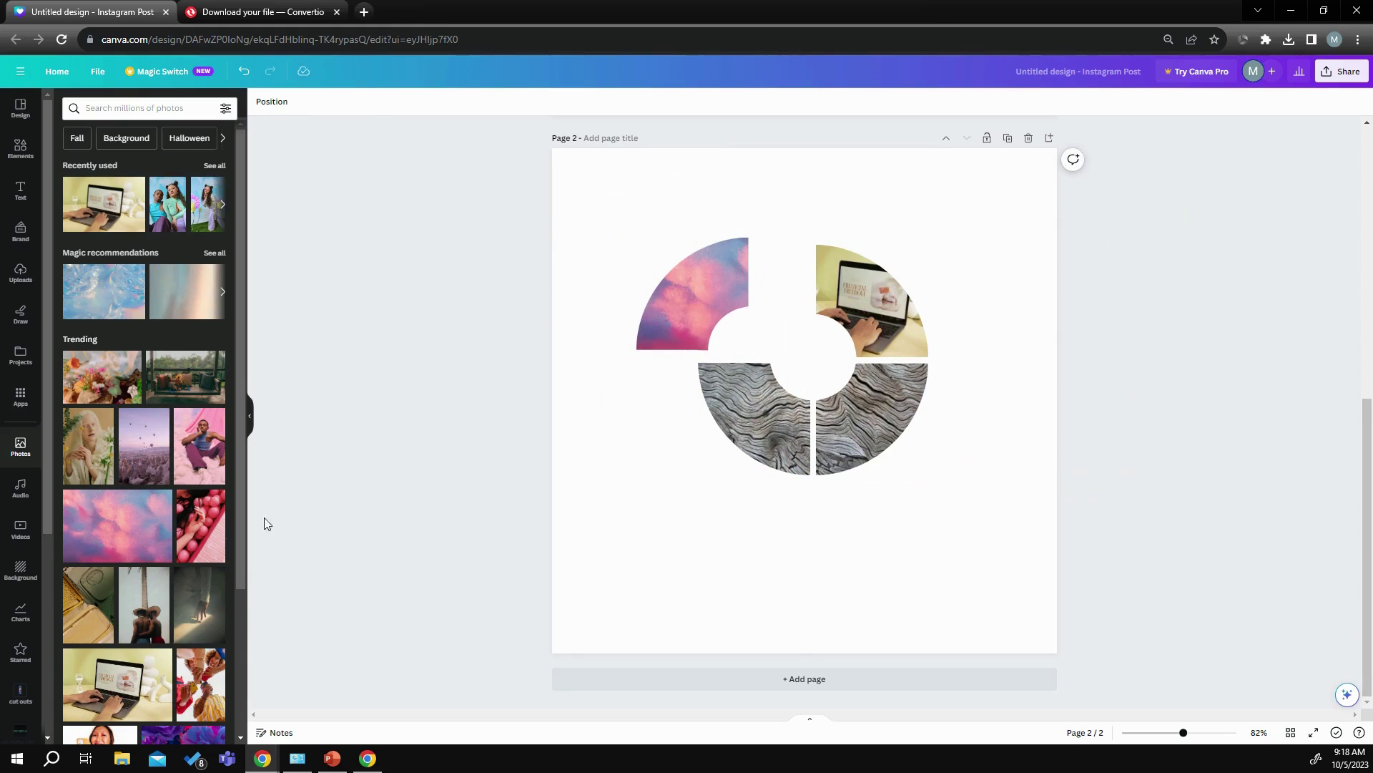
{"action": "left_click", "coordinate": [199, 705]}
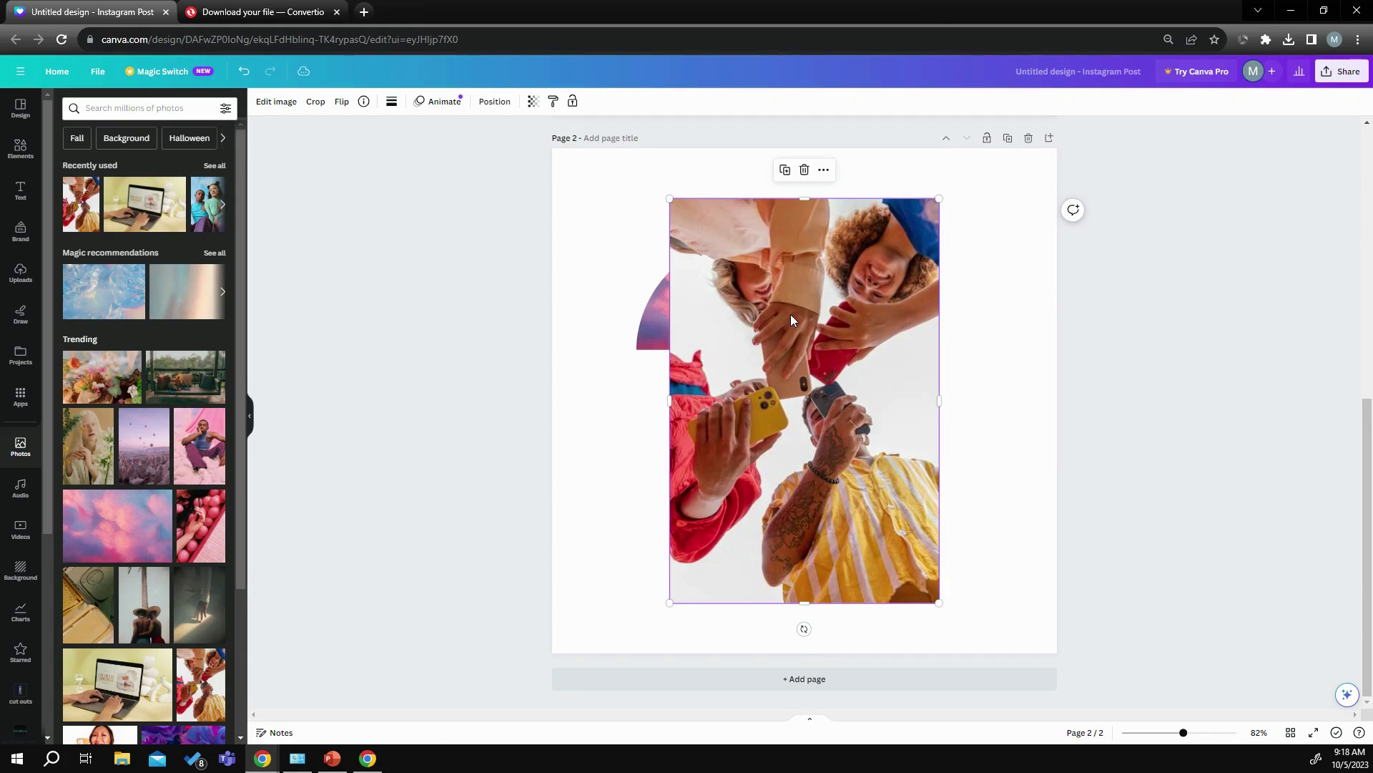
{"action": "left_click_drag", "start_coordinate": [773, 273], "coordinate": [749, 363]}
{"action": "left_click", "coordinate": [629, 463]}
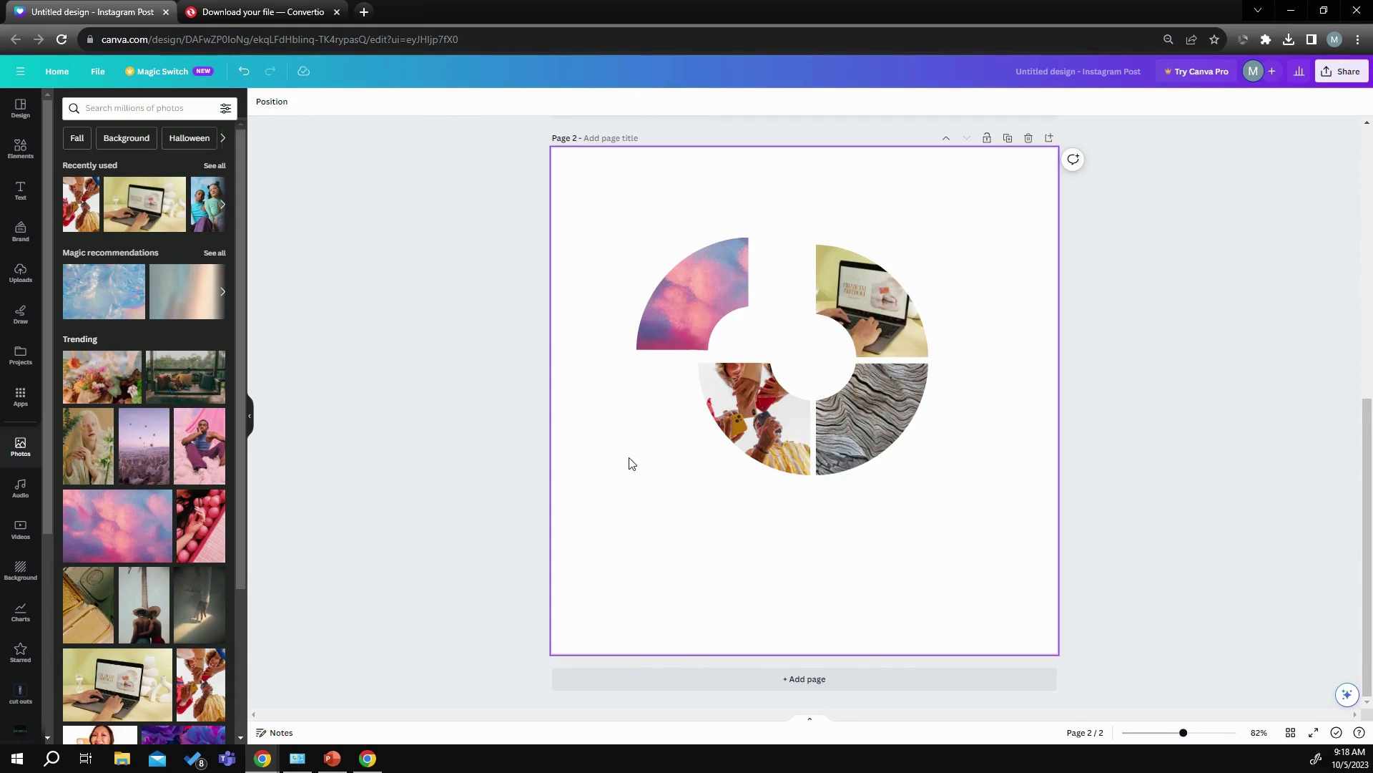
- Add page 3 and place the recently used cartoon dog graphic on it
{"action": "left_click", "coordinate": [700, 677]}
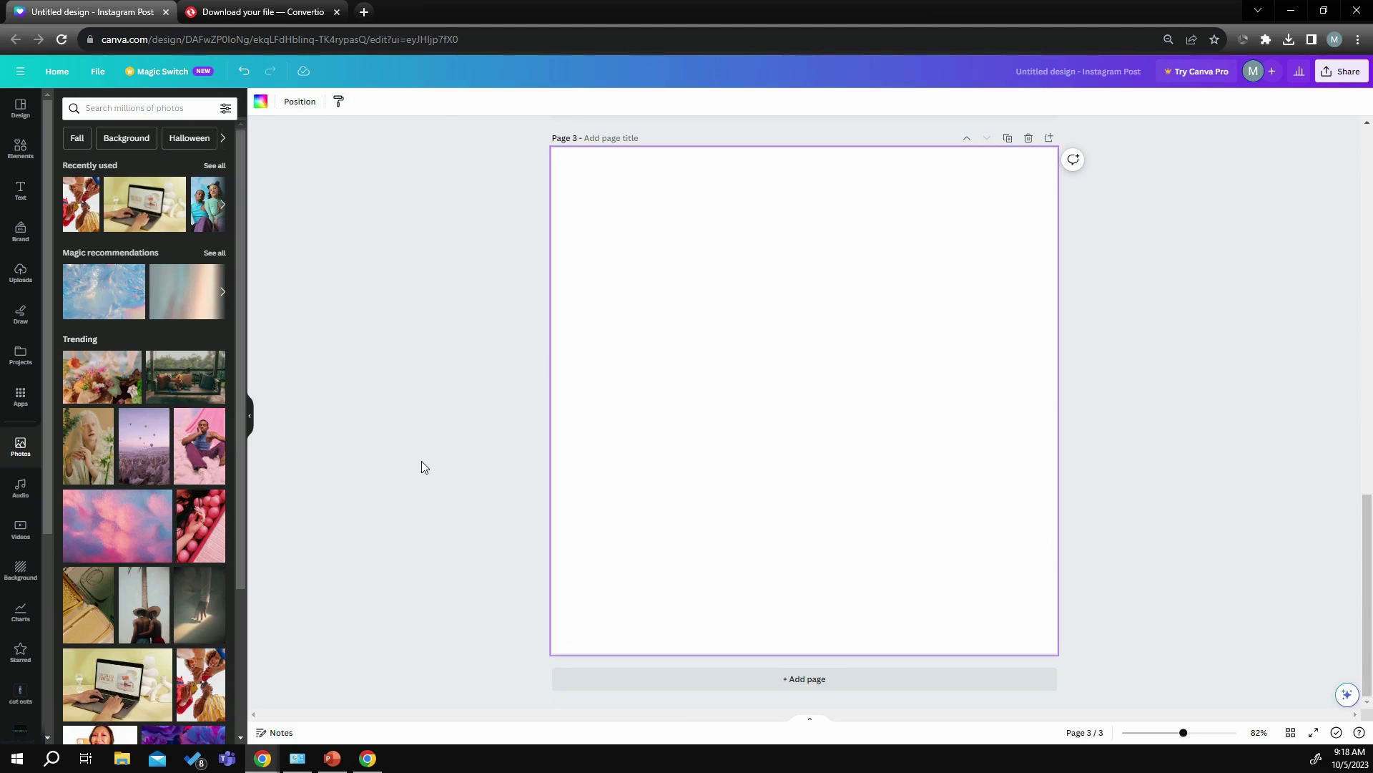
{"action": "left_click", "coordinate": [21, 149]}
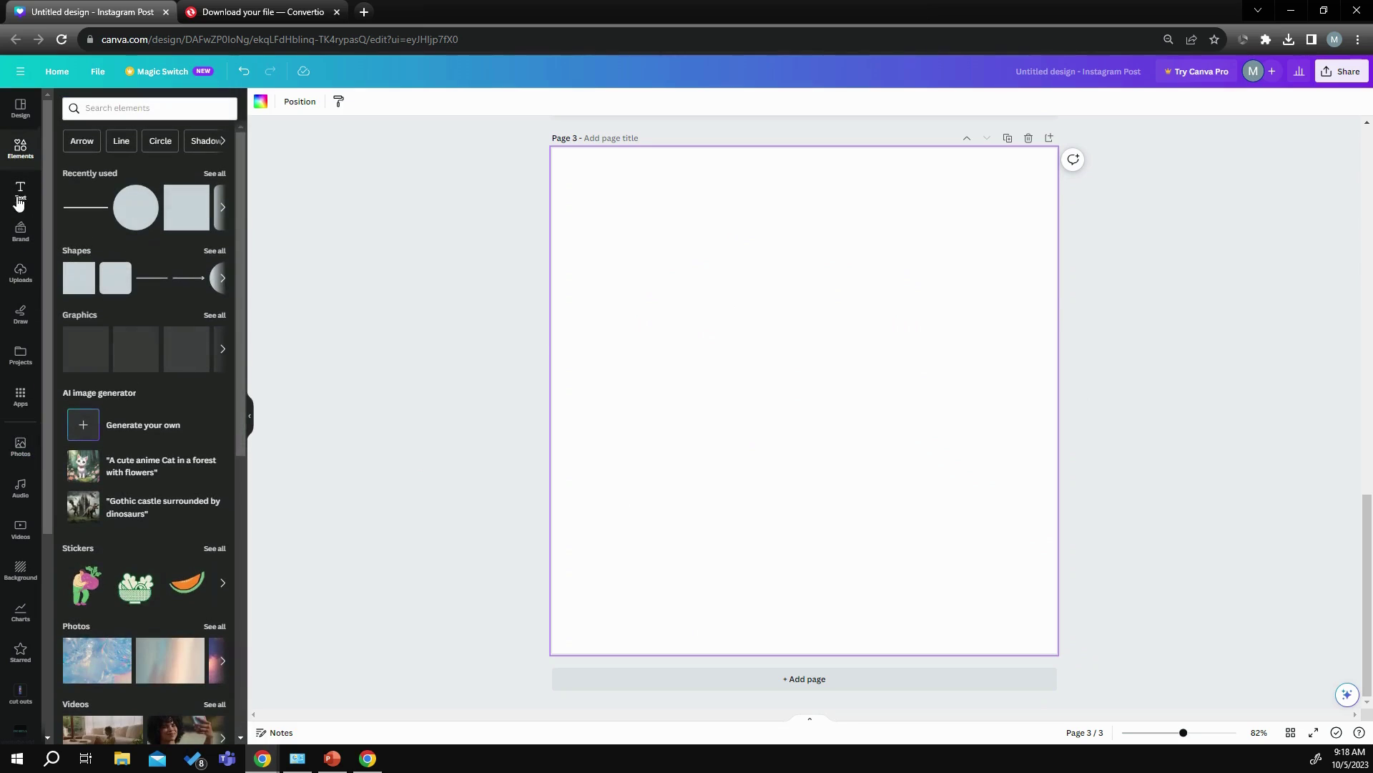
{"action": "left_click", "coordinate": [215, 174]}
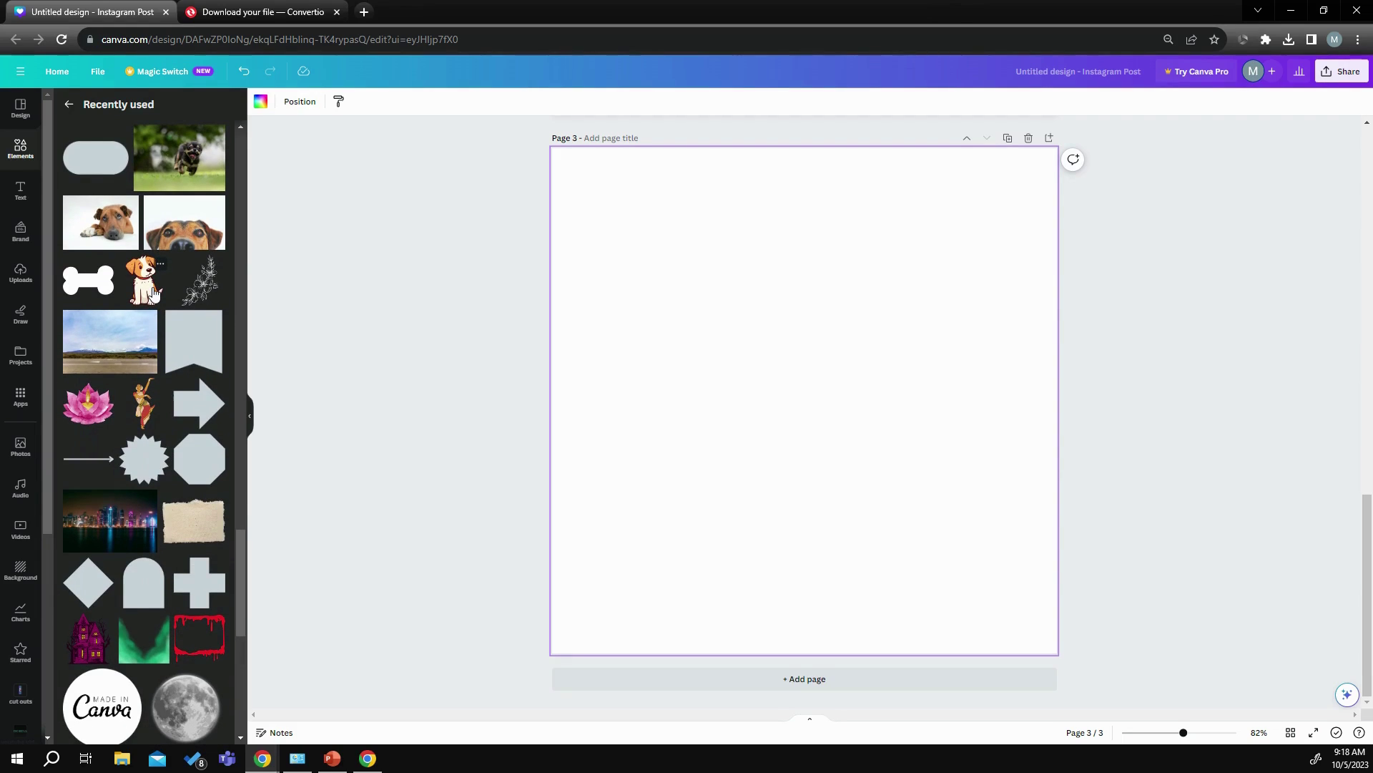
{"action": "left_click", "coordinate": [153, 293]}
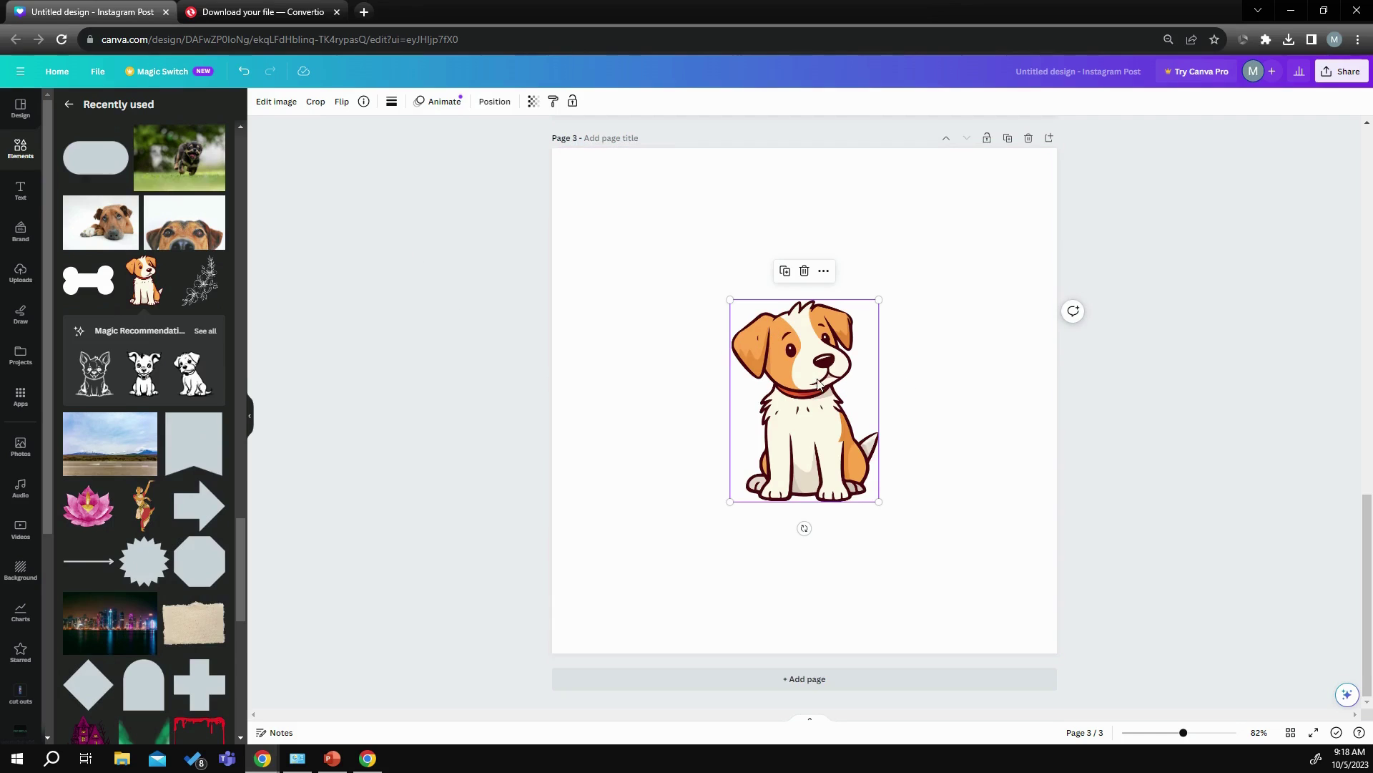
{"action": "left_click", "coordinate": [250, 416]}
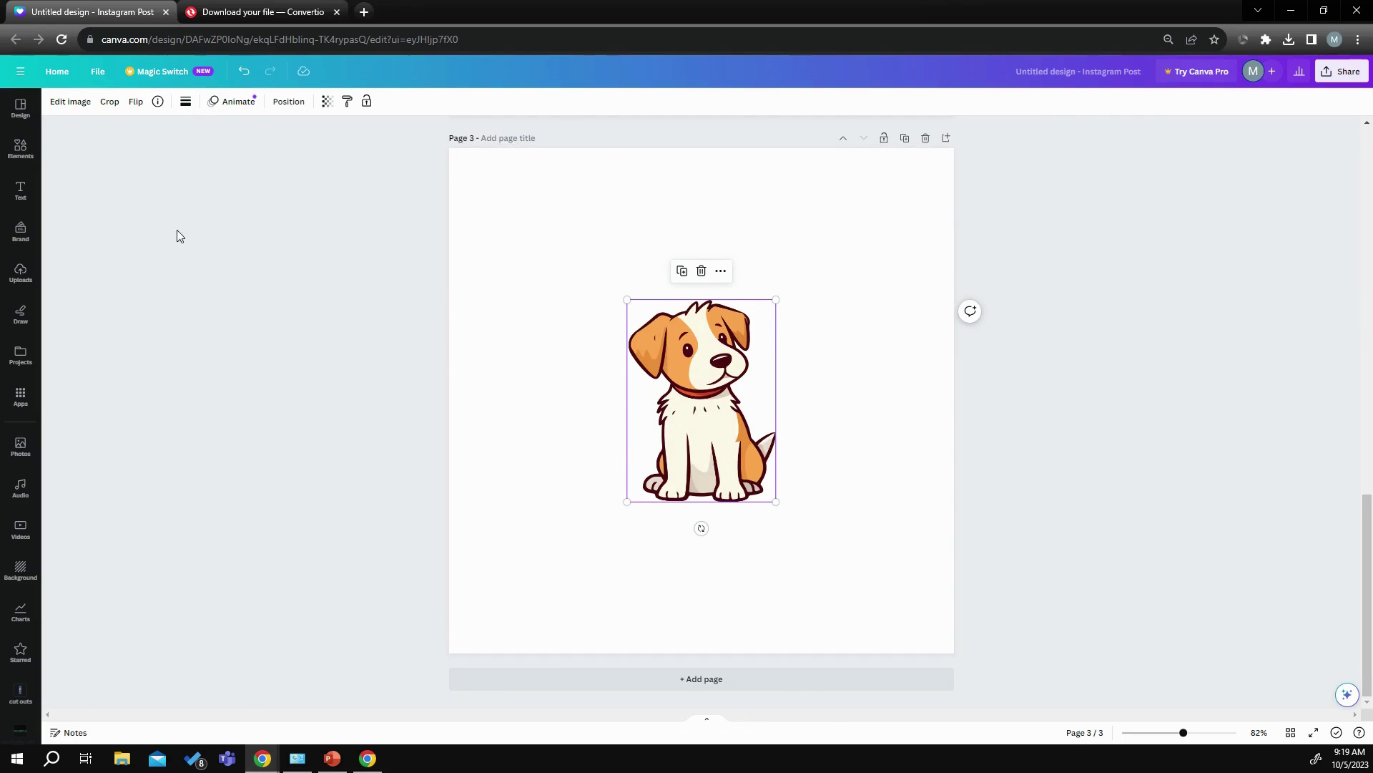
- Apply a gray duotone effect to the dog graphic
{"action": "left_click", "coordinate": [72, 102]}
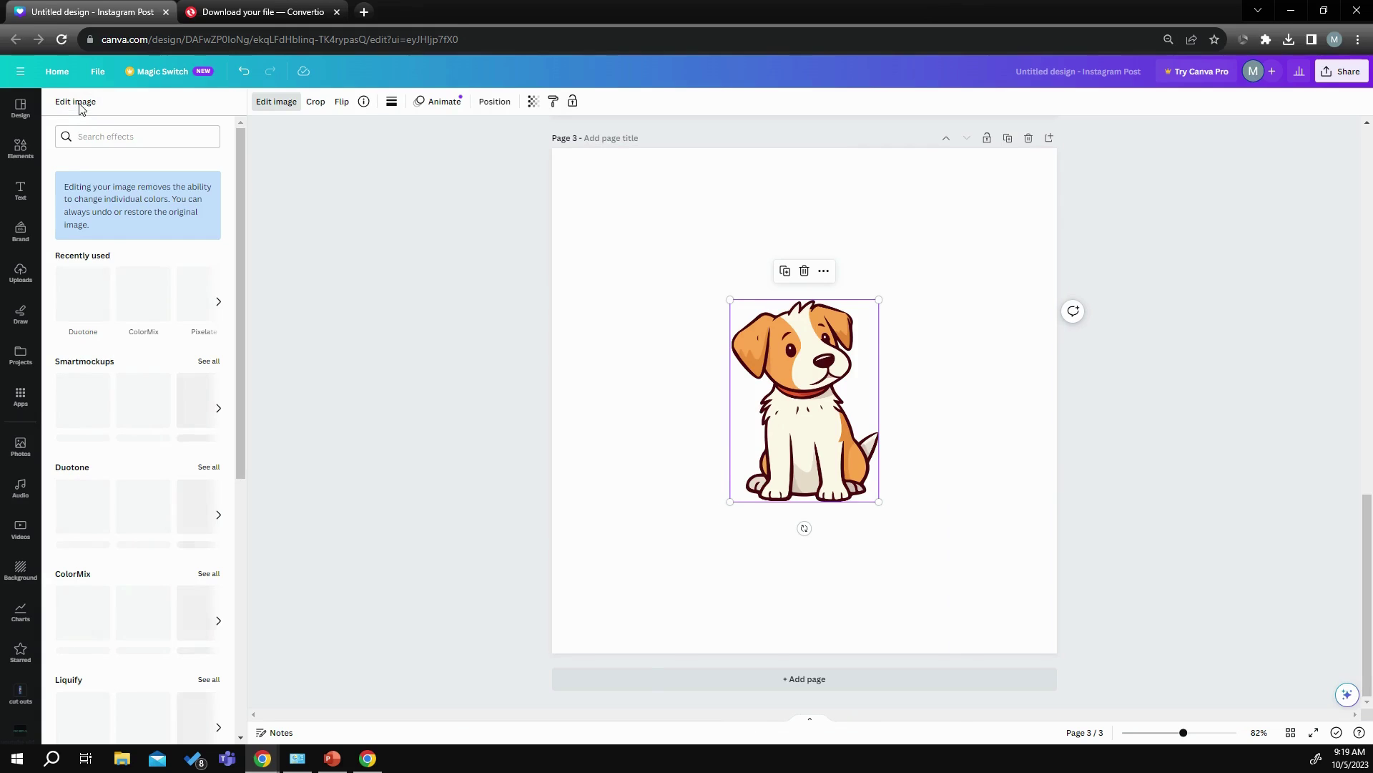
{"action": "left_click", "coordinate": [80, 298]}
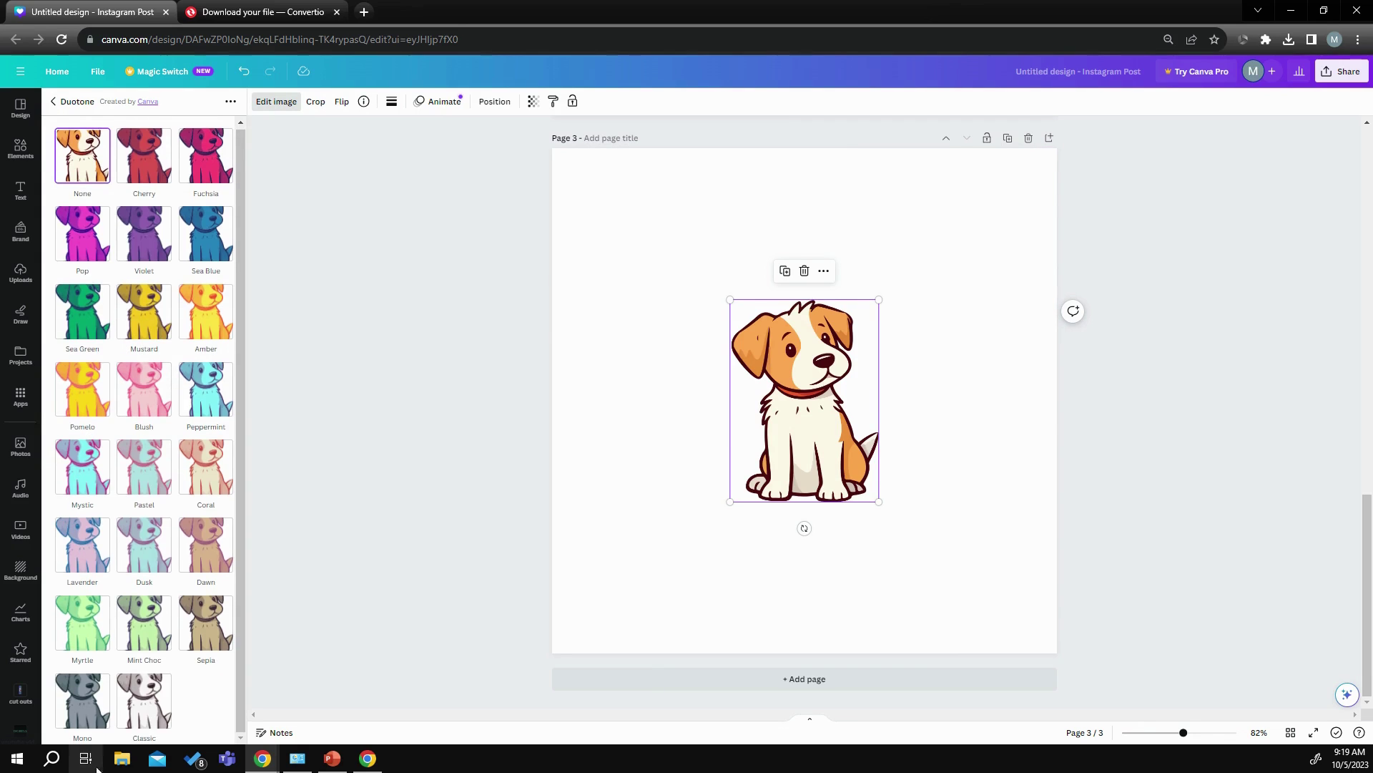
{"action": "left_click", "coordinate": [150, 714]}
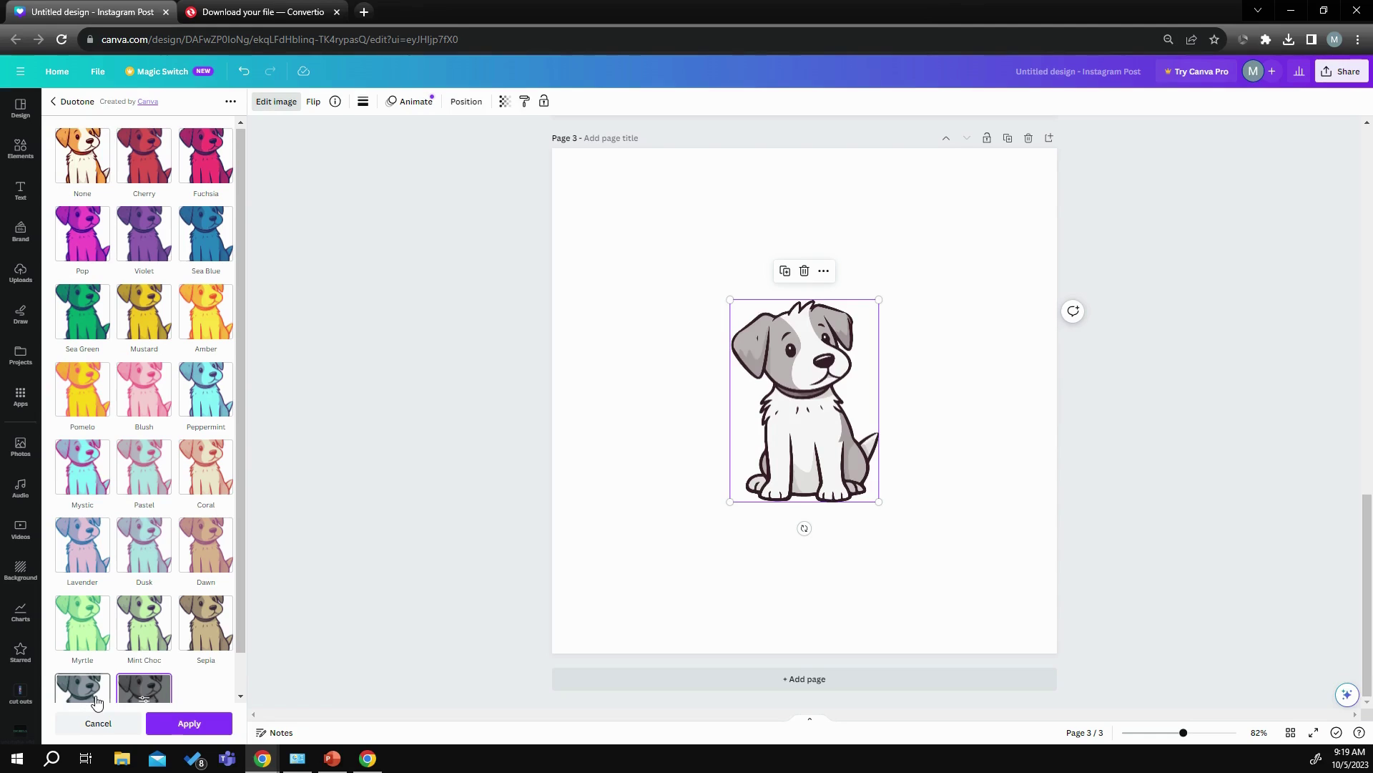
{"action": "left_click", "coordinate": [182, 728]}
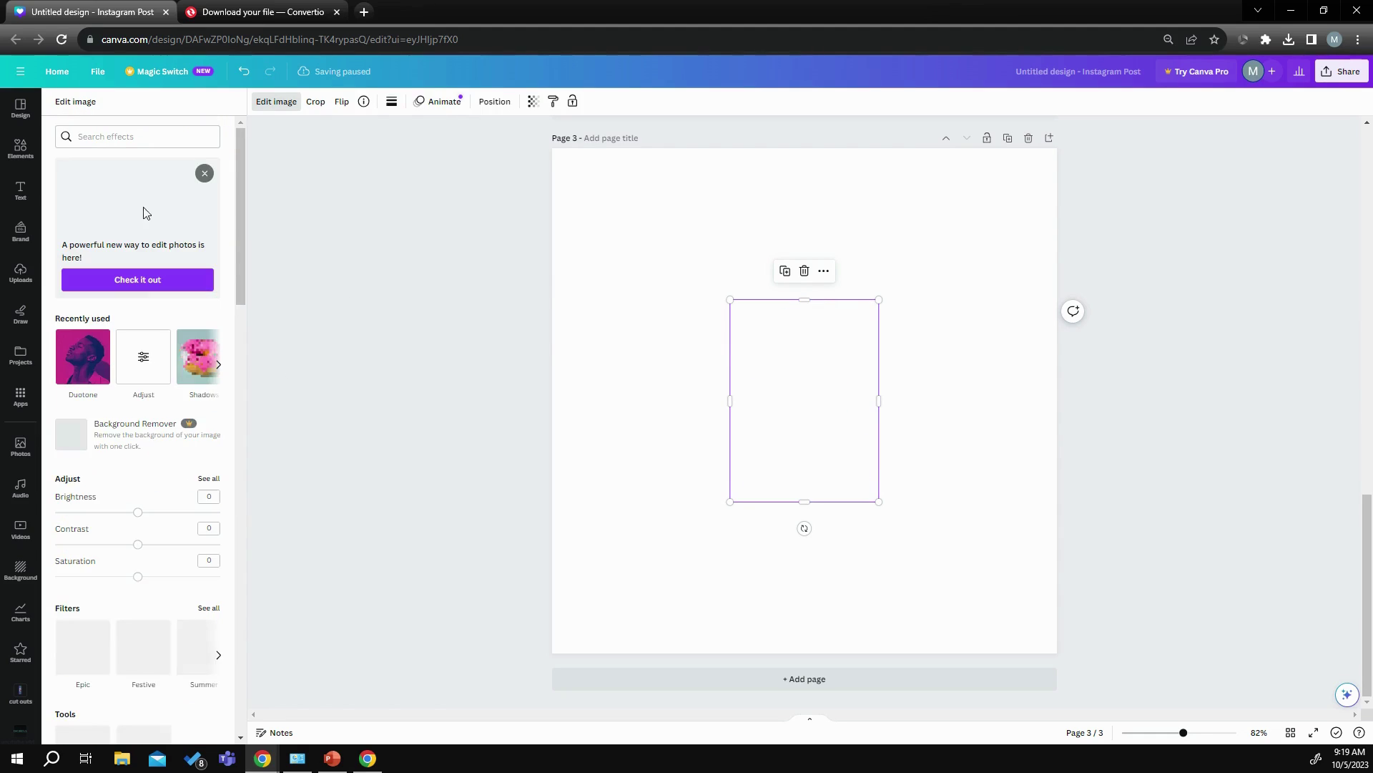
- Set Brightness -100 and Contrast 100, then move the black dog to the top-left corner
{"action": "left_click", "coordinate": [143, 364]}
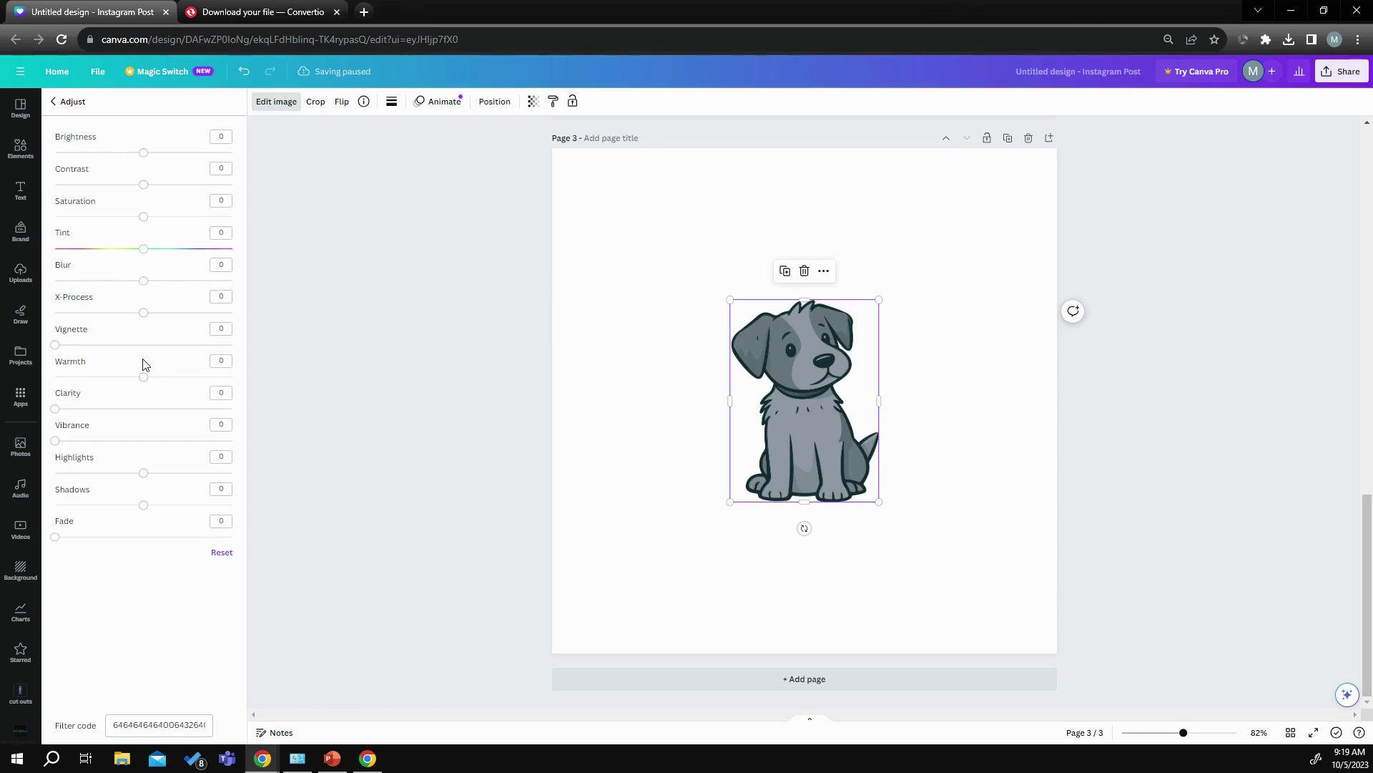
{"action": "left_click_drag", "start_coordinate": [143, 152], "coordinate": [13, 156]}
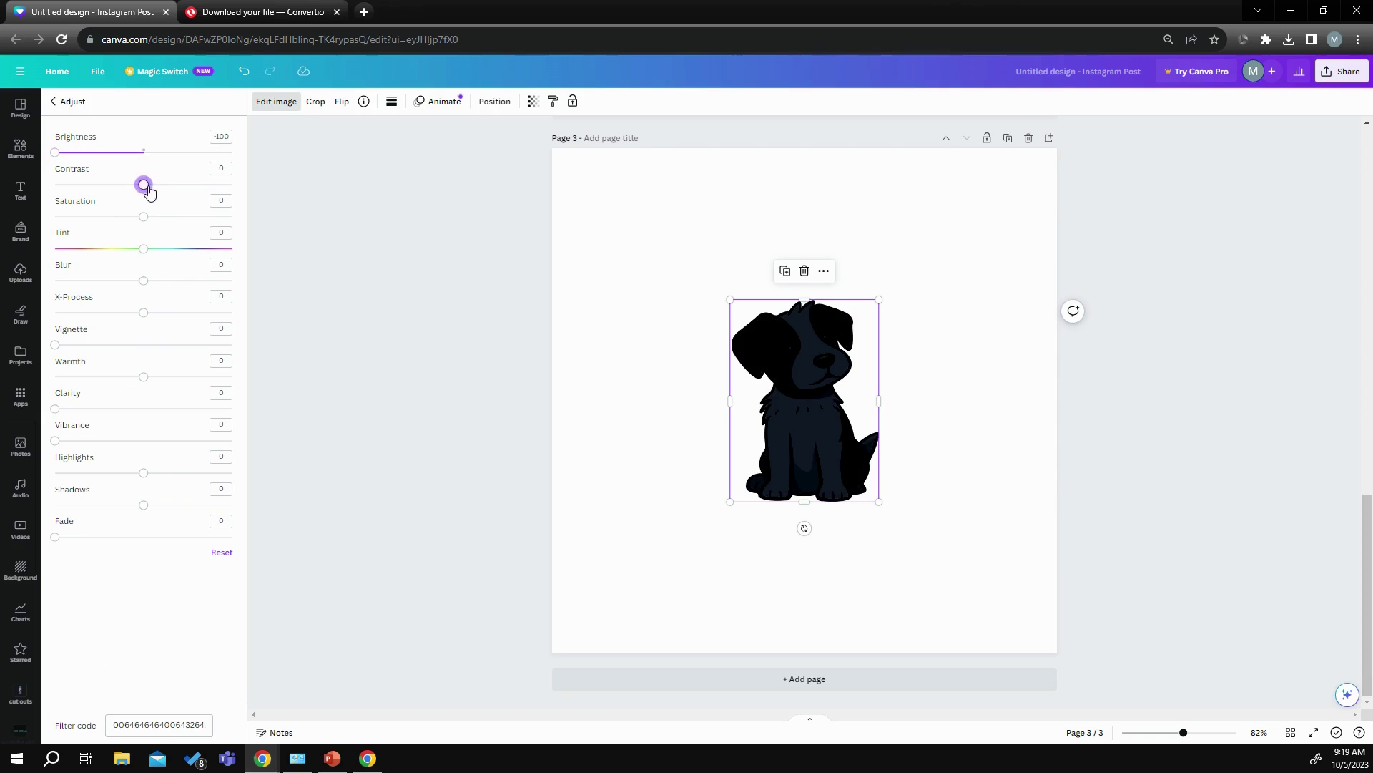
{"action": "left_click_drag", "start_coordinate": [144, 184], "coordinate": [236, 185]}
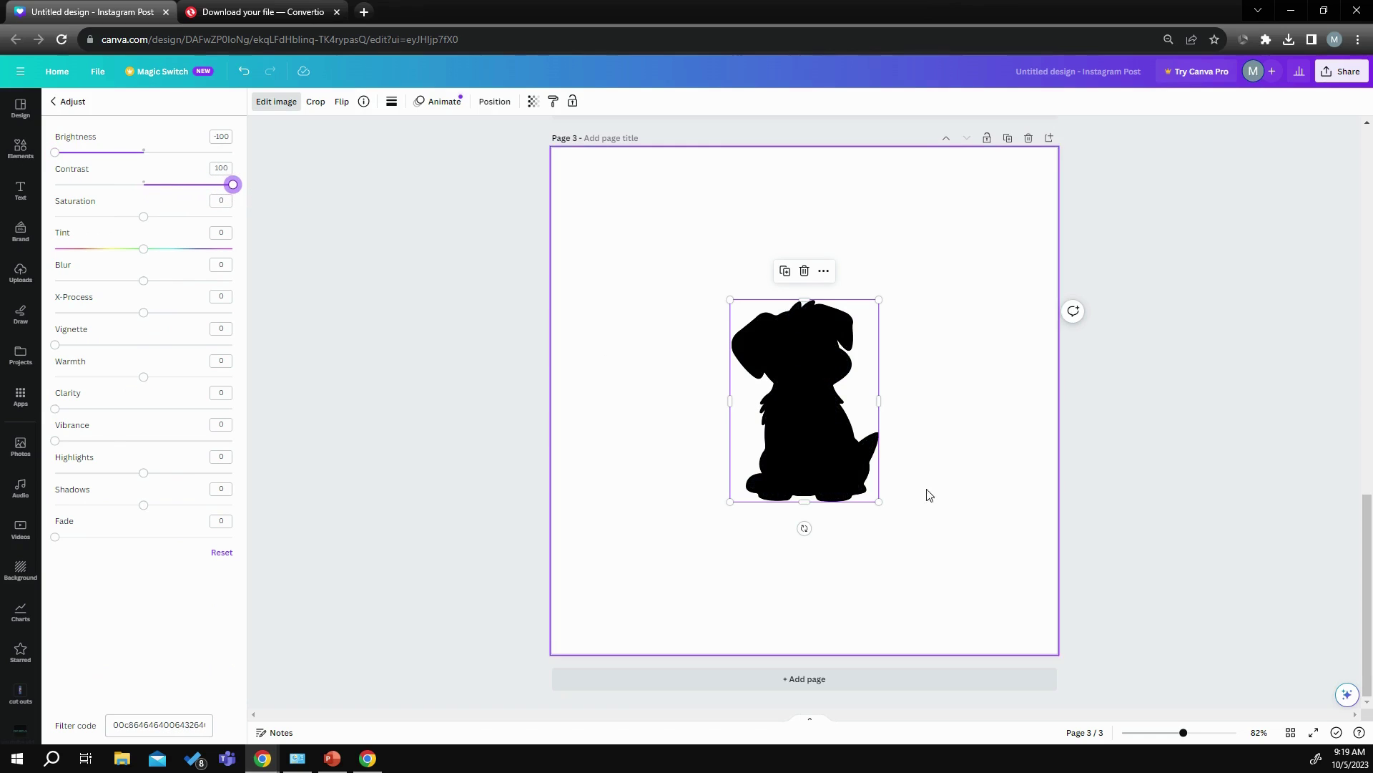
{"action": "left_click_drag", "start_coordinate": [812, 445], "coordinate": [767, 408]}
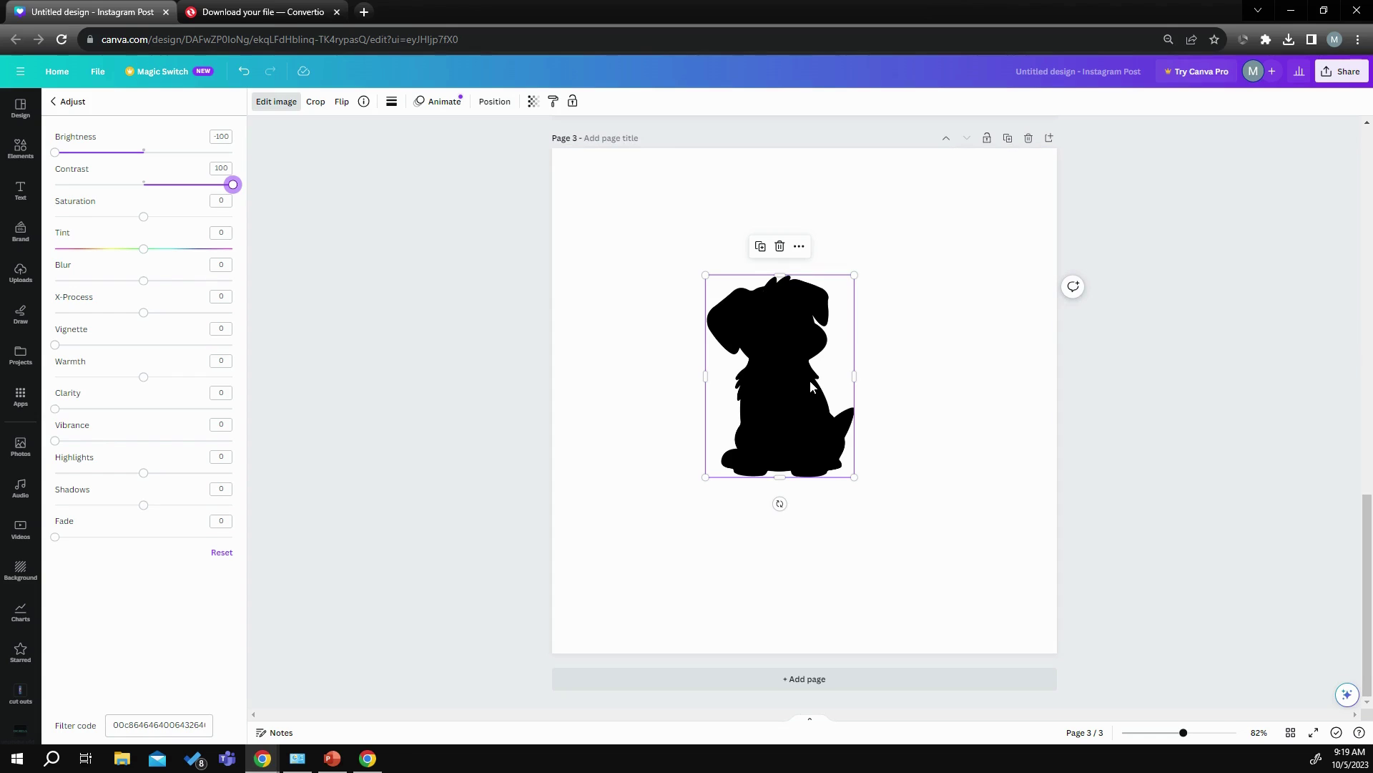
{"action": "left_click_drag", "start_coordinate": [811, 390], "coordinate": [657, 301]}
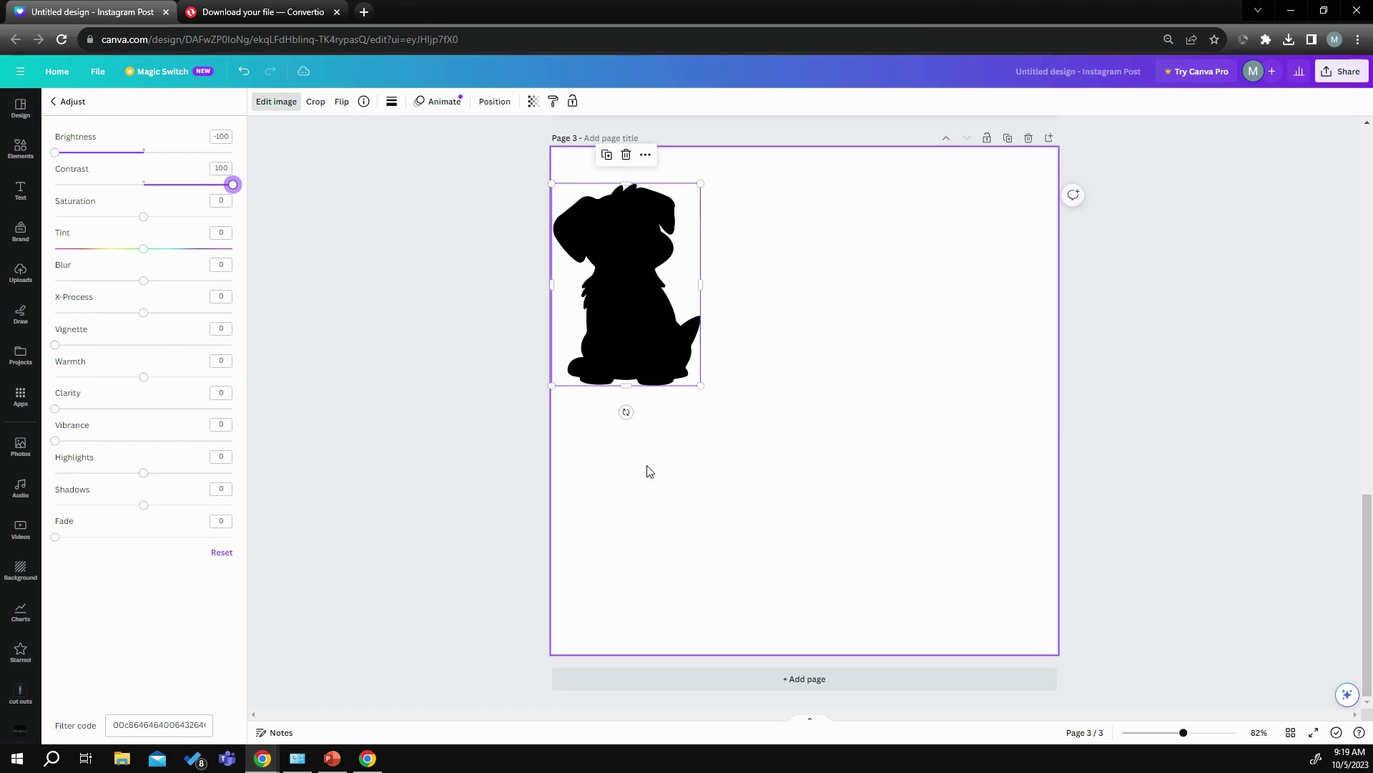
- Add an inverted black triangle from Elements beside the dog
{"action": "key", "text": "Escape"}
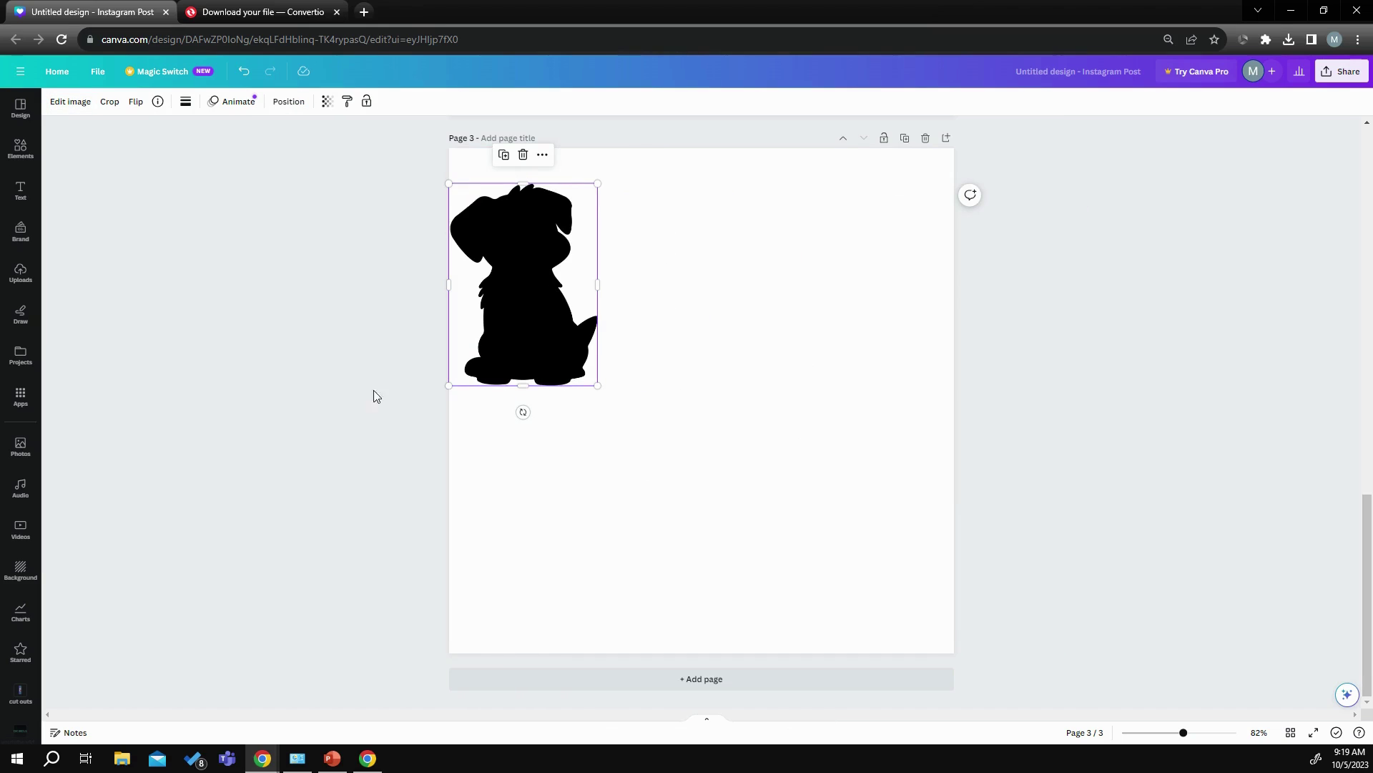
{"action": "left_click", "coordinate": [20, 148]}
{"action": "scroll", "coordinate": [99, 300], "scroll_direction": "up", "scroll_amount": 3}
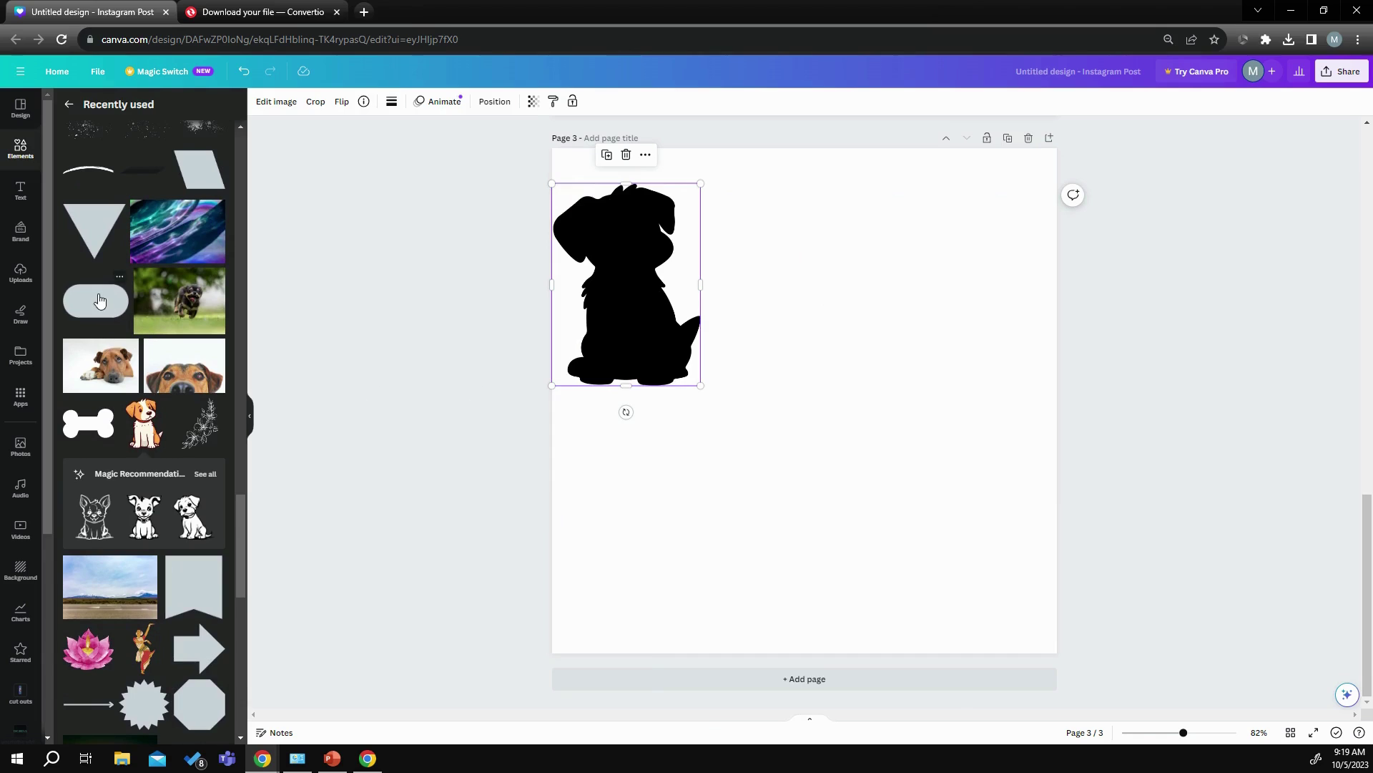
{"action": "left_click", "coordinate": [100, 236]}
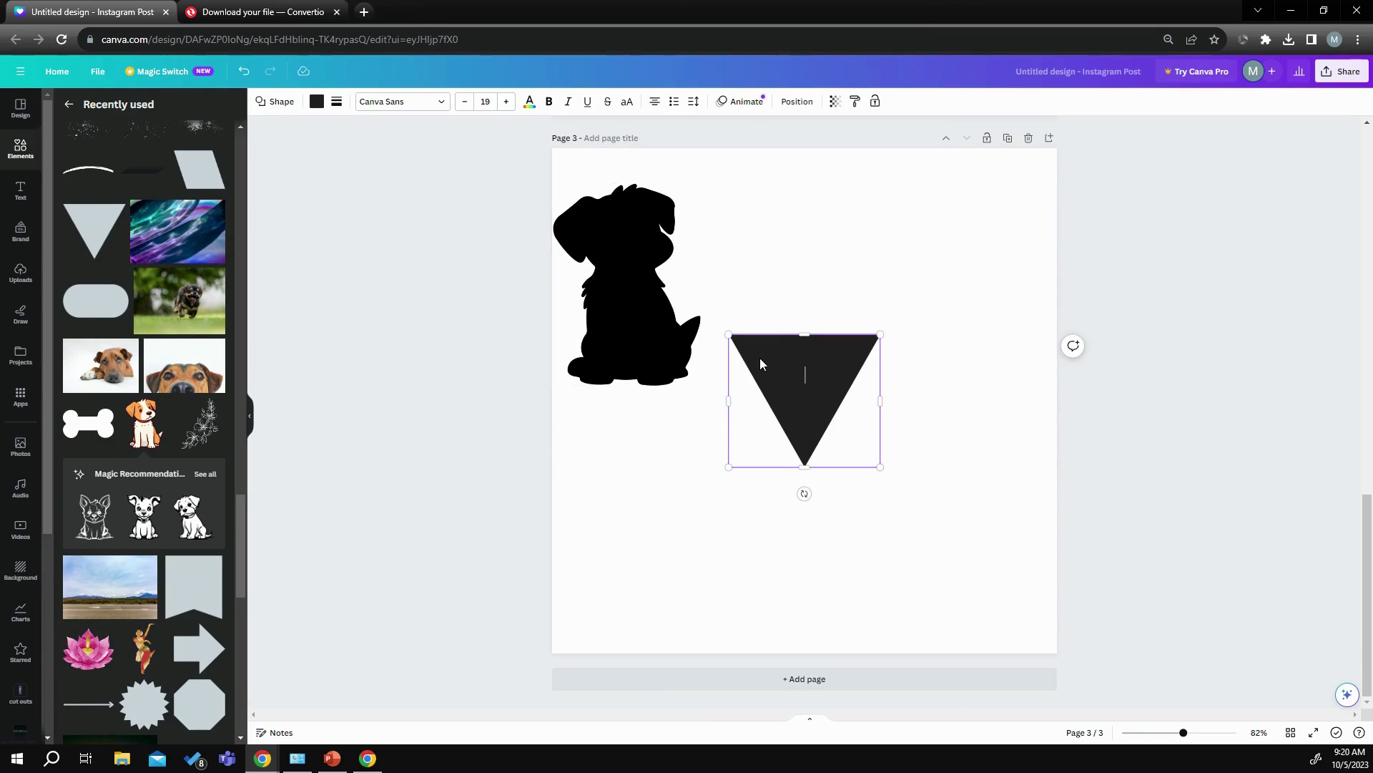
{"action": "left_click_drag", "start_coordinate": [759, 356], "coordinate": [828, 440]}
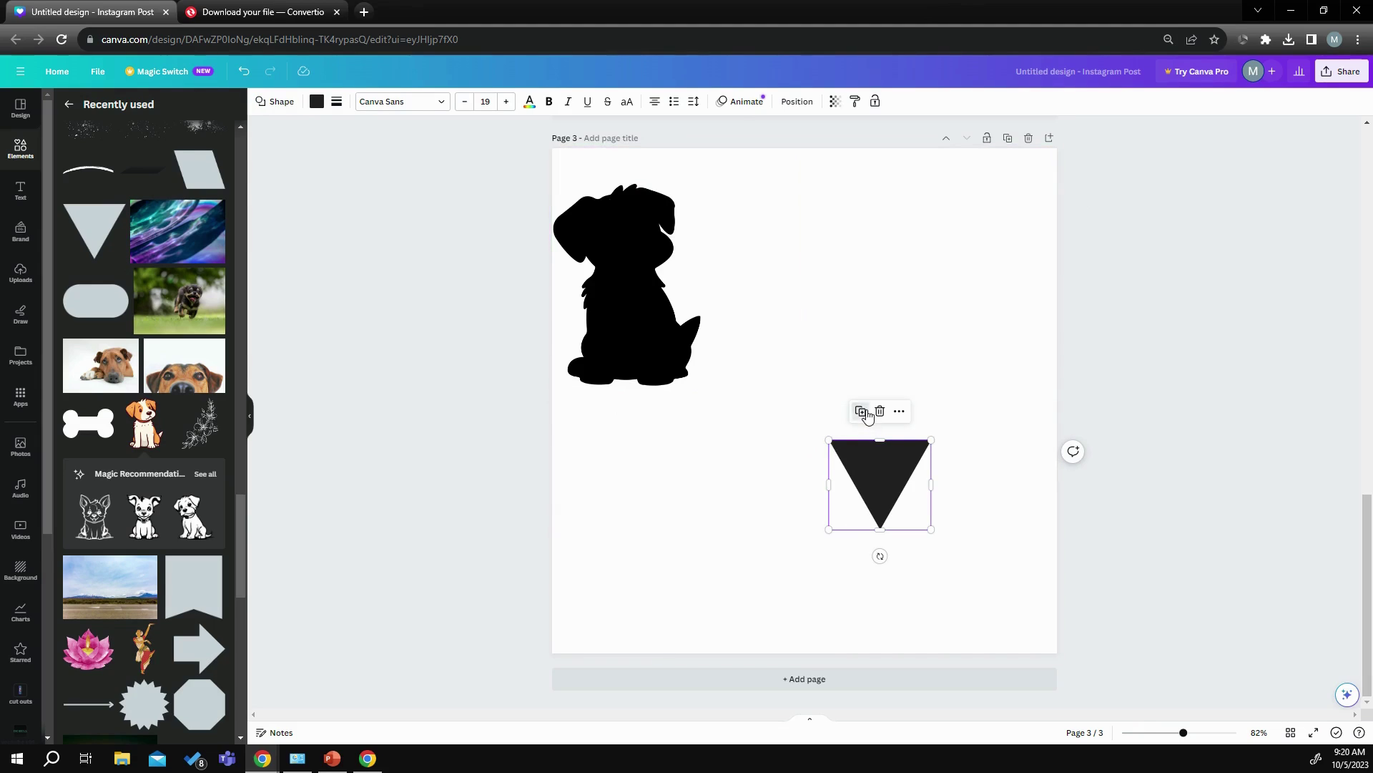
- Duplicate the triangle three times, placing copies to make four triangles
{"action": "left_click", "coordinate": [862, 410]}
{"action": "left_click_drag", "start_coordinate": [872, 486], "coordinate": [902, 361]}
{"action": "left_click", "coordinate": [880, 465]}
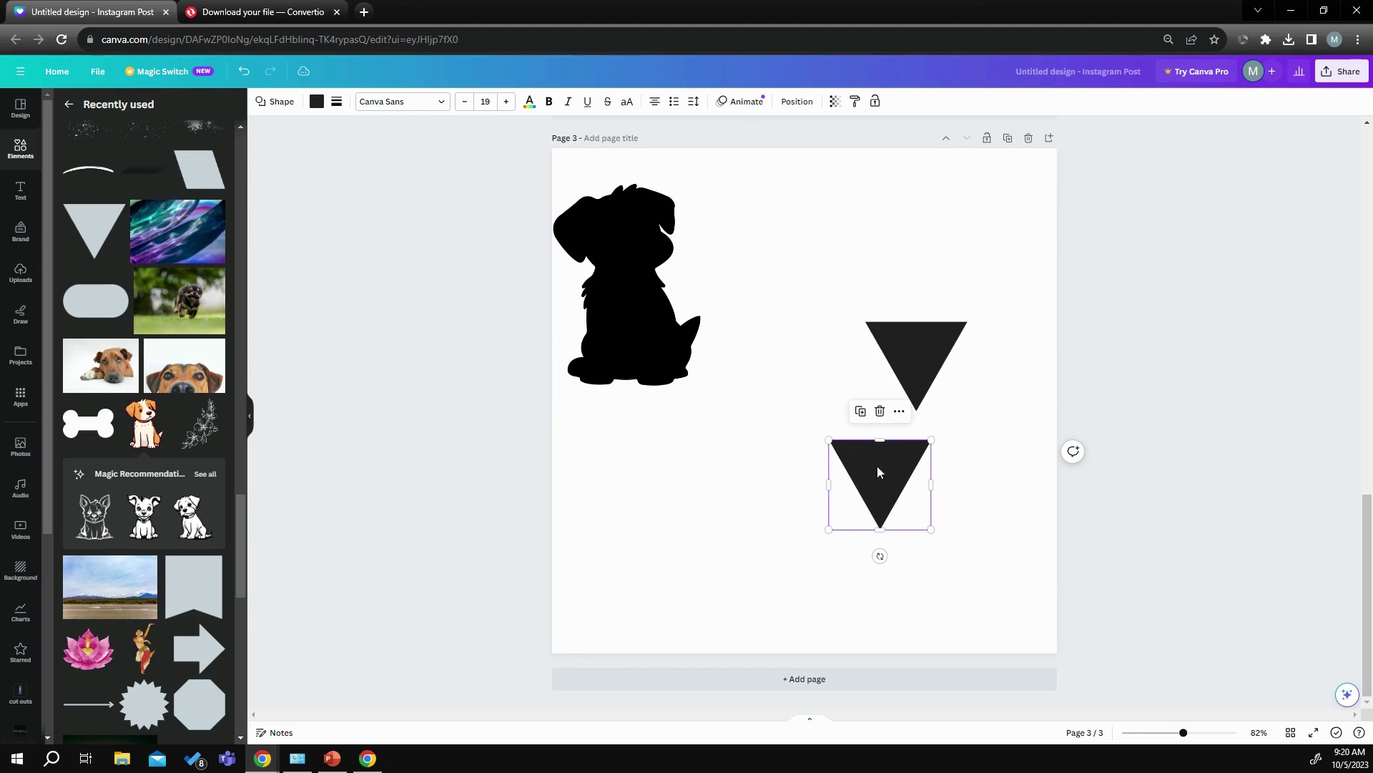
{"action": "left_click", "coordinate": [868, 418]}
{"action": "left_click_drag", "start_coordinate": [872, 486], "coordinate": [714, 466]}
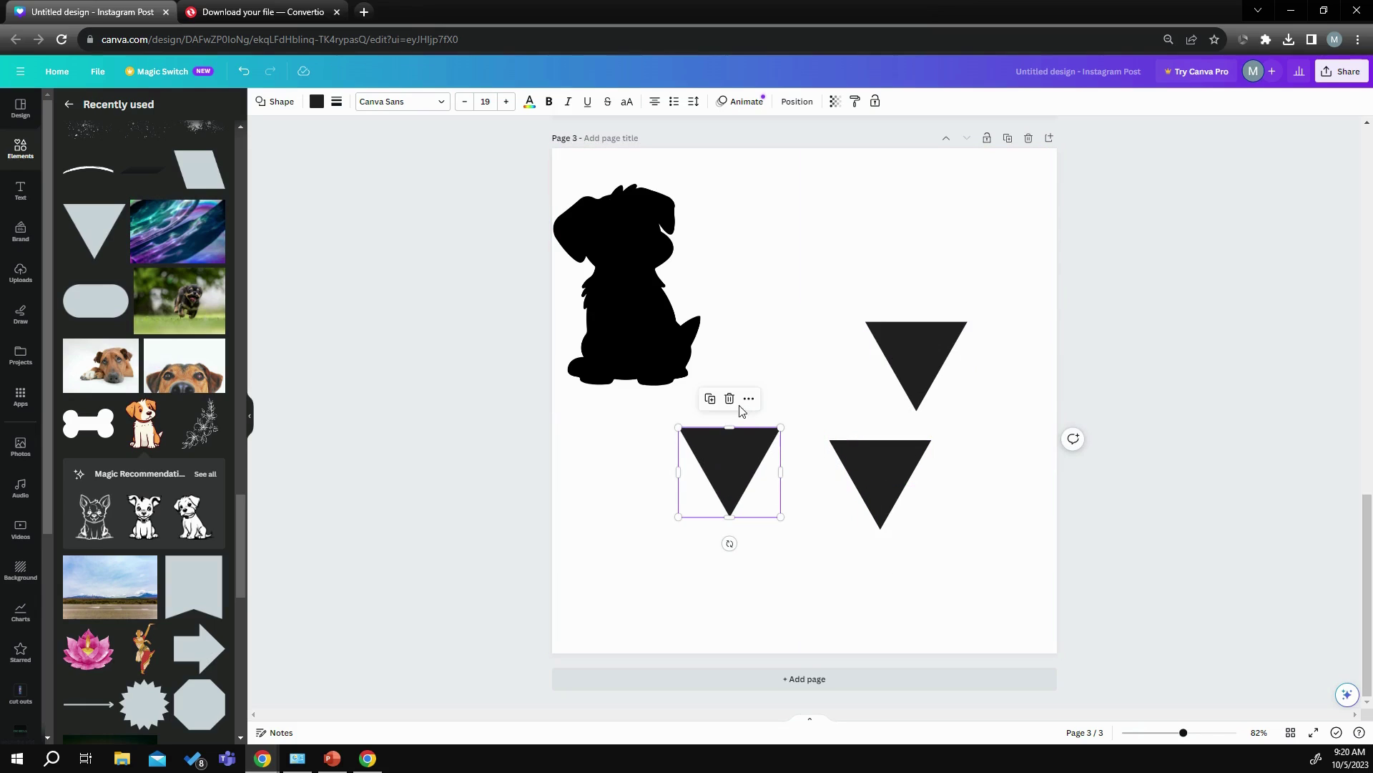
{"action": "left_click", "coordinate": [710, 399]}
{"action": "left_click_drag", "start_coordinate": [629, 448], "coordinate": [791, 362]}
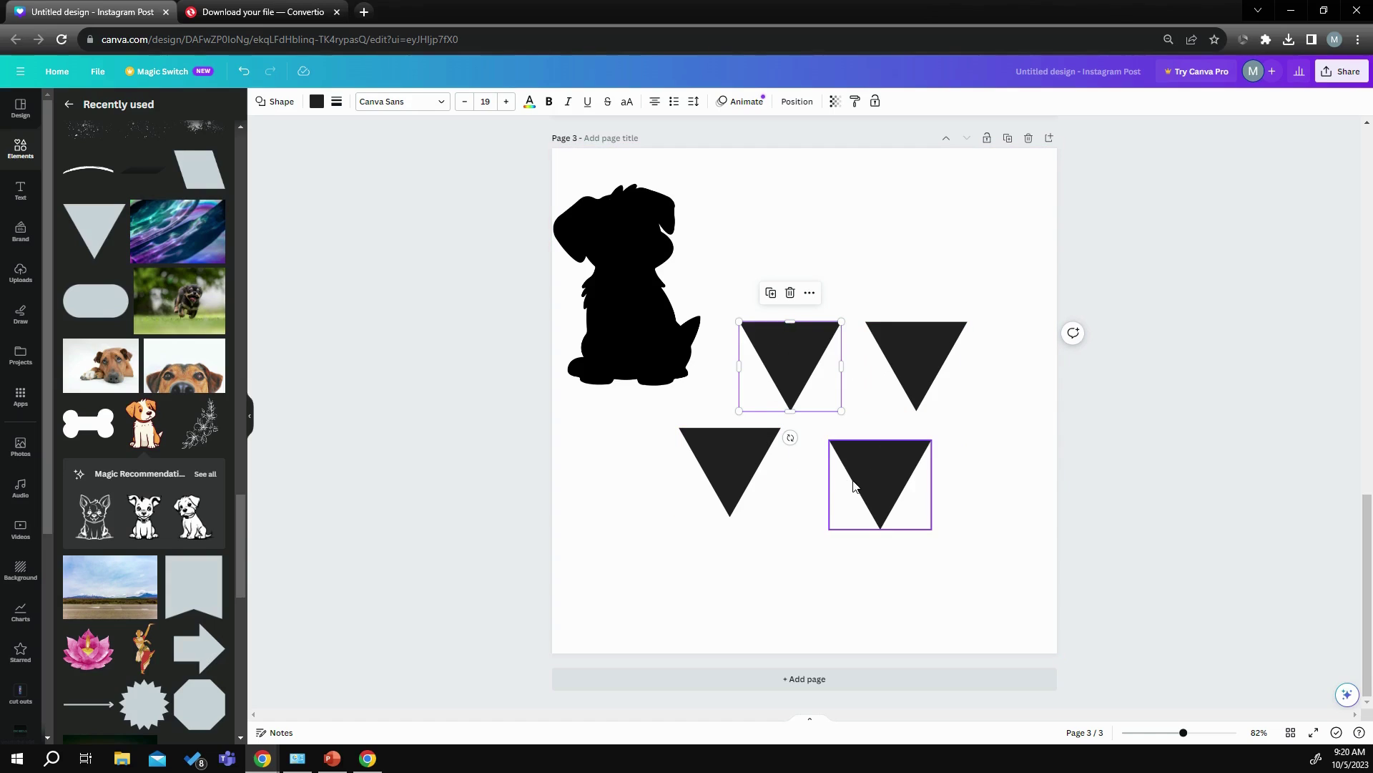
- Align the four triangles into two neat rows of two
{"action": "left_click_drag", "start_coordinate": [745, 454], "coordinate": [802, 463]}
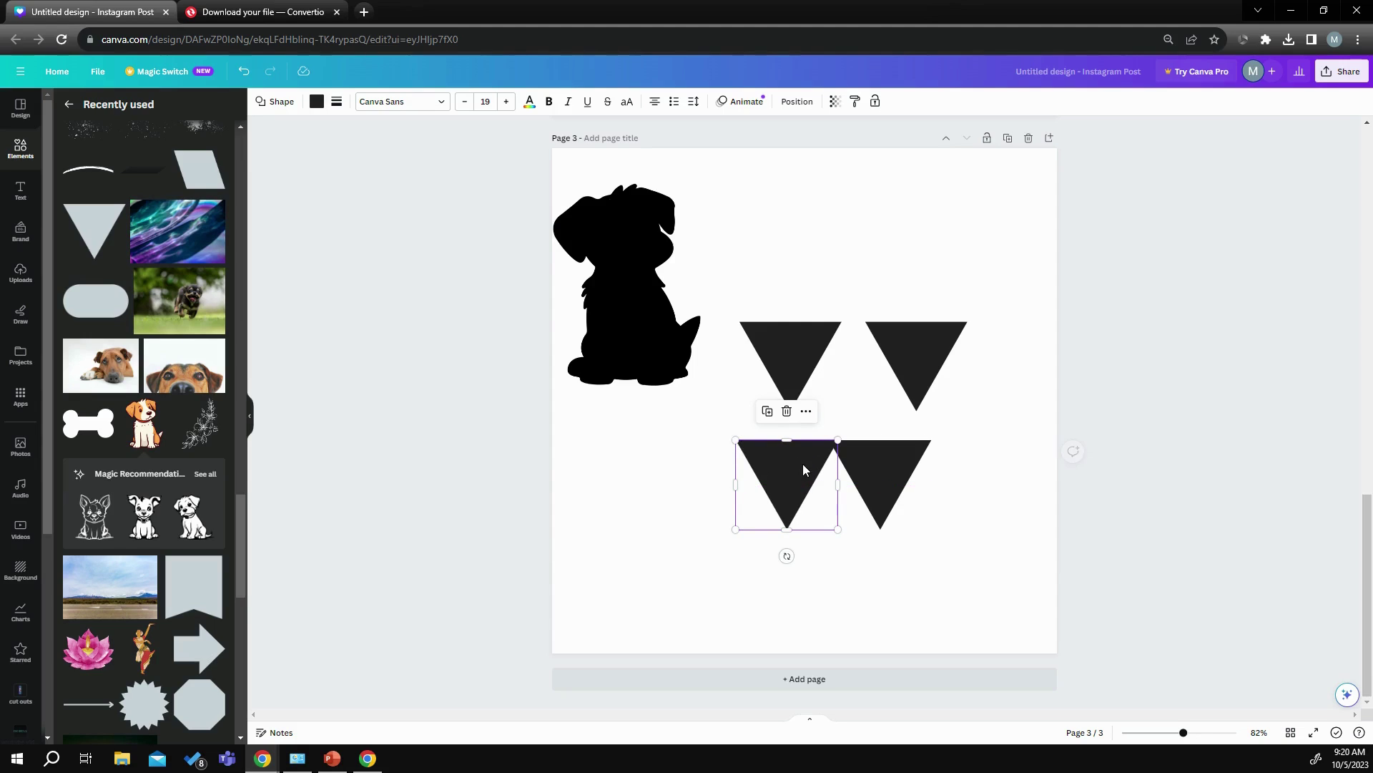
{"action": "left_click", "coordinate": [693, 450]}
{"action": "left_click_drag", "start_coordinate": [784, 352], "coordinate": [781, 381]}
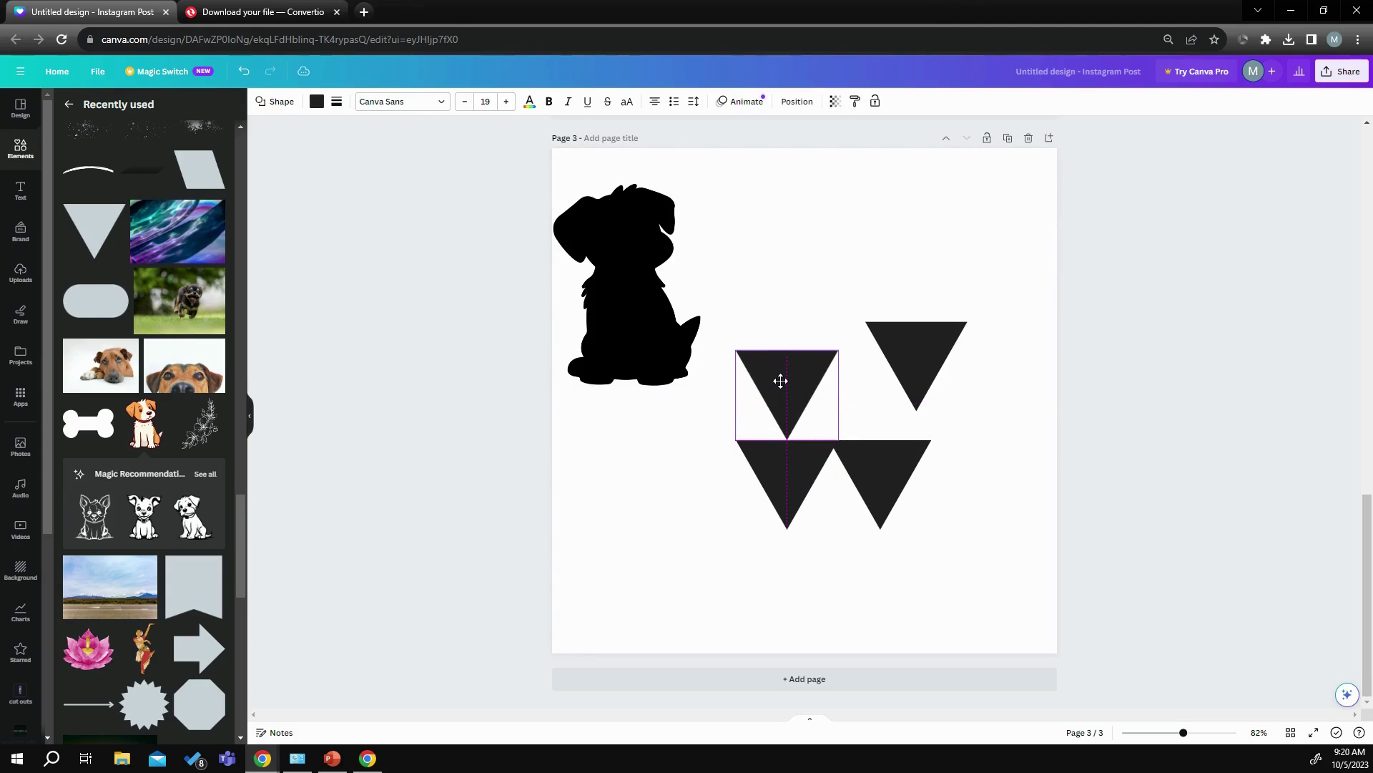
{"action": "mouse_move", "coordinate": [898, 365]}
{"action": "left_mouse_down"}
{"action": "mouse_move", "coordinate": [892, 389]}
{"action": "mouse_move", "coordinate": [875, 373]}
{"action": "left_mouse_up"}
{"action": "left_click_drag", "start_coordinate": [783, 392], "coordinate": [780, 378]}
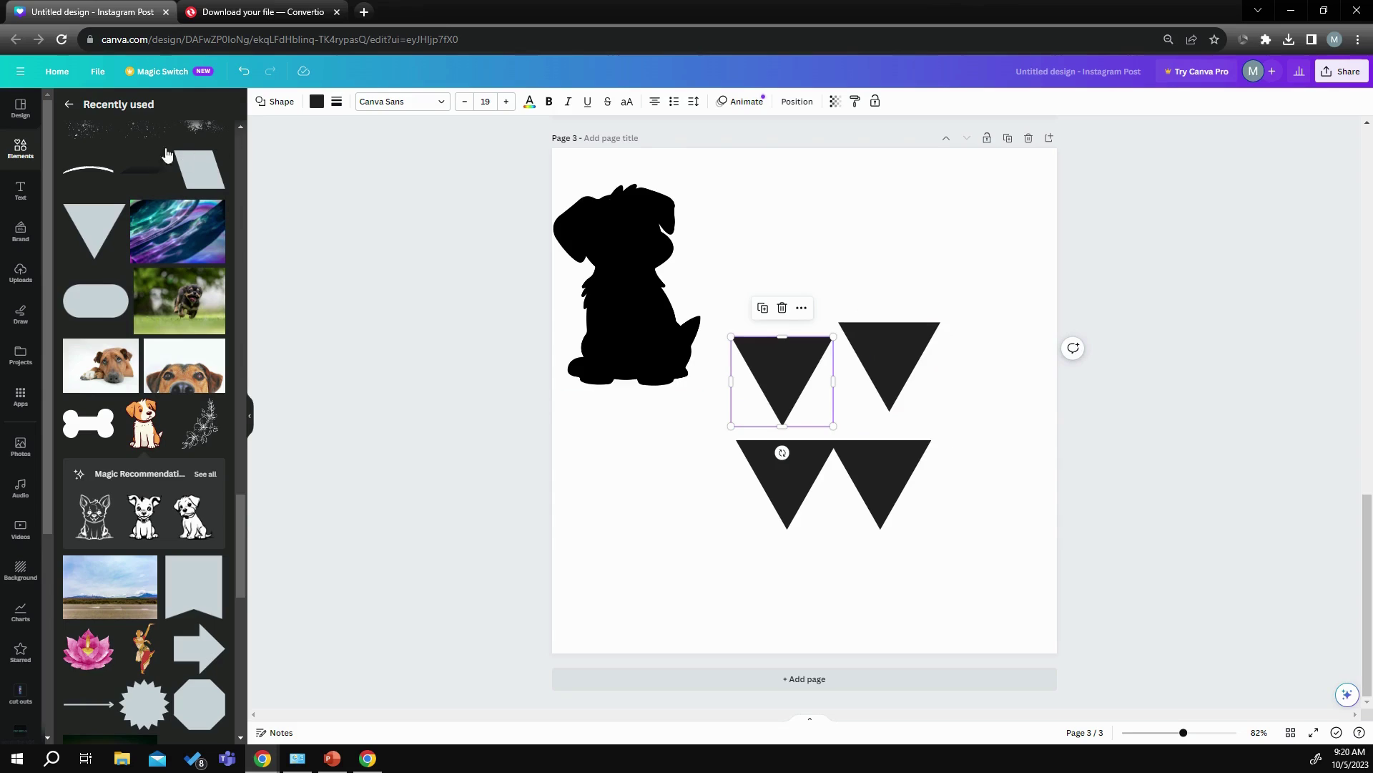
- Add a horizontal line with weight 1 and move it toward the triangles
{"action": "left_click", "coordinate": [67, 109]}
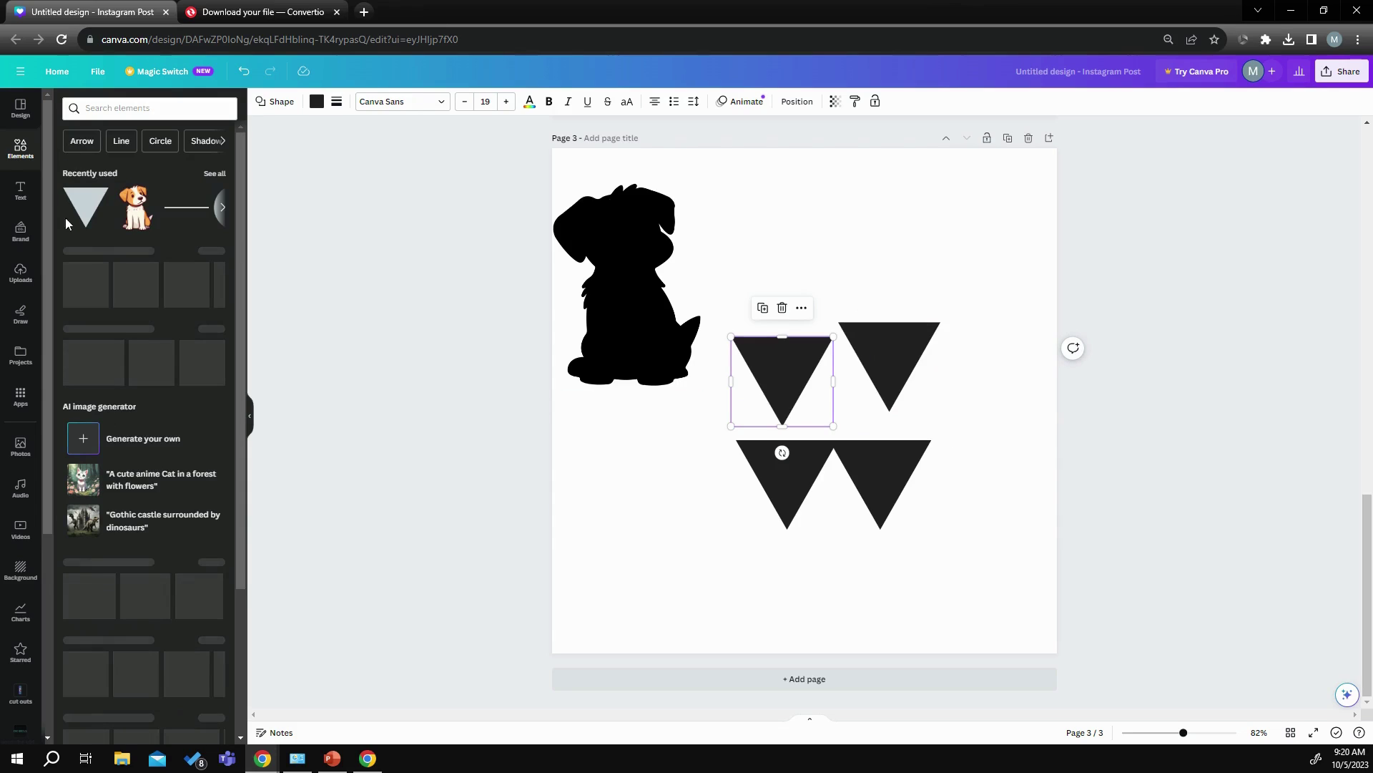
{"action": "left_click", "coordinate": [183, 207]}
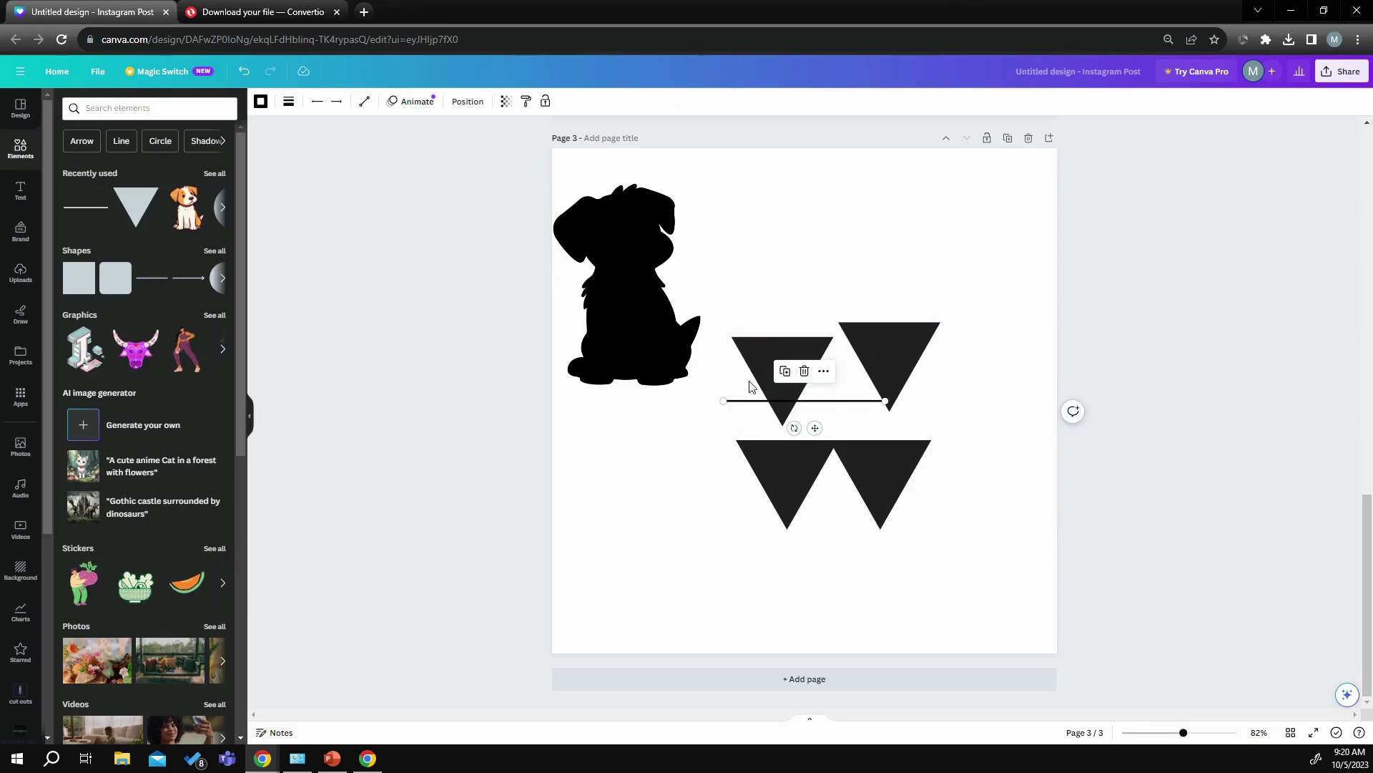
{"action": "left_click", "coordinate": [290, 103]}
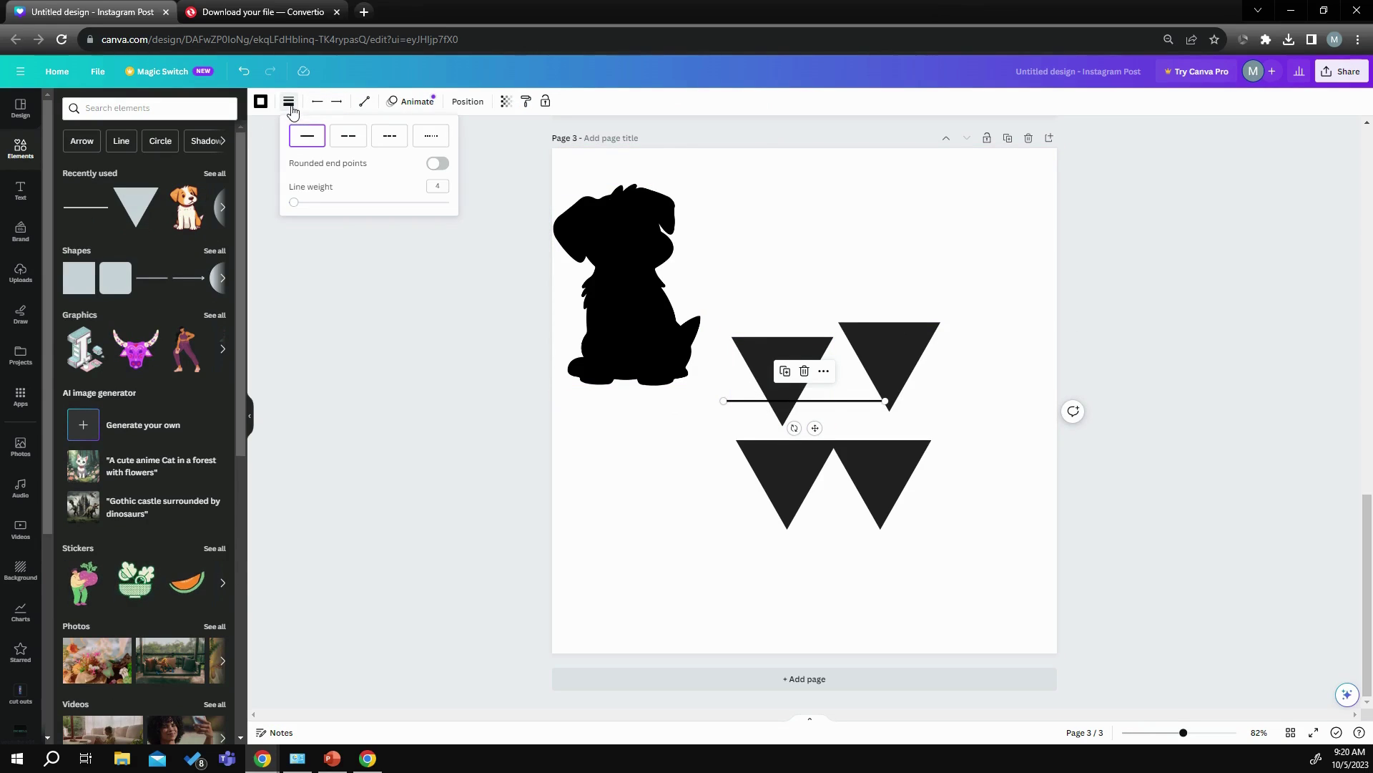
{"action": "left_click_drag", "start_coordinate": [294, 203], "coordinate": [269, 207]}
{"action": "left_click_drag", "start_coordinate": [815, 427], "coordinate": [850, 398]}
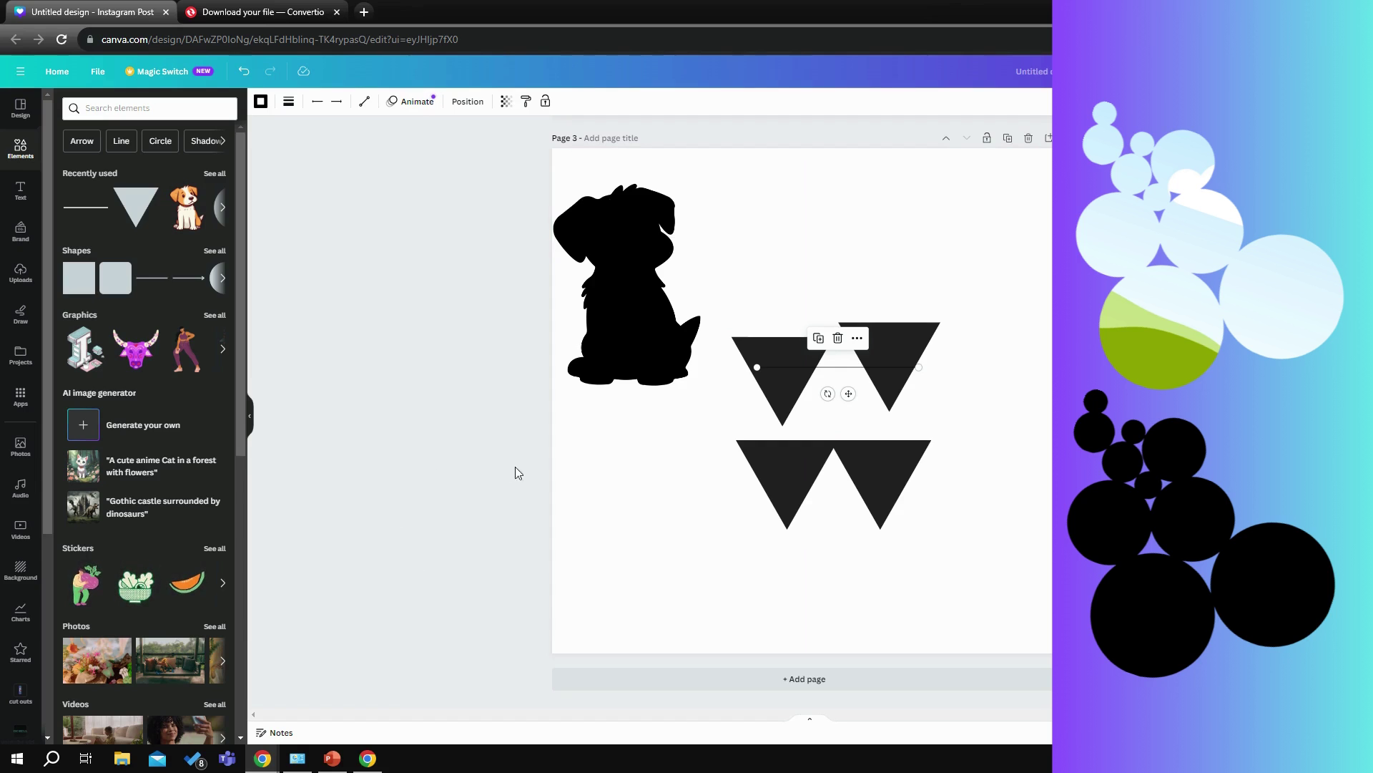
- Spread the lower triangles apart and raise the line above the upper triangles
{"action": "left_click_drag", "start_coordinate": [784, 474], "coordinate": [694, 485]}
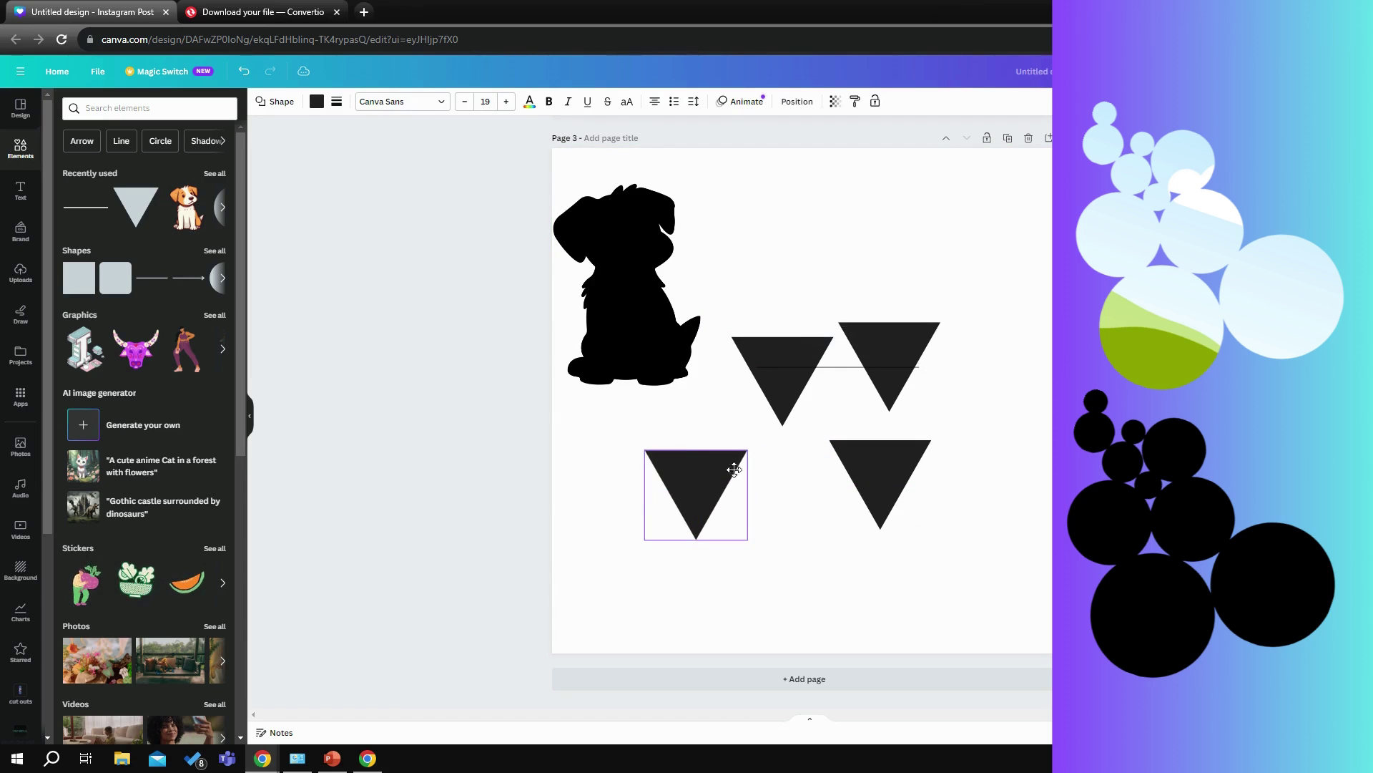
{"action": "left_click_drag", "start_coordinate": [803, 353], "coordinate": [799, 269]}
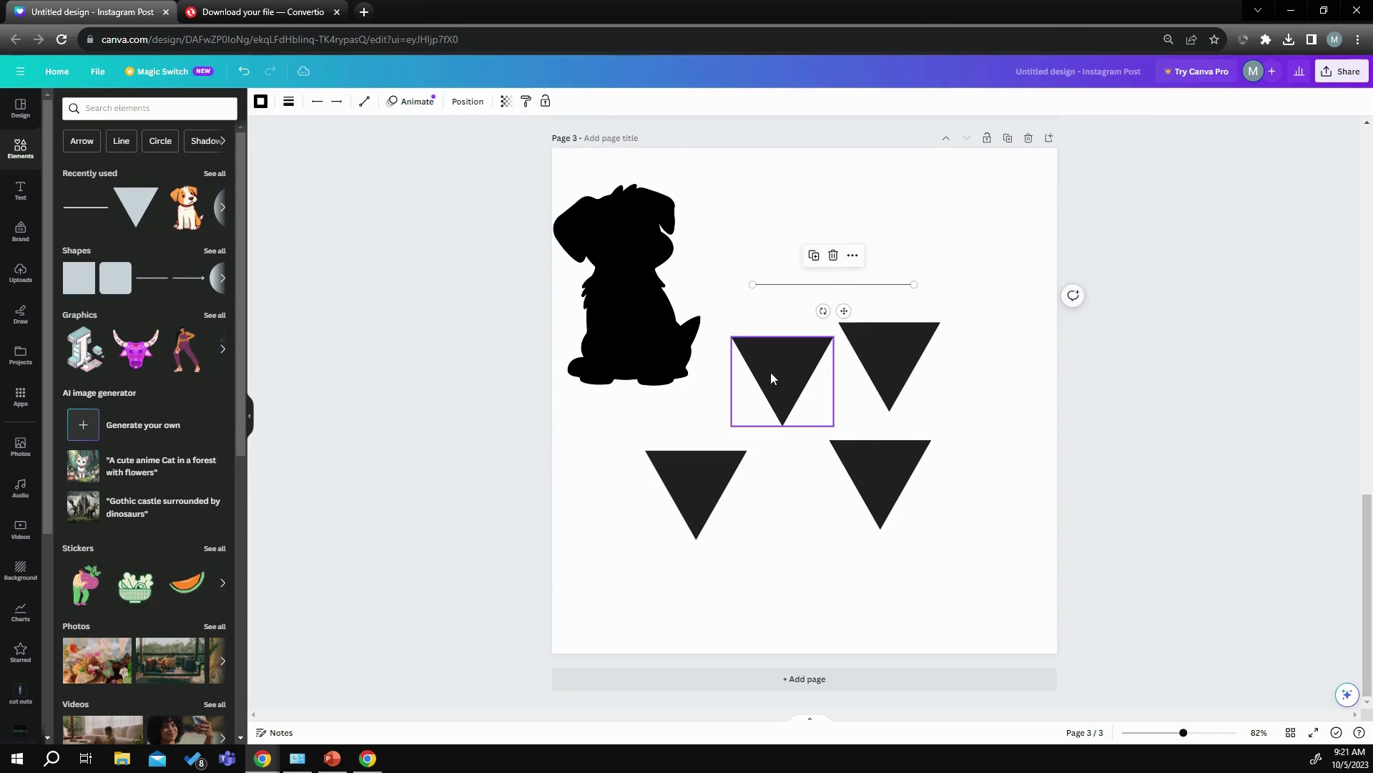
{"action": "mouse_move", "coordinate": [771, 372]}
{"action": "left_mouse_down"}
{"action": "mouse_move", "coordinate": [791, 393]}
{"action": "mouse_move", "coordinate": [816, 362]}
{"action": "mouse_move", "coordinate": [784, 369]}
{"action": "left_mouse_up"}
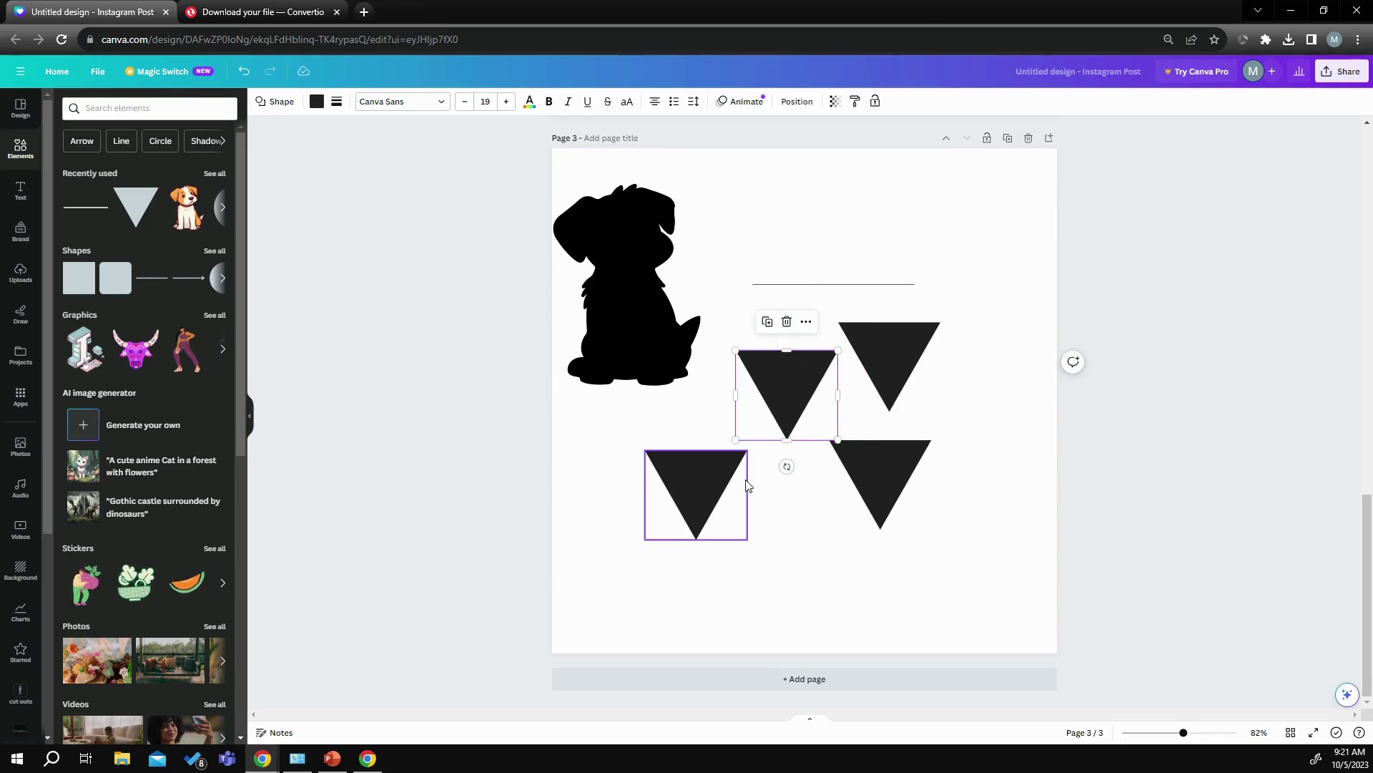
- Slide the bottom-right and top-right triangles left until their corners touch
{"action": "scroll", "coordinate": [771, 440], "scroll_direction": "up", "scroll_amount": 5}
{"action": "scroll", "coordinate": [765, 426], "scroll_direction": "up", "scroll_amount": 4}
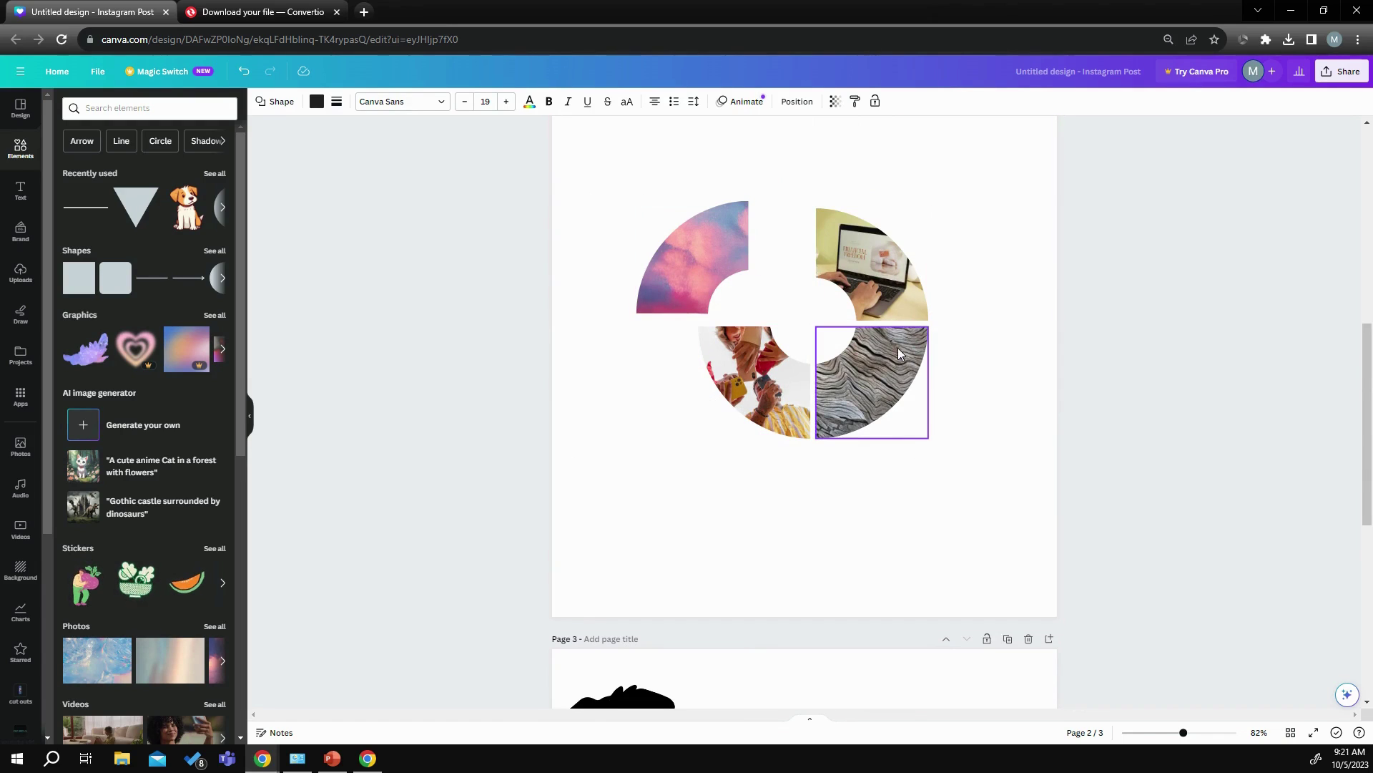
{"action": "scroll", "coordinate": [837, 453], "scroll_direction": "down", "scroll_amount": 8}
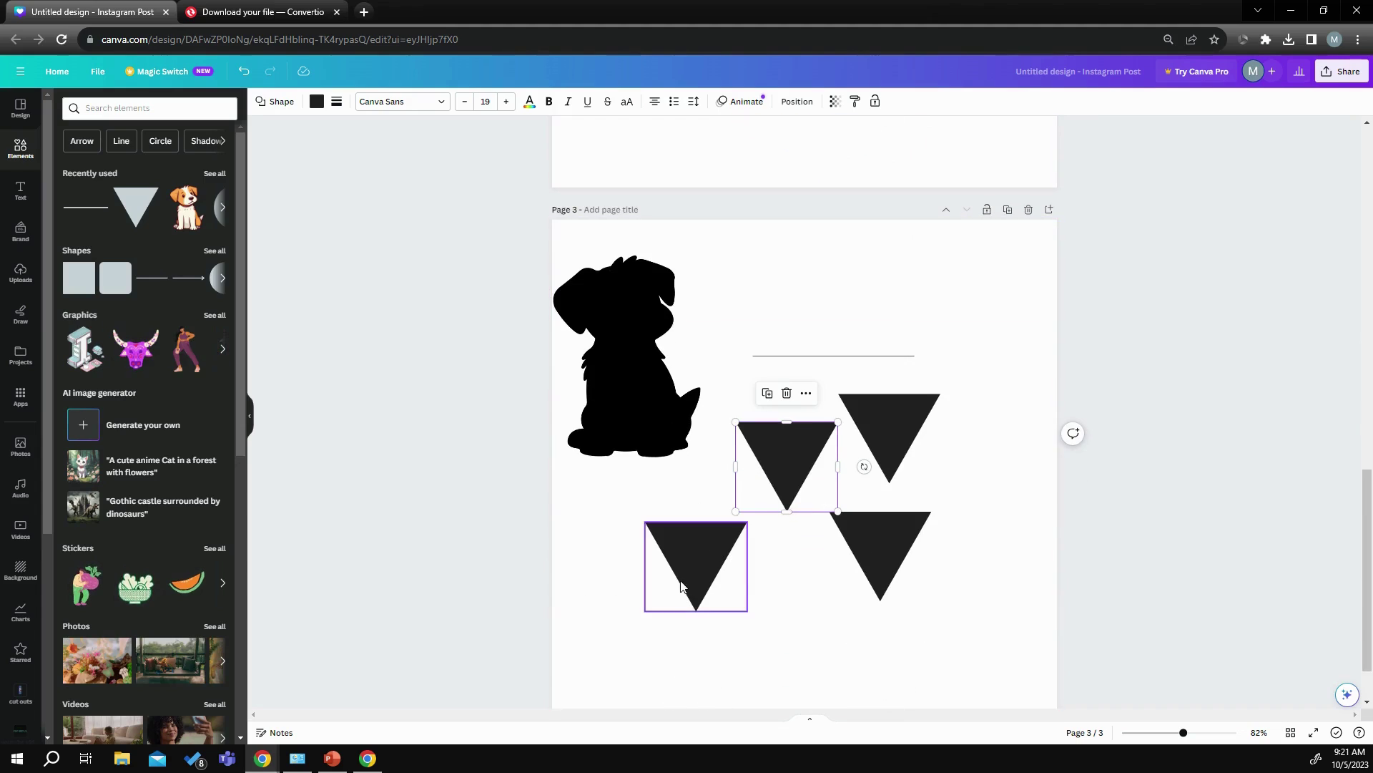
{"action": "left_click_drag", "start_coordinate": [878, 543], "coordinate": [830, 538]}
{"action": "left_click_drag", "start_coordinate": [884, 451], "coordinate": [874, 486]}
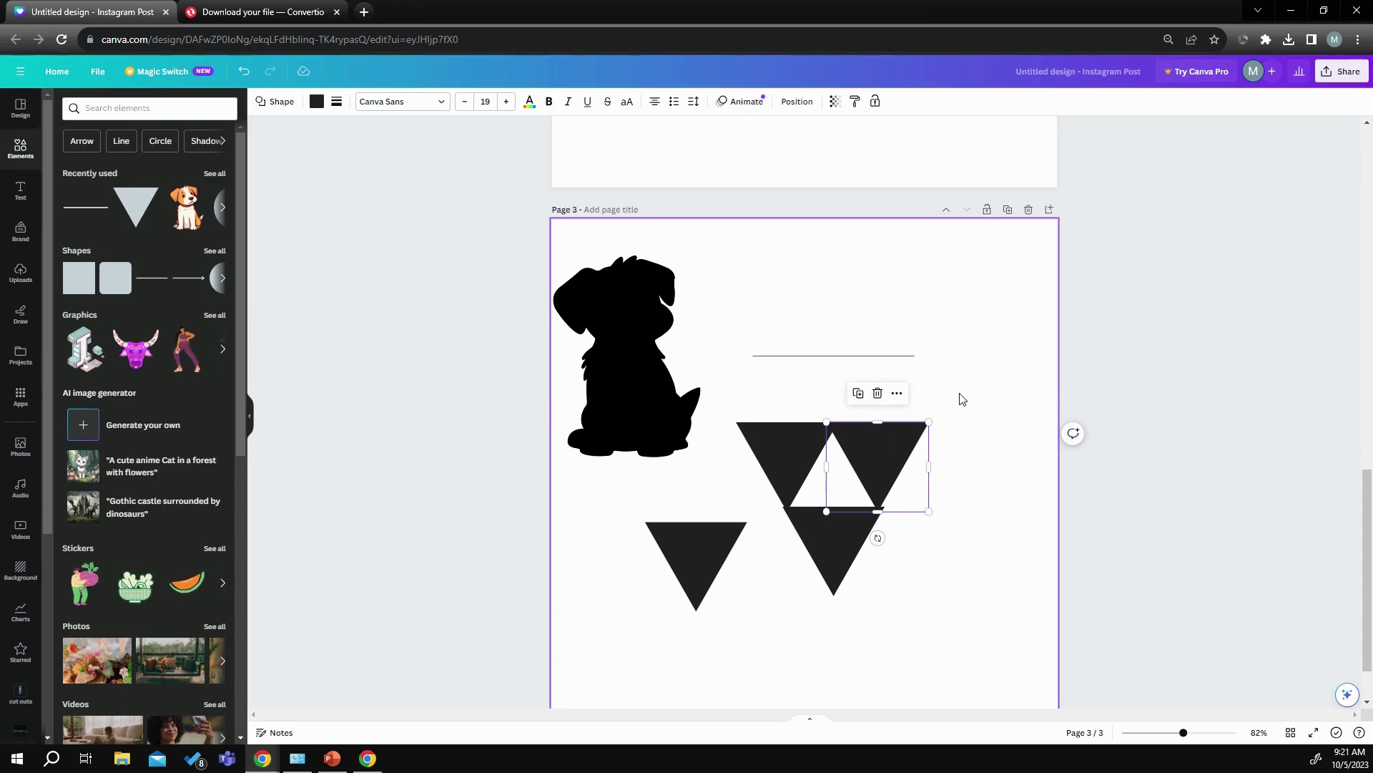
- Select the three touching triangles and group them into one element
{"action": "left_click_drag", "start_coordinate": [961, 401], "coordinate": [787, 561]}
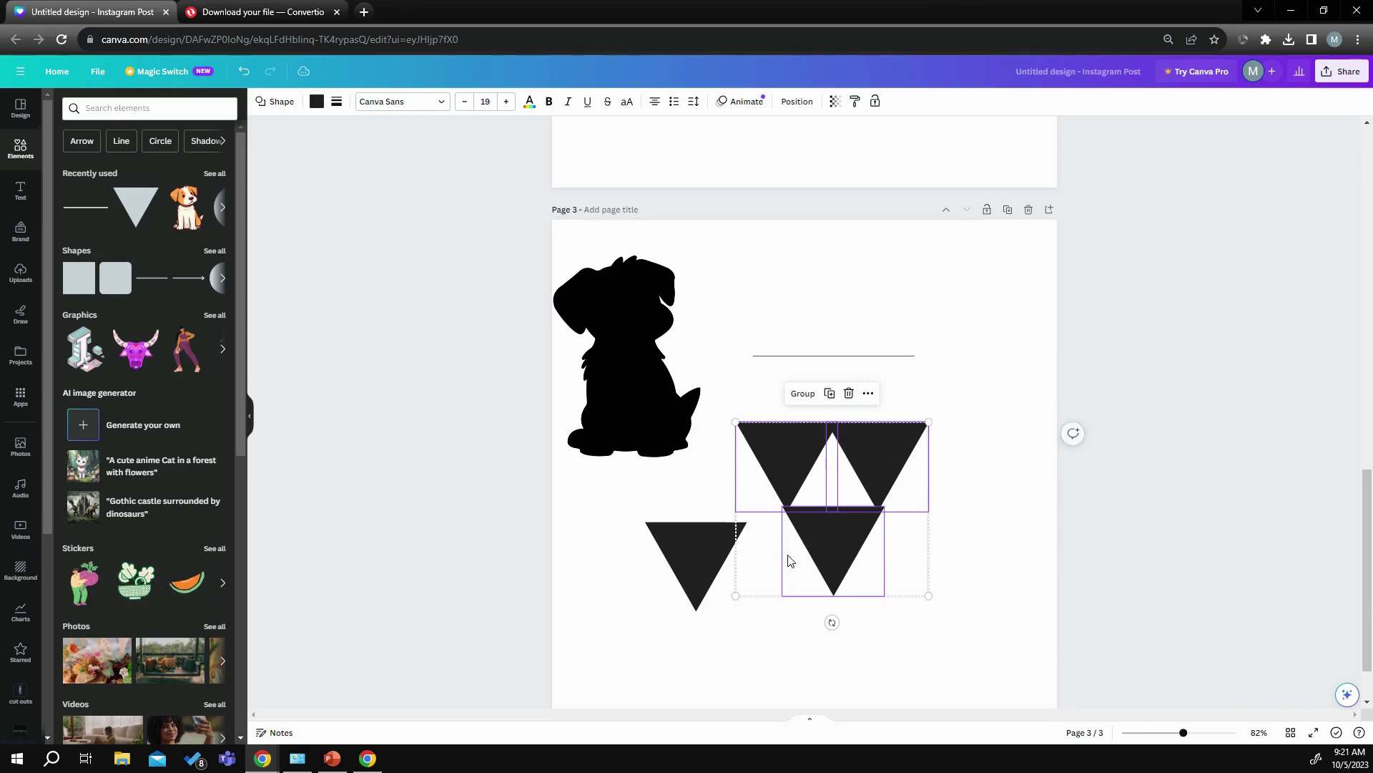
{"action": "left_click", "coordinate": [803, 394]}
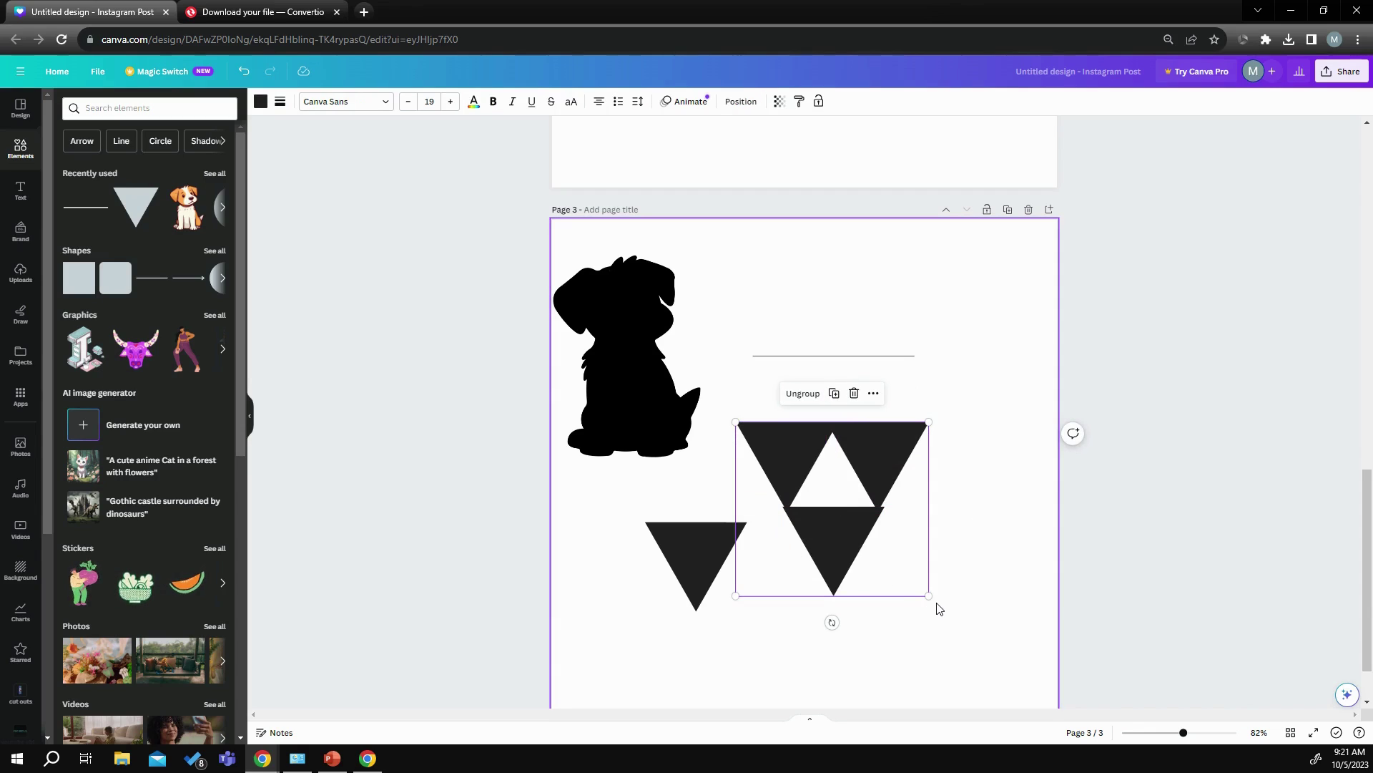